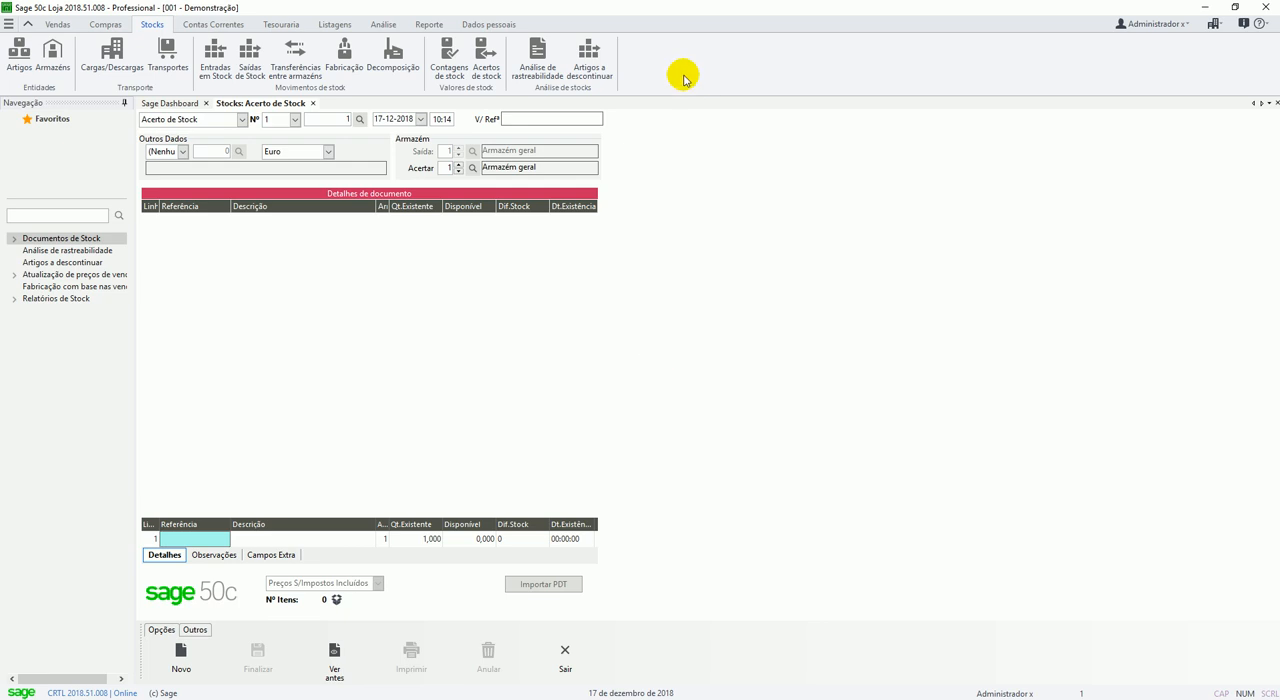
Set the warehouse to adjust in the stock adjustment document to Armazém geral, sorting the warehouse list by number.
left_click(379, 120)
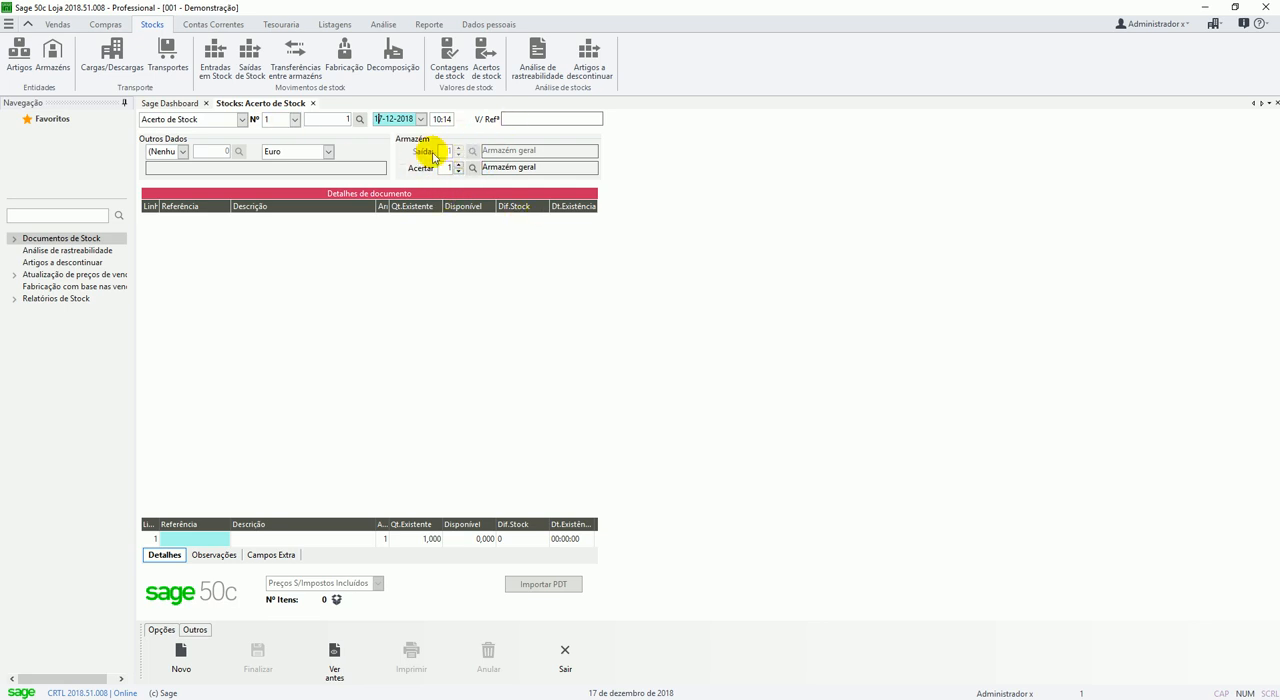
left_click(472, 167)
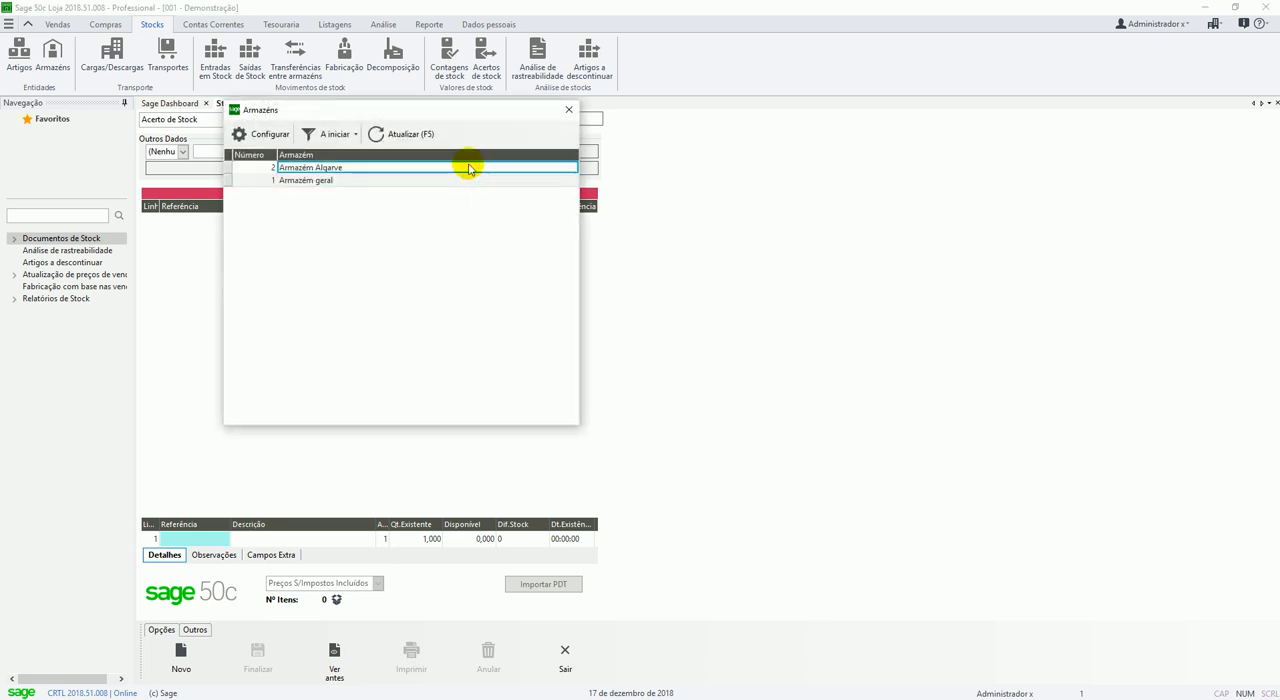
left_click(266, 155)
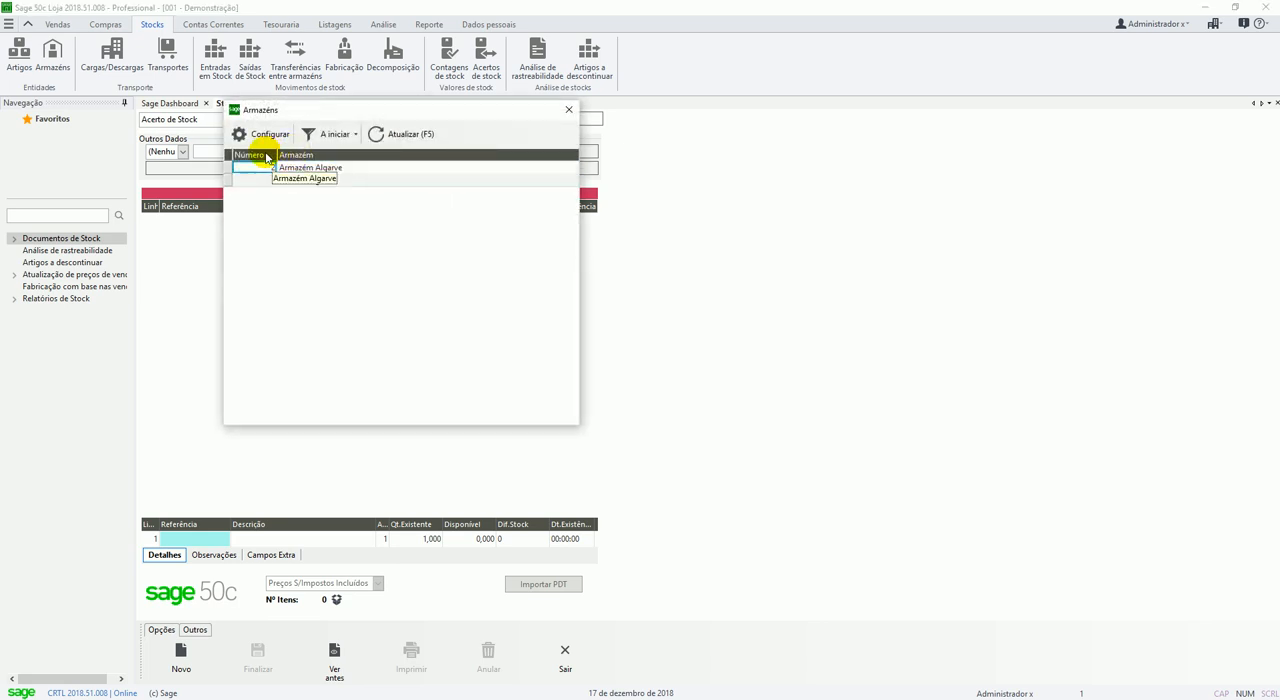
left_click(266, 156)
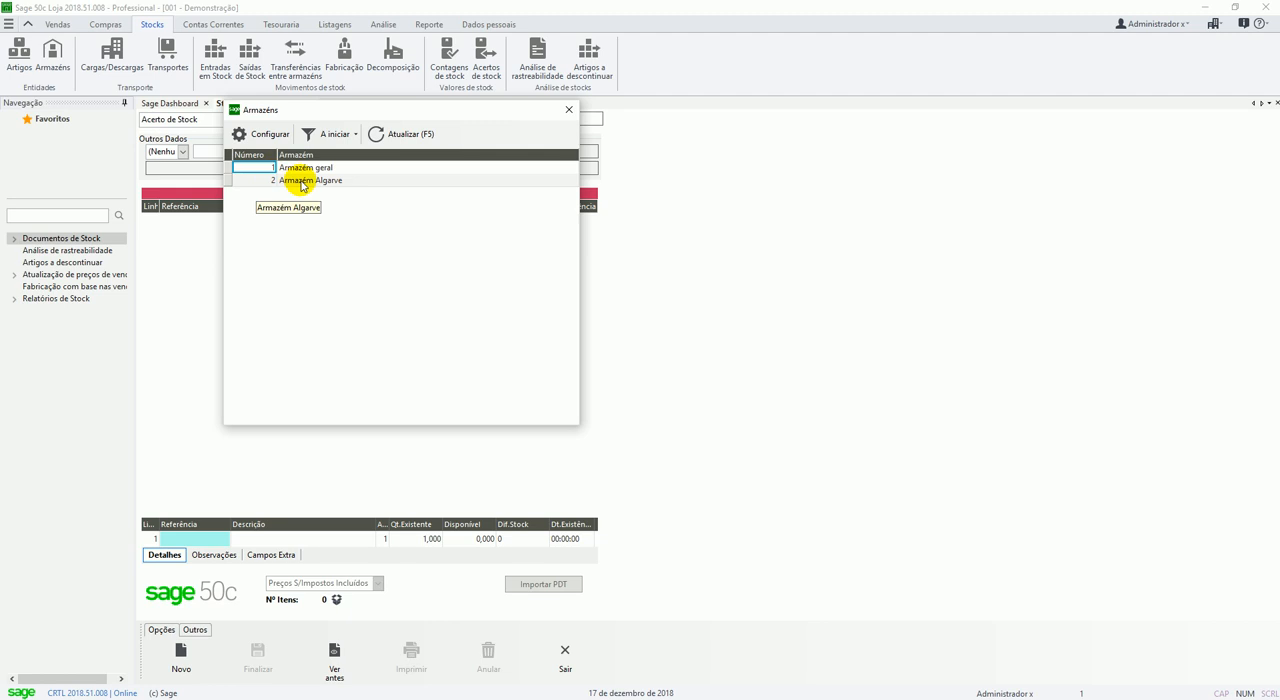
double_click(355, 168)
Enter article ARROZ001 (Arroz Carolino 1Kg) on the first detail line of the document.
left_click(204, 545)
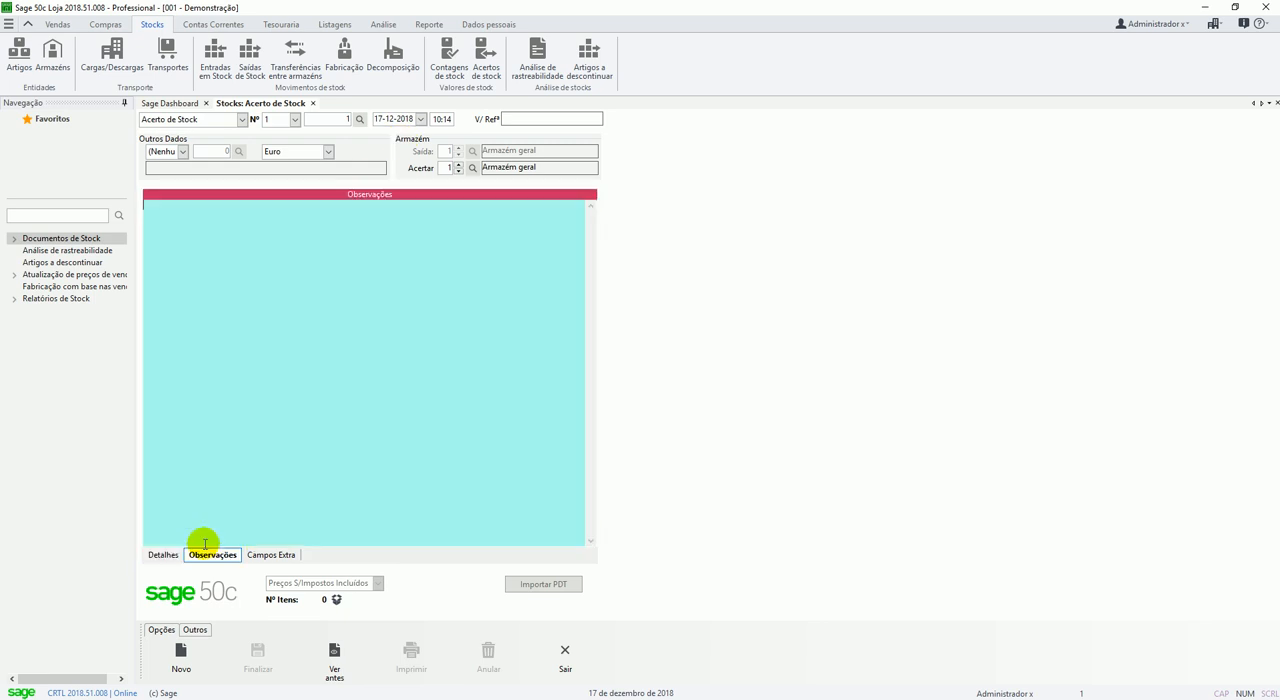
left_click(167, 553)
key("F4")
key("Return")
key("Down")
key("Down")
key("Down")
key("Down")
key("Down")
key("Down")
key("Return")
Set the existing quantity of Arroz Carolino 1Kg to 22 and add the line to the document.
key("Return")
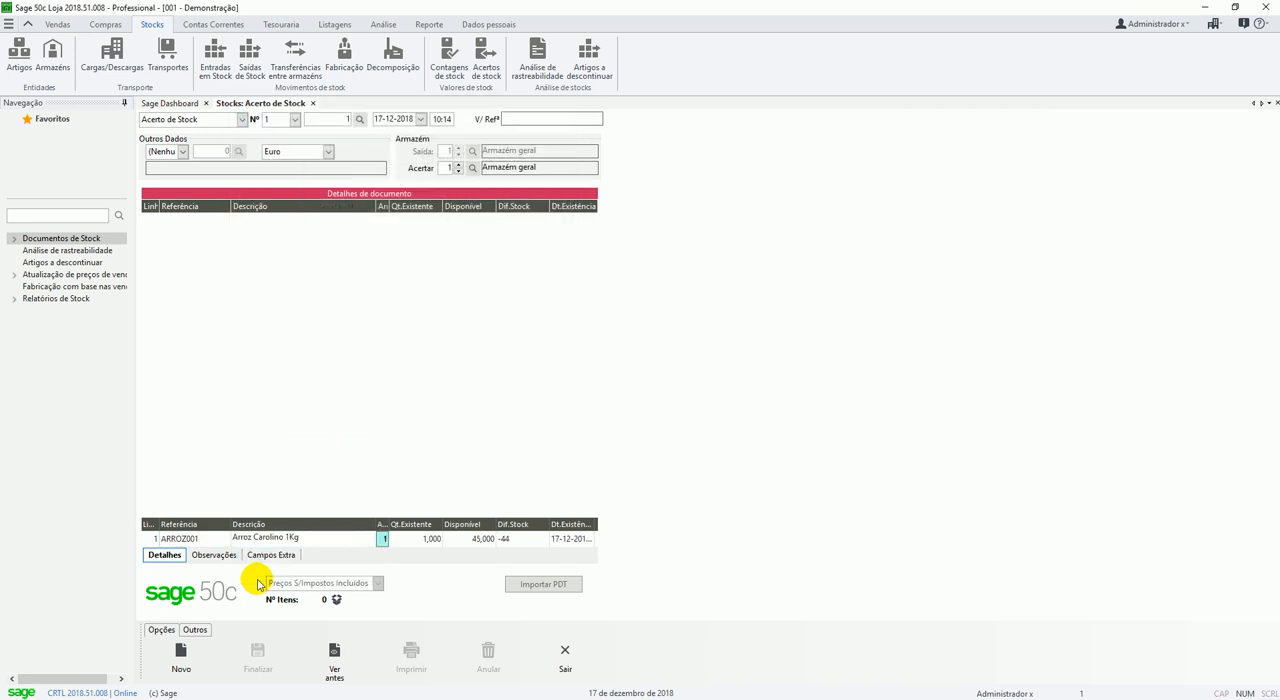
key("Return")
type("22")
Add a second line for article ARROZ002 (Arroz Basmati 1Kg) with an existing quantity of 33.
key("Return")
key("Return")
key("F4")
key("Return")
key("Down")
key("Up")
key("Up")
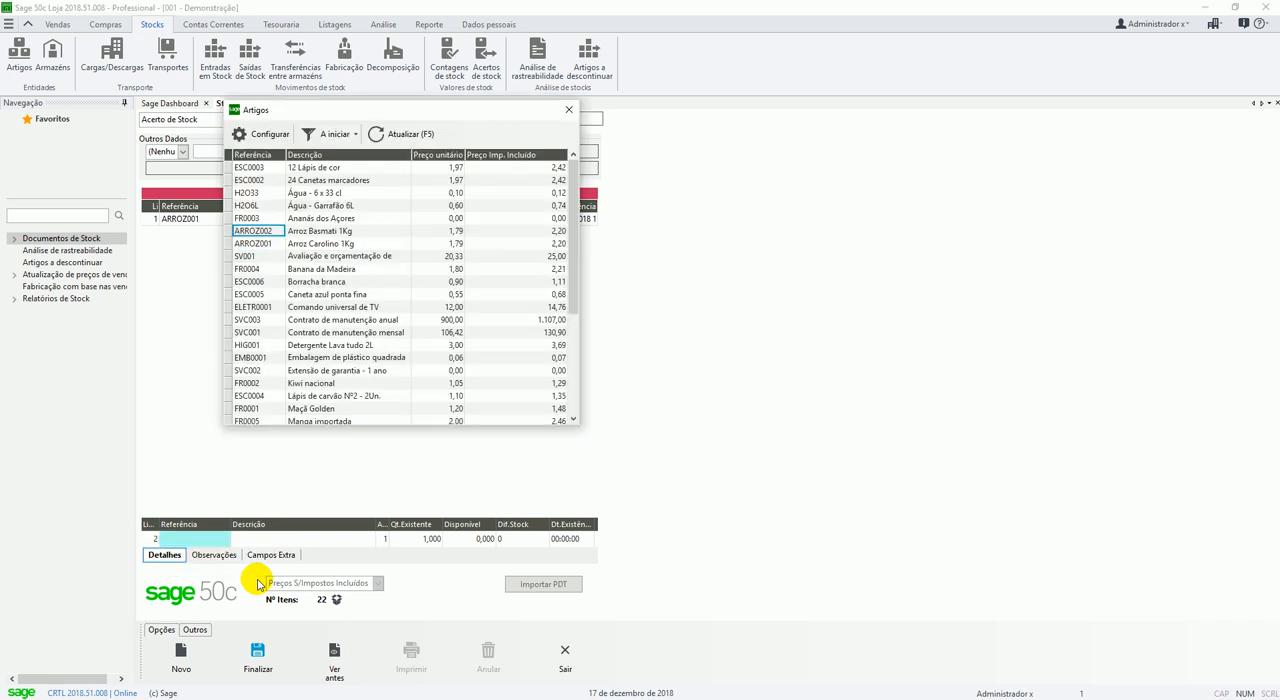
key("Return")
key("Return")
type("33")
key("Return")
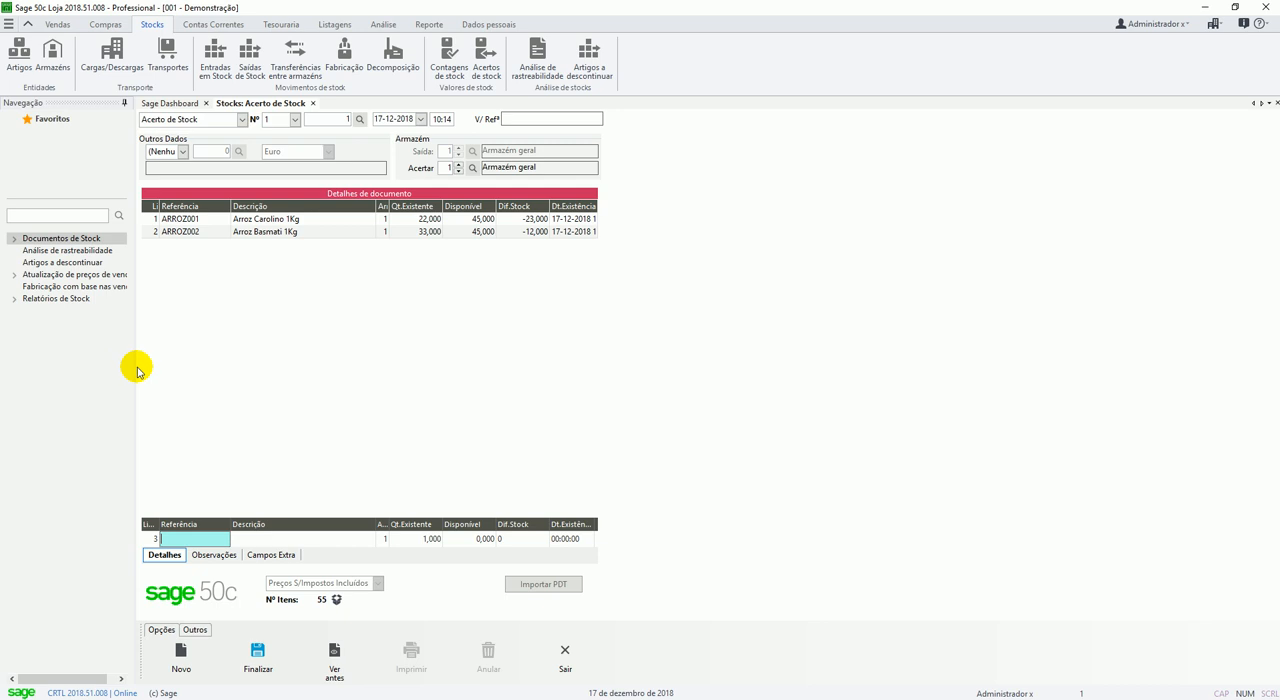
Finalize the stock adjustment document and decline to issue it as a printout.
left_click_drag(135, 367, 147, 380)
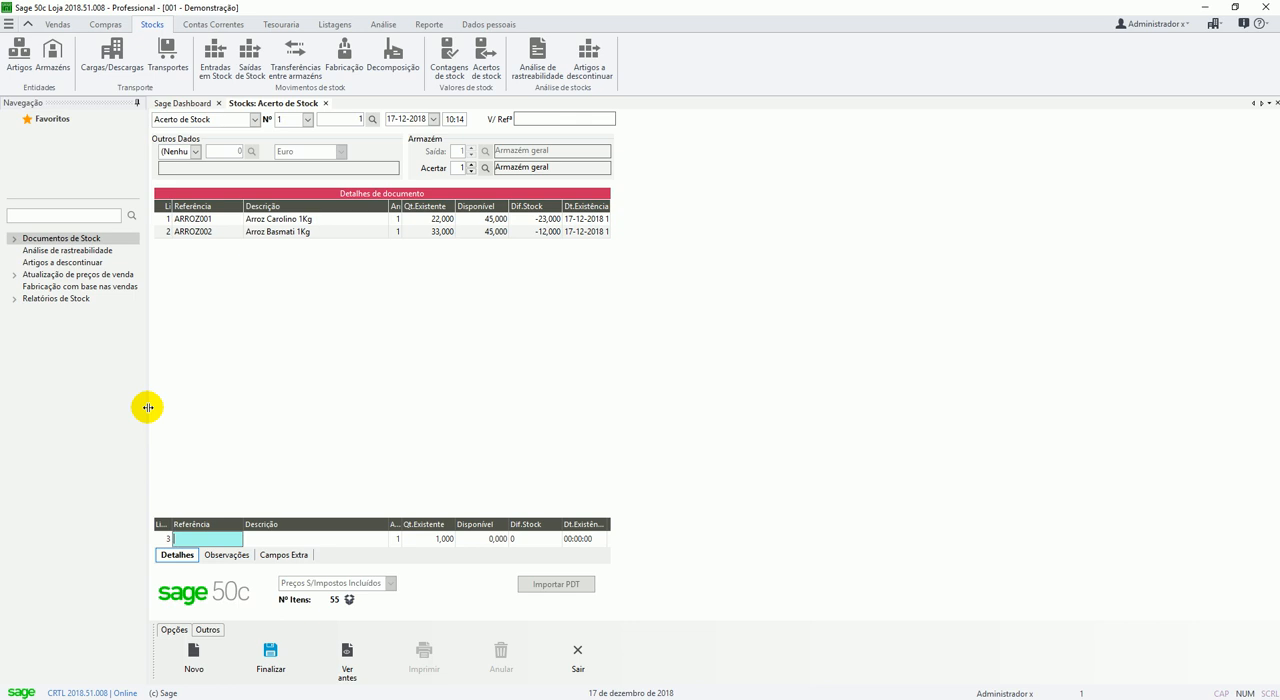
left_click(271, 662)
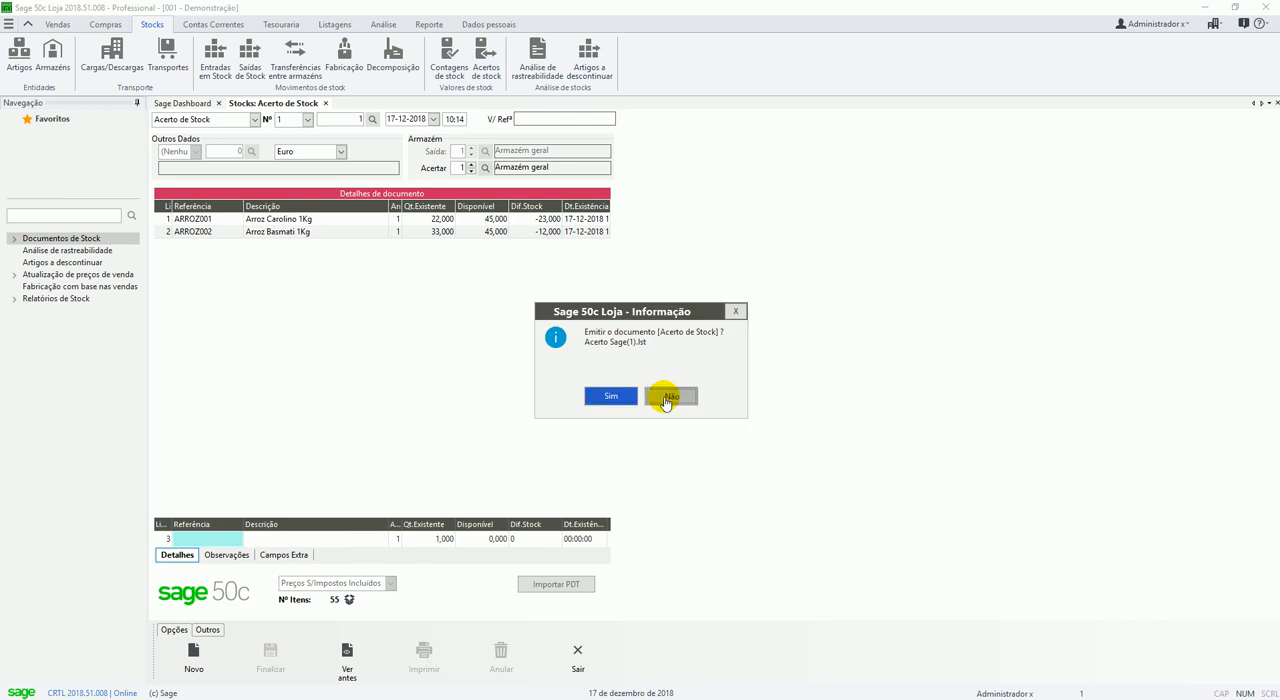
left_click(665, 398)
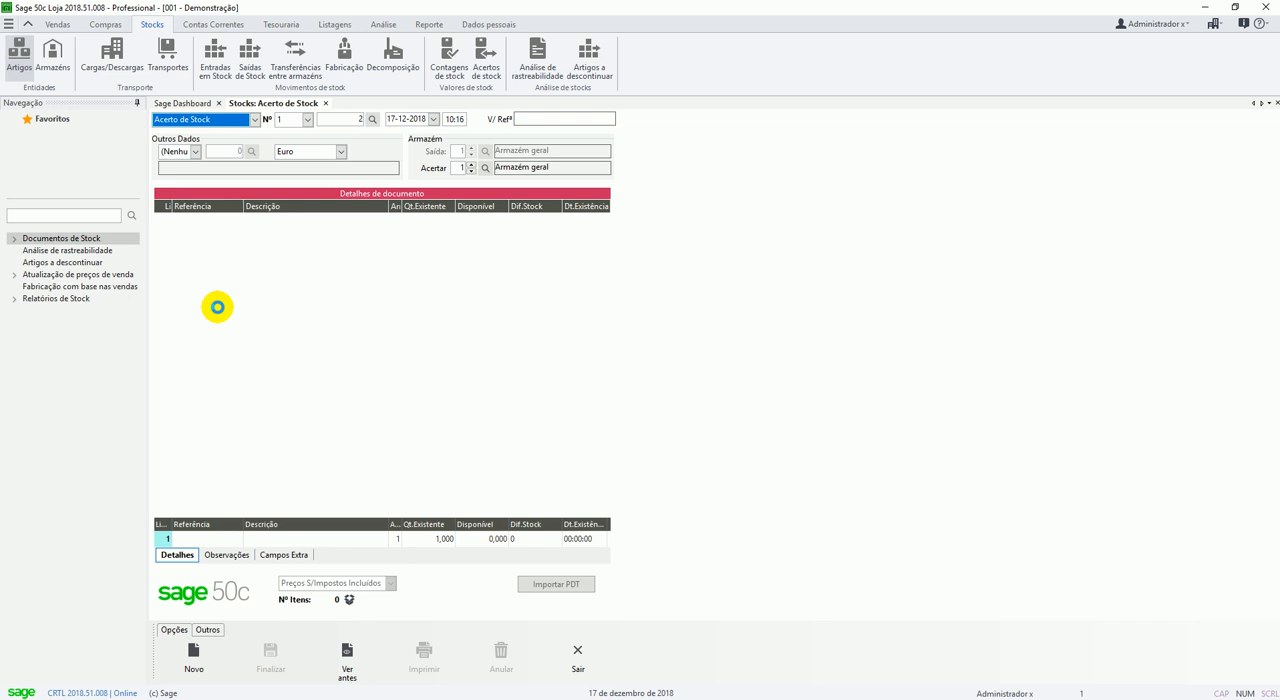
Check the stock quantities in the article records of ARROZ002 and ARROZ001.
key("F4")
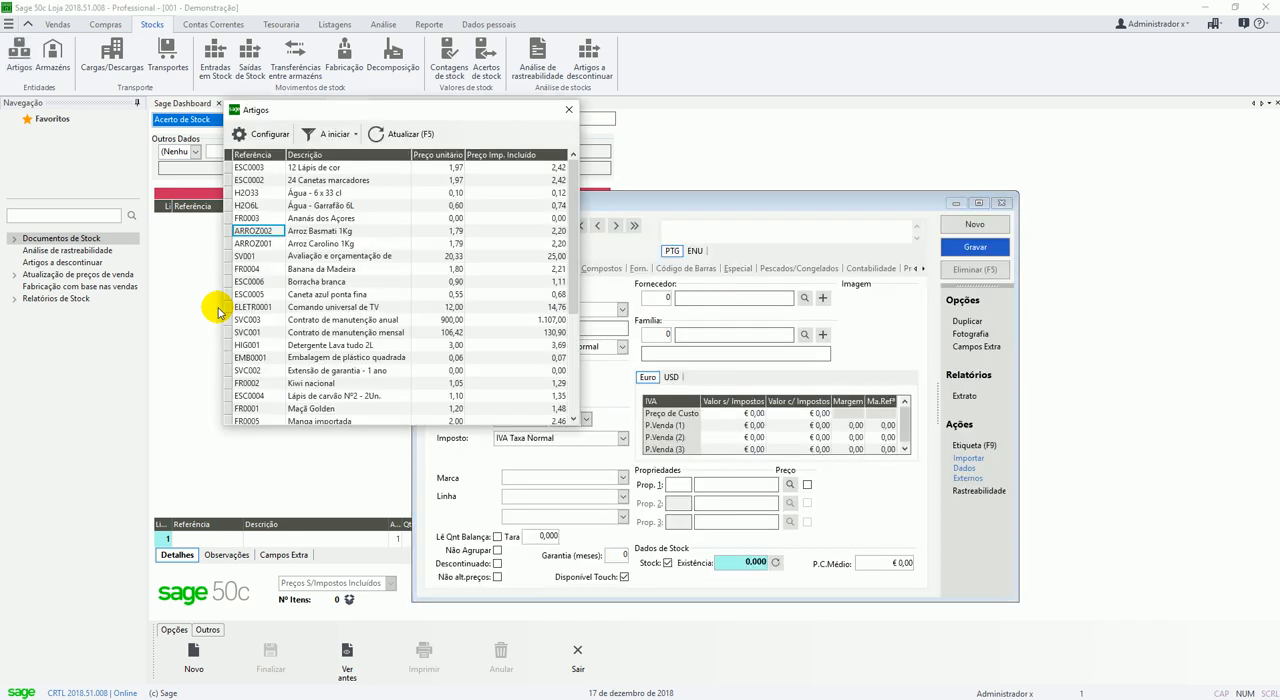
key("Return")
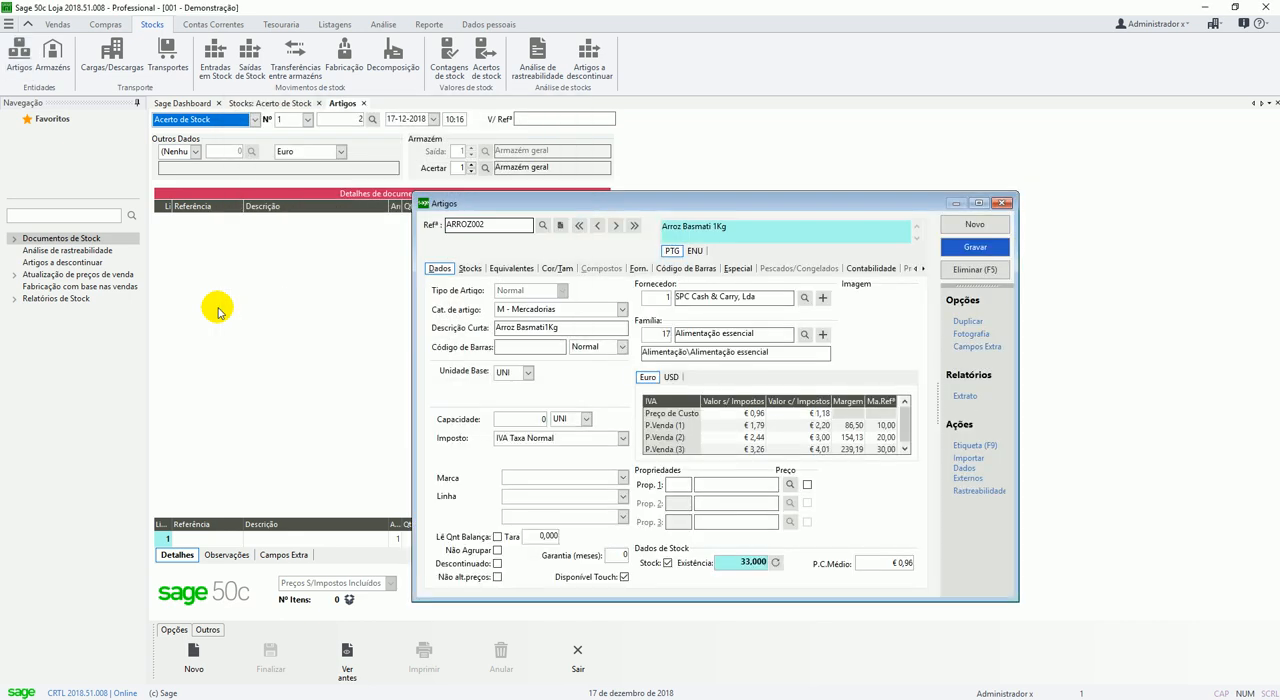
left_click(614, 227)
left_click(598, 228)
left_click(598, 228)
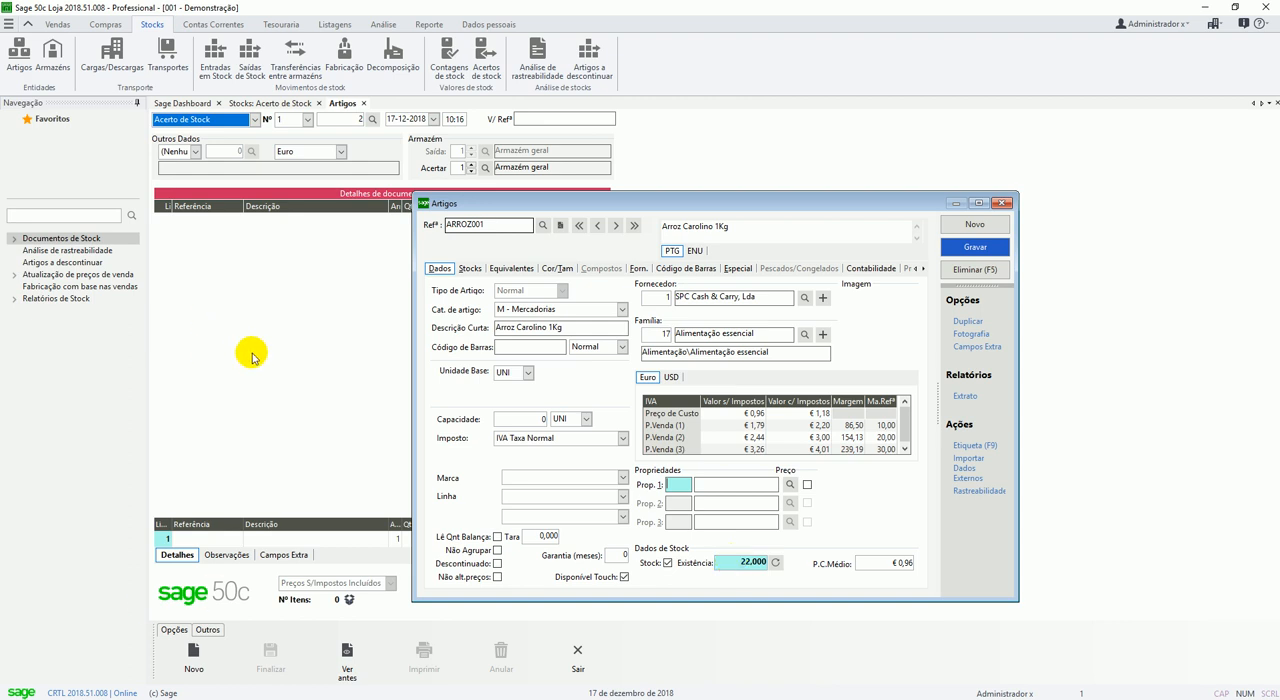
Open the Artigos não Contabilizados report from the stock analyses.
left_click(383, 24)
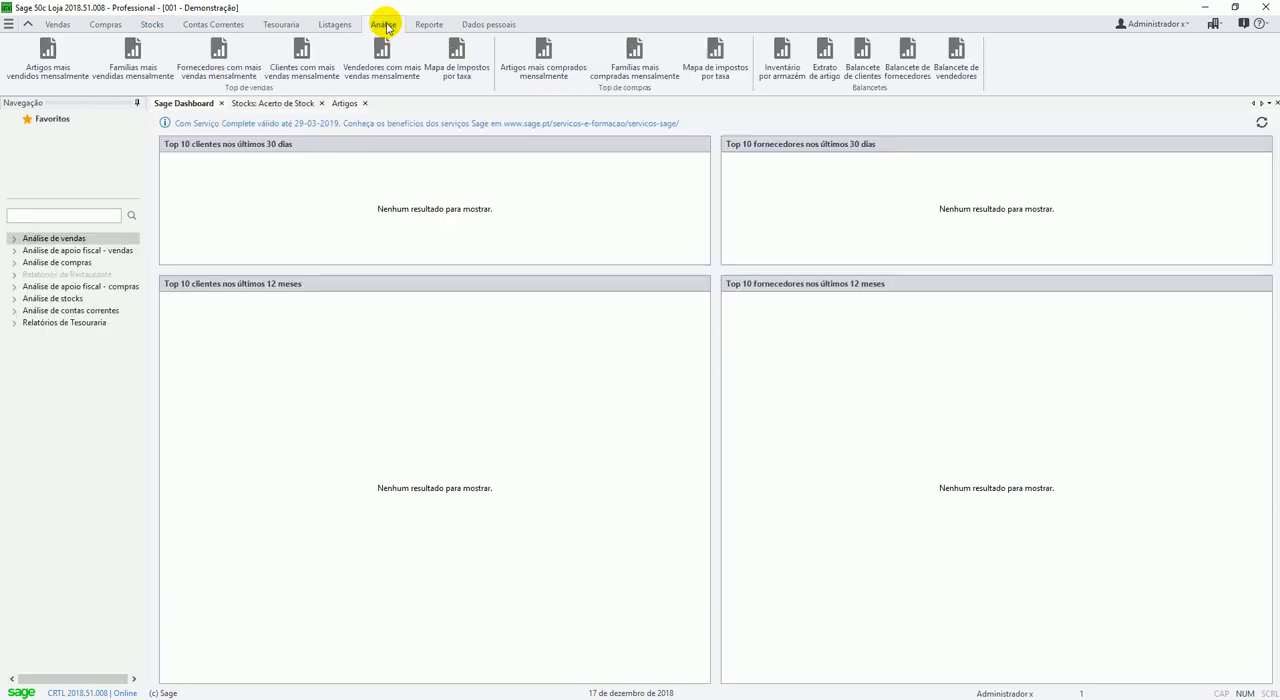
left_click(15, 300)
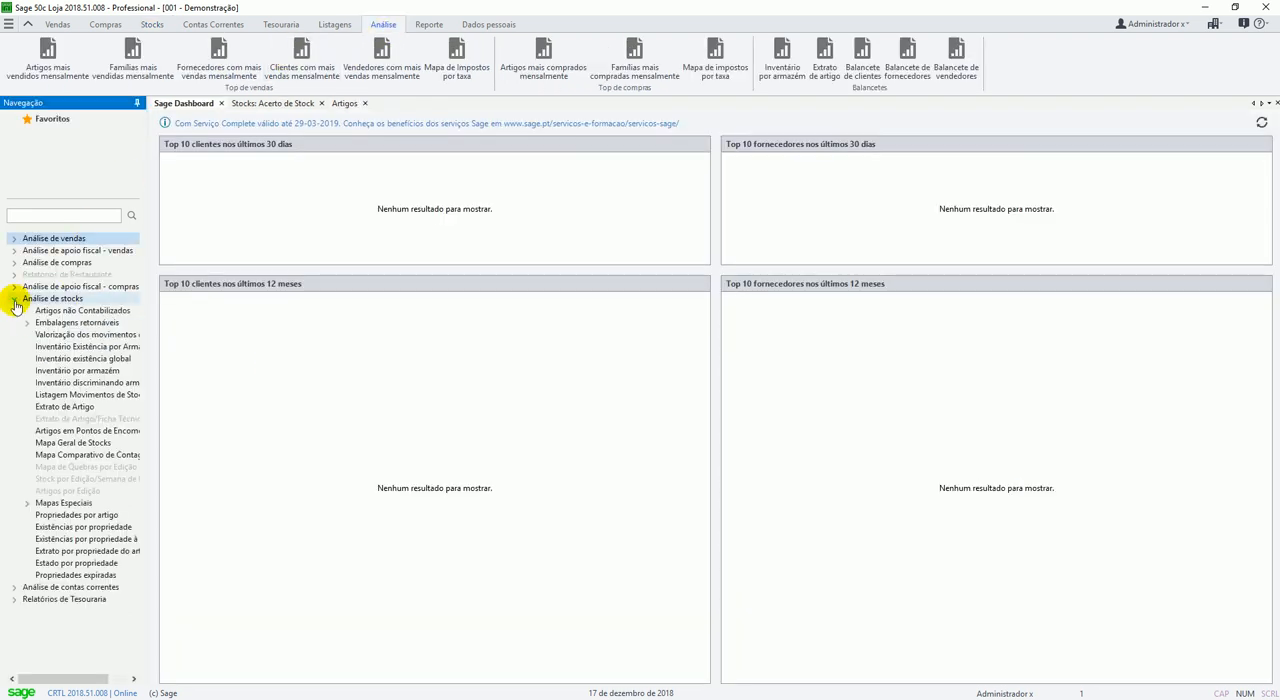
double_click(88, 313)
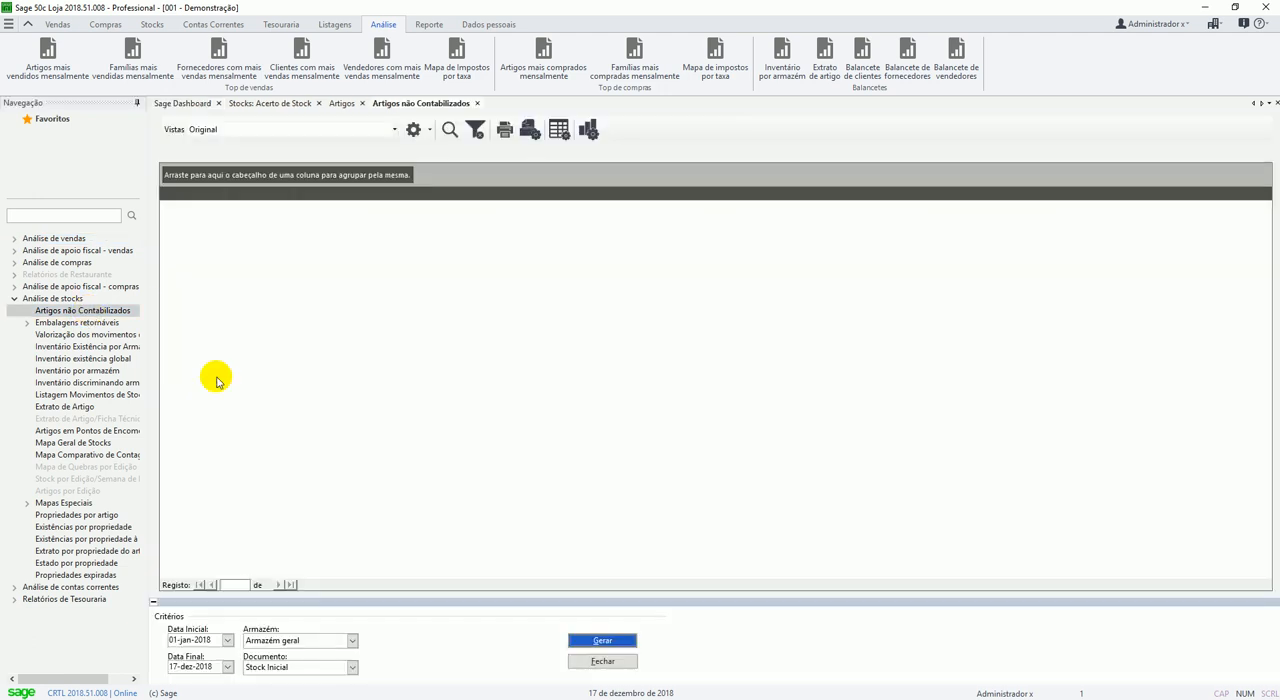
Generate the report for Acerto de Stock documents in Armazém geral, with 17-dez-2018 as both initial and final date.
left_click(285, 667)
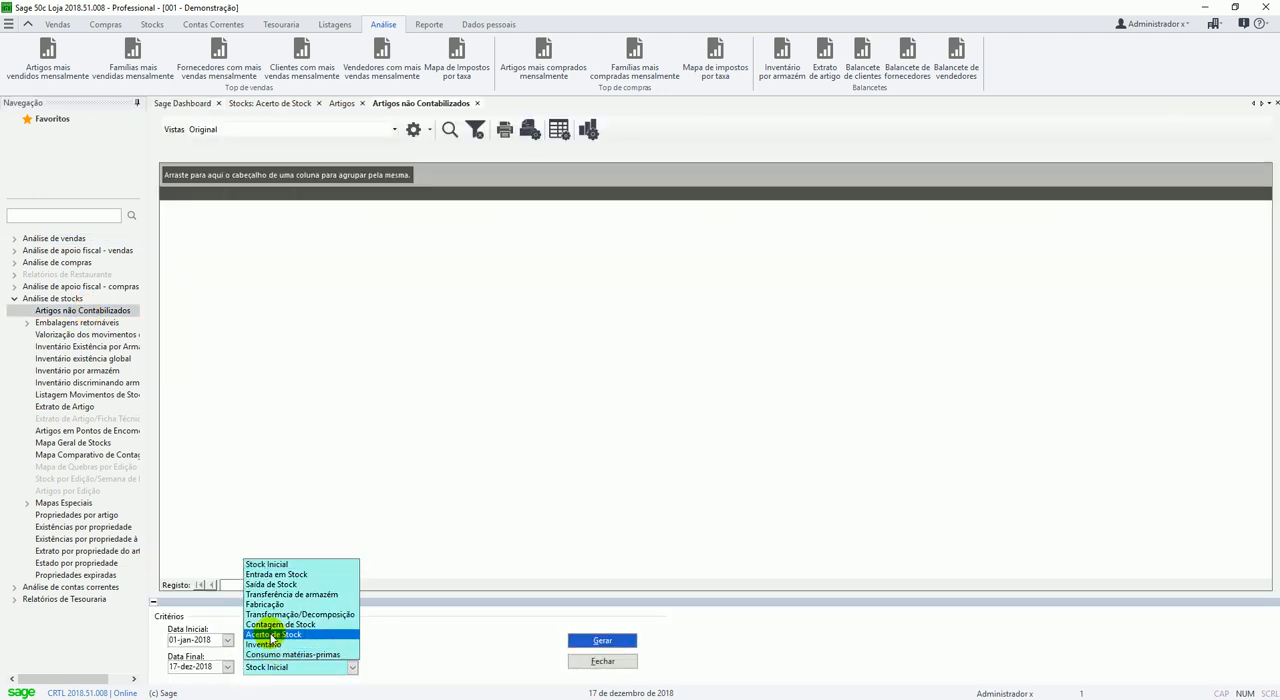
left_click(270, 637)
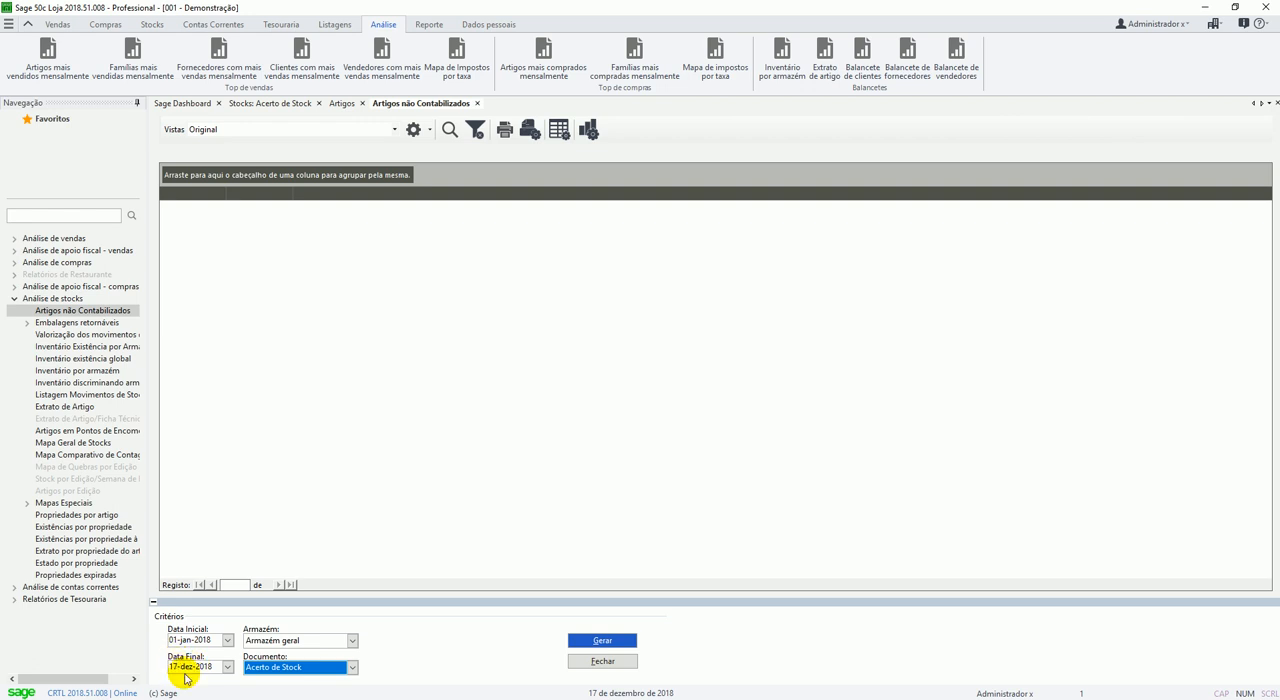
left_click(182, 640)
key("space")
left_click(601, 640)
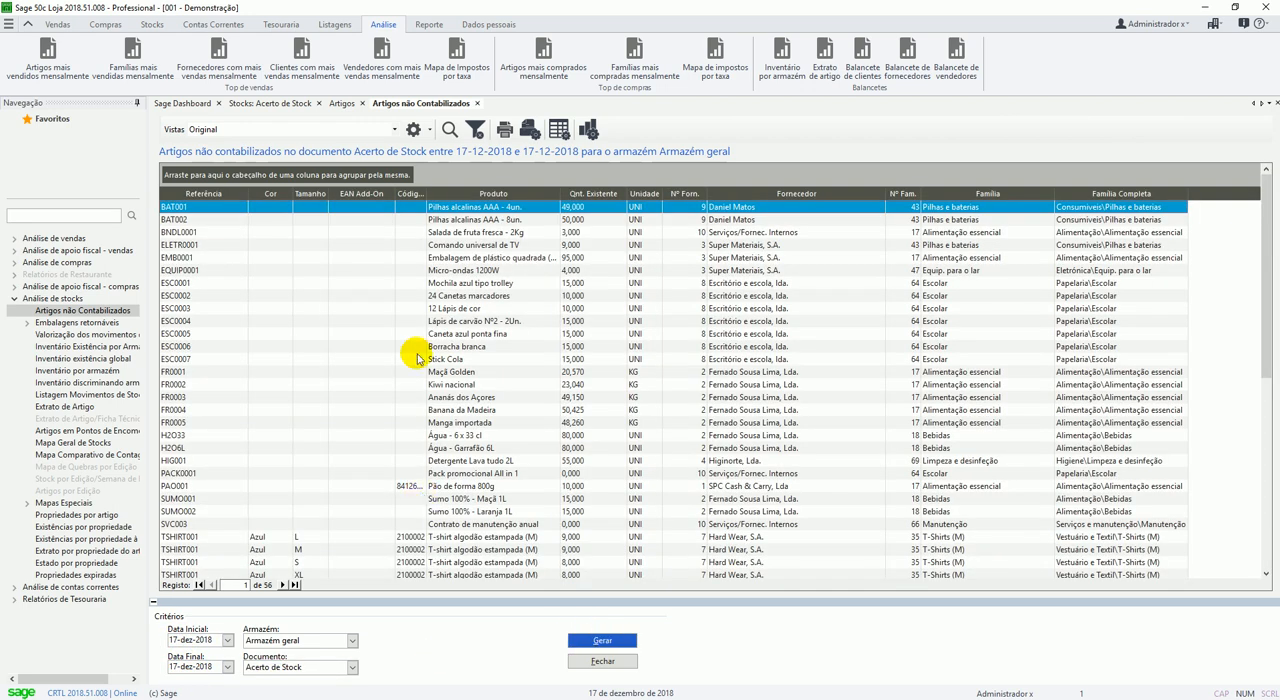
Look through the report's list of articles not included in the stock adjustment.
scroll(355, 290, "down", 6)
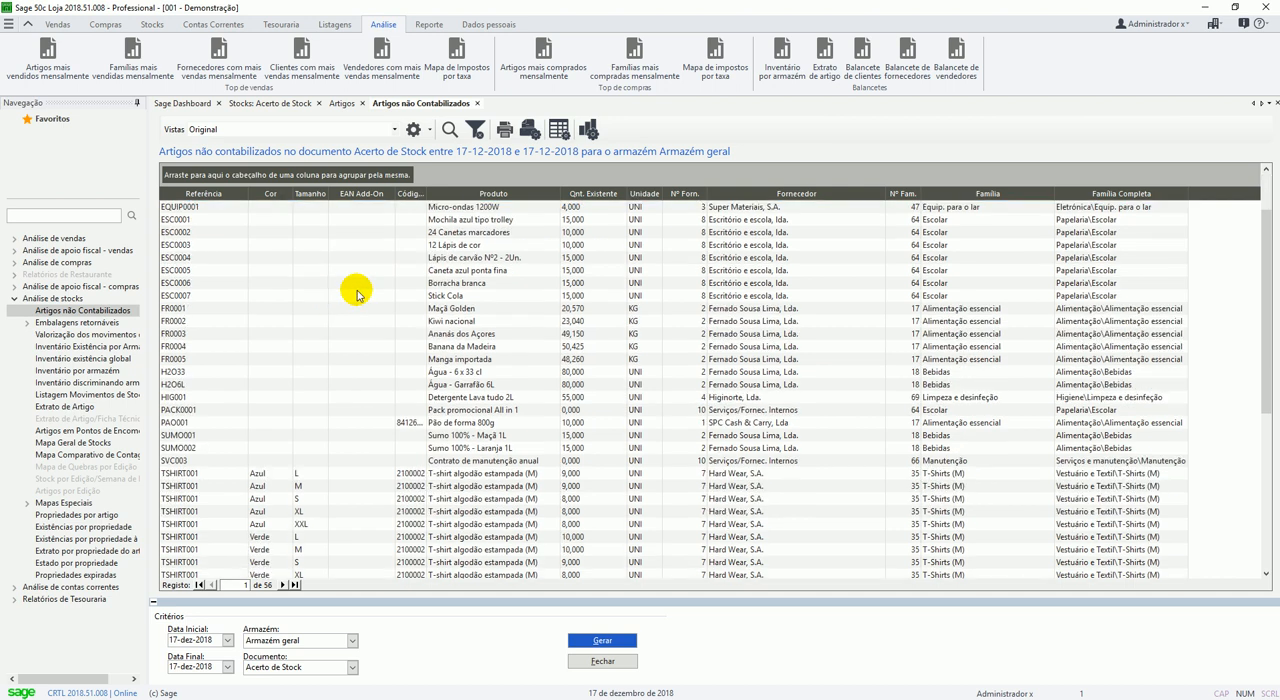
scroll(355, 300, "down", 3)
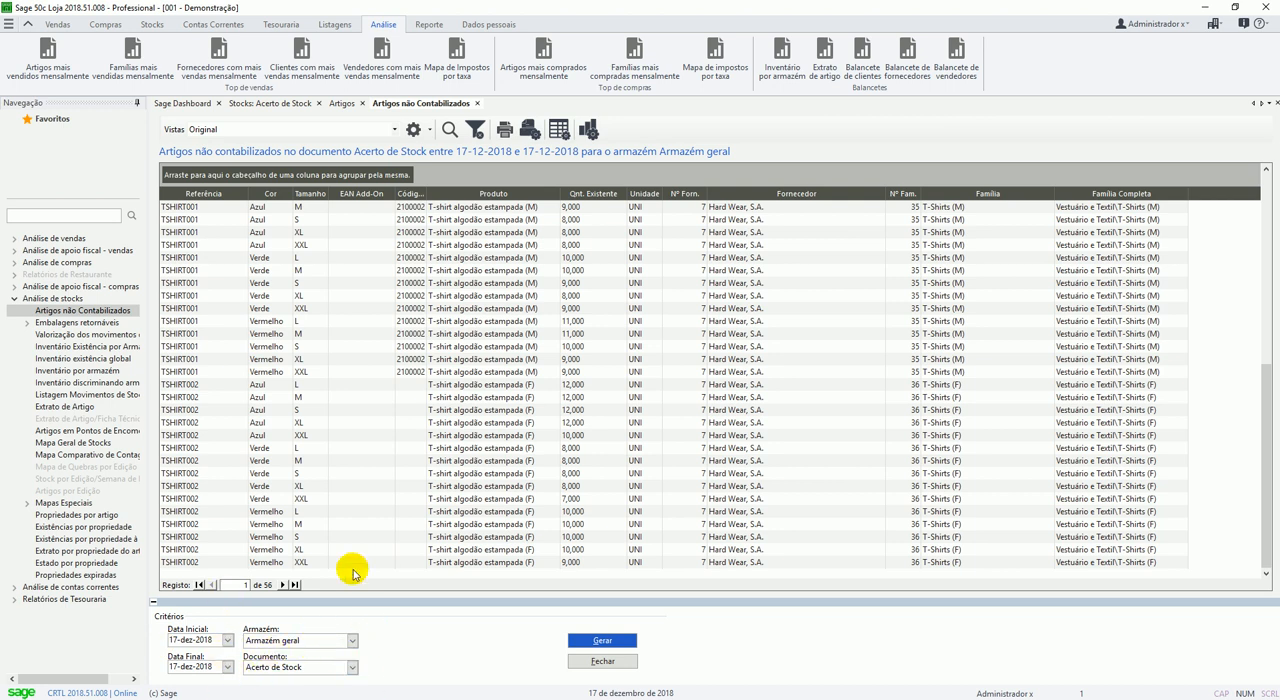
scroll(800, 443, "up", 7)
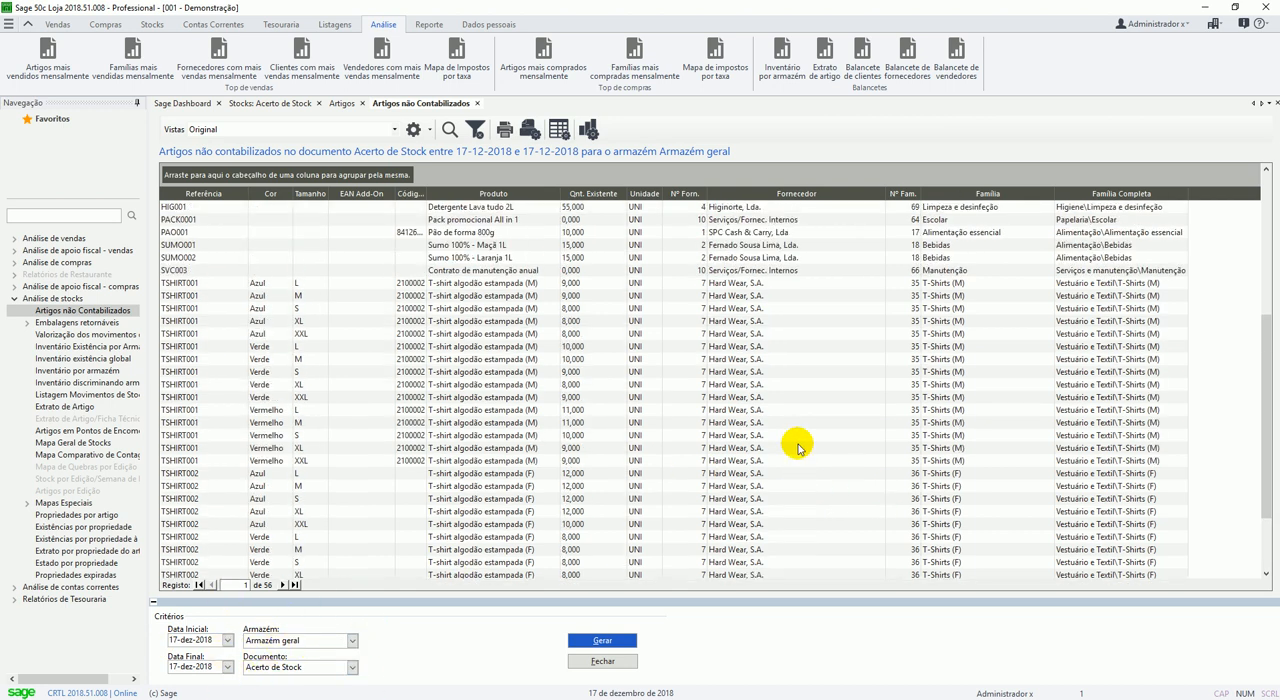
scroll(785, 418, "down", 1)
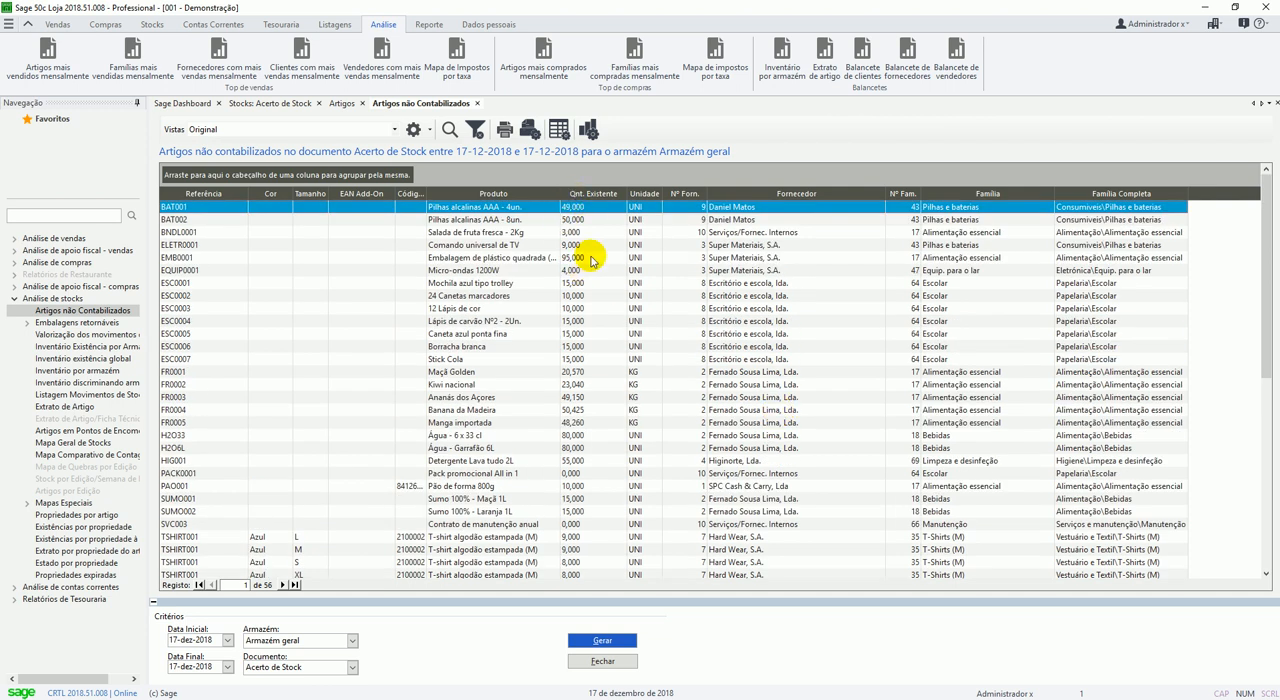
scroll(588, 318, "down", 1)
scroll(588, 318, "up", 3)
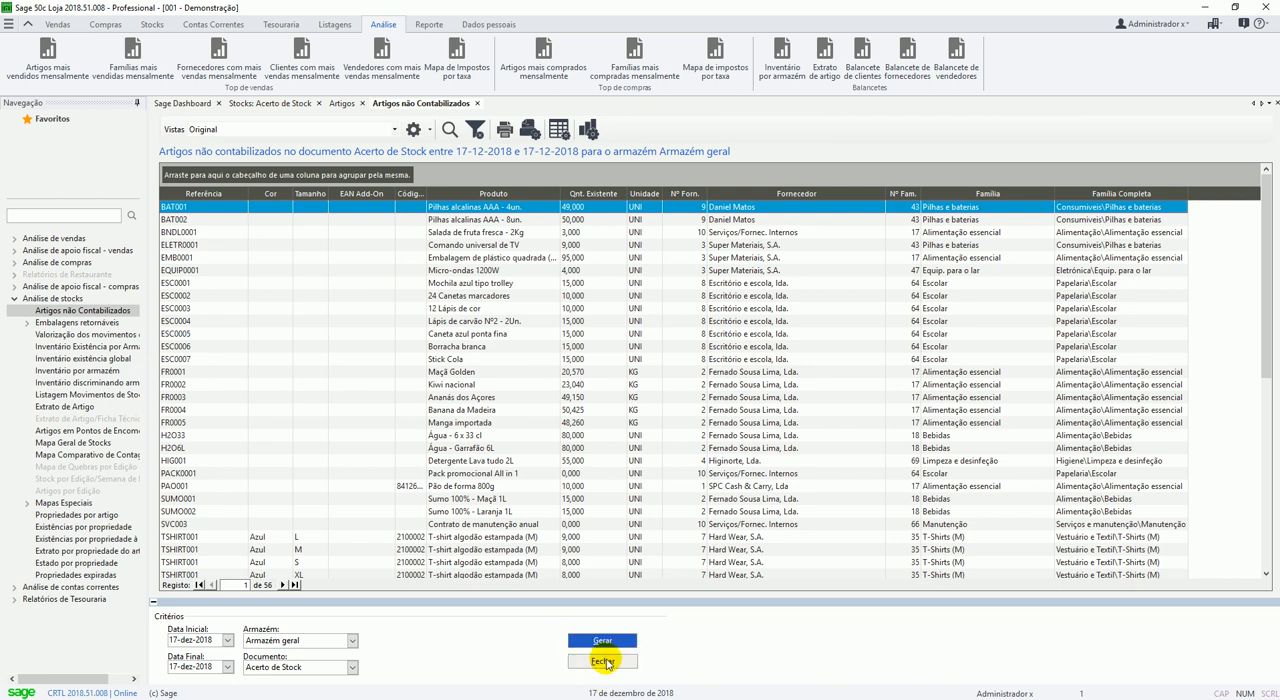
Load stock adjustment document number 1 again and void it, confirming the annulment.
left_click(268, 103)
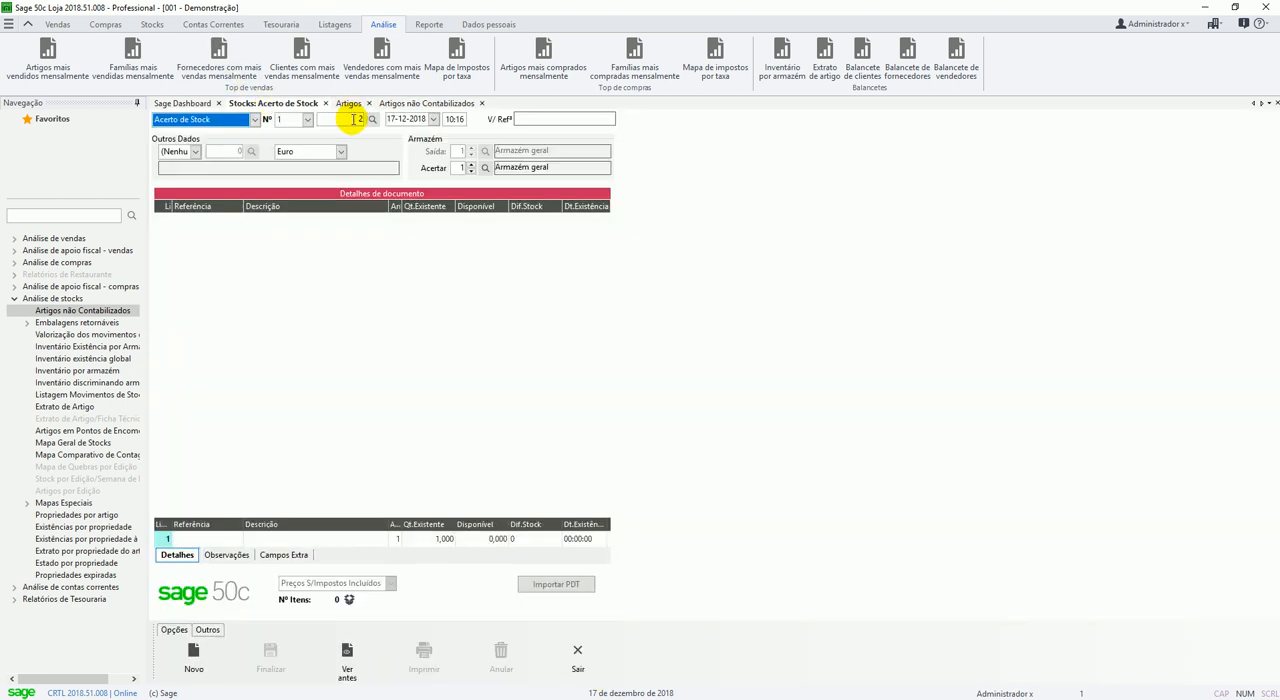
key("Tab")
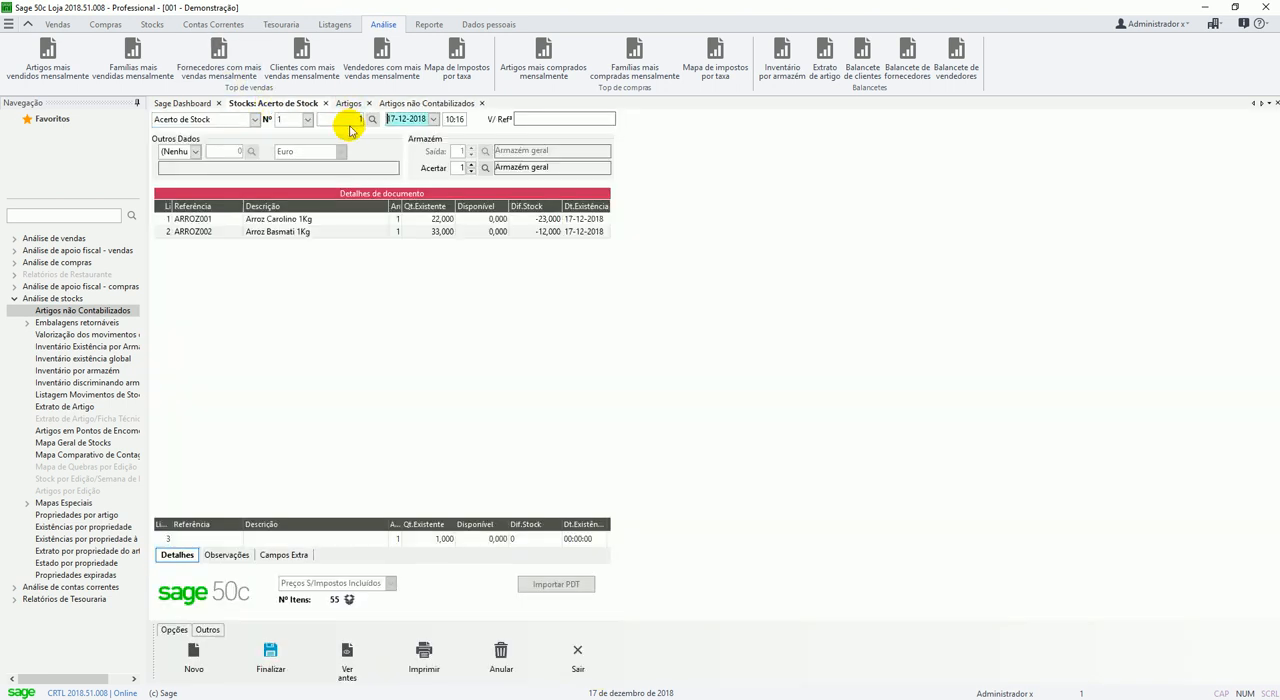
left_click(501, 656)
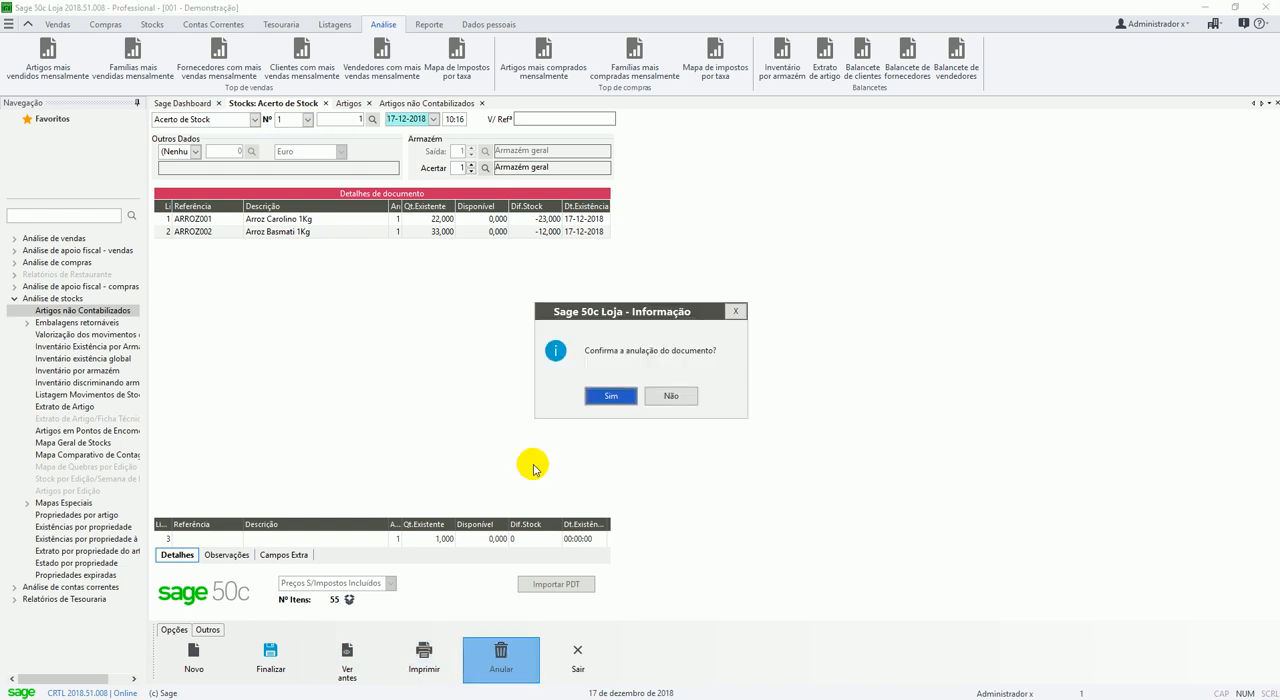
left_click(608, 398)
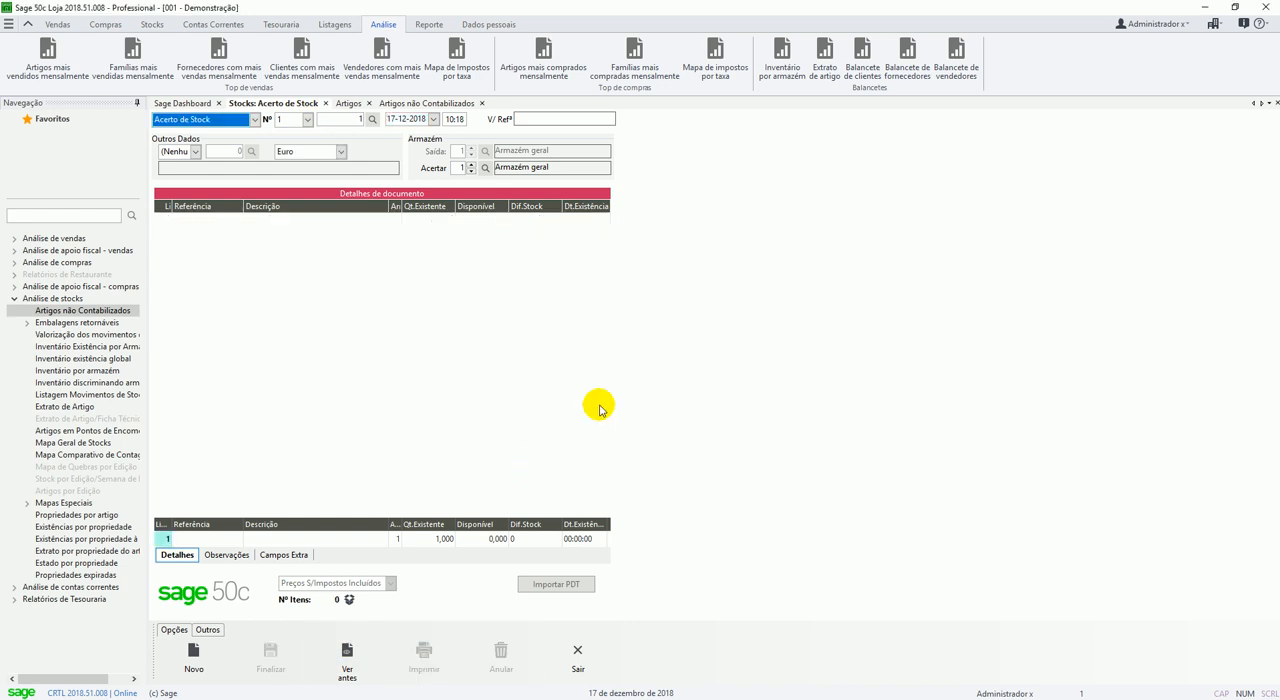
Start copying lines into the stock adjustment document, with Existências of Armazém geral as the source.
left_click(207, 629)
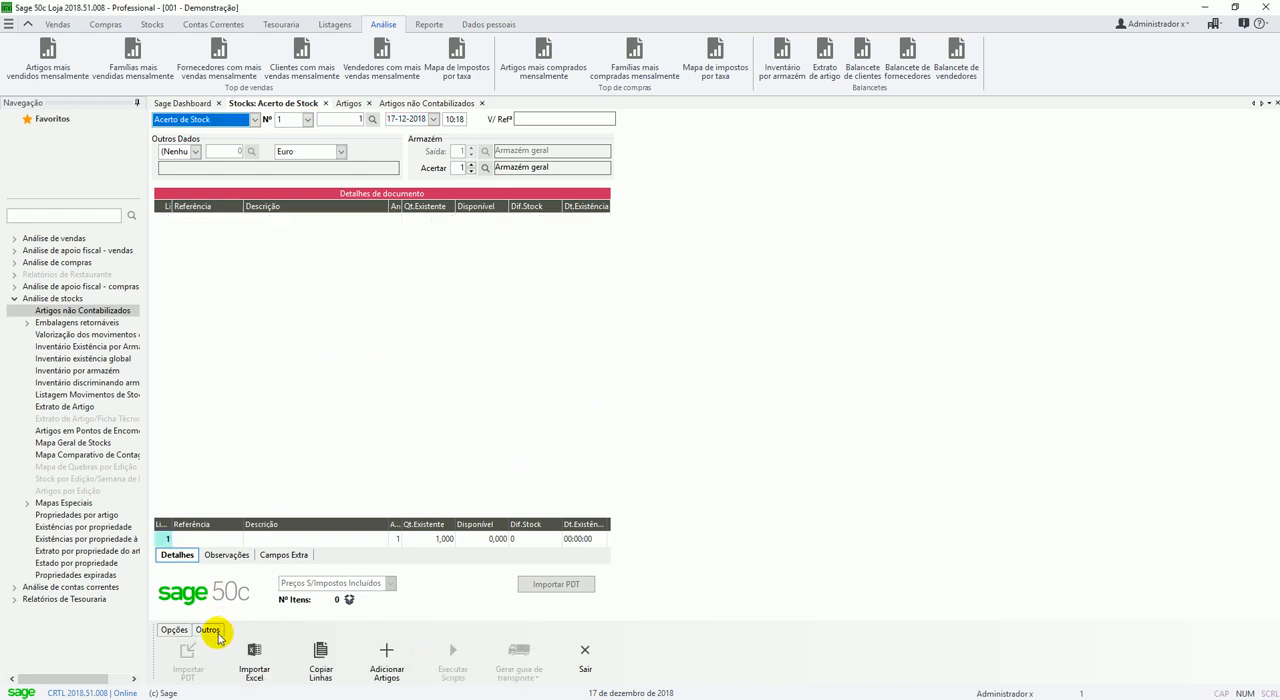
left_click(321, 657)
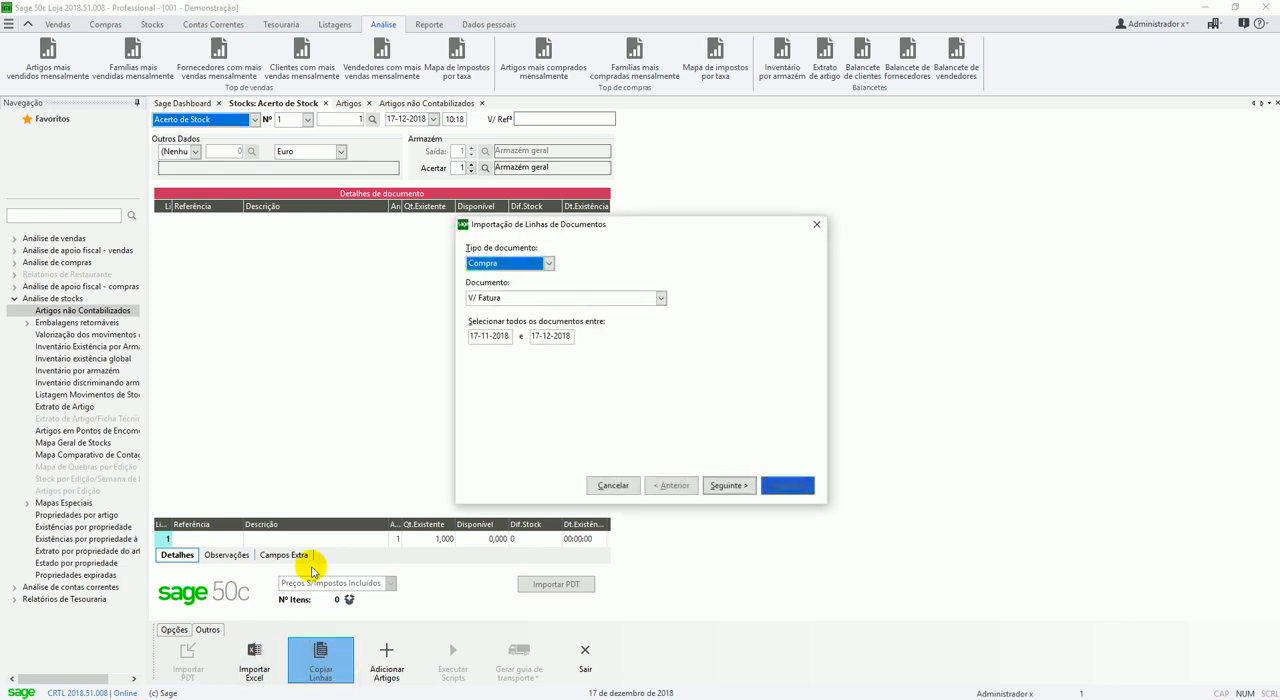
left_click(488, 263)
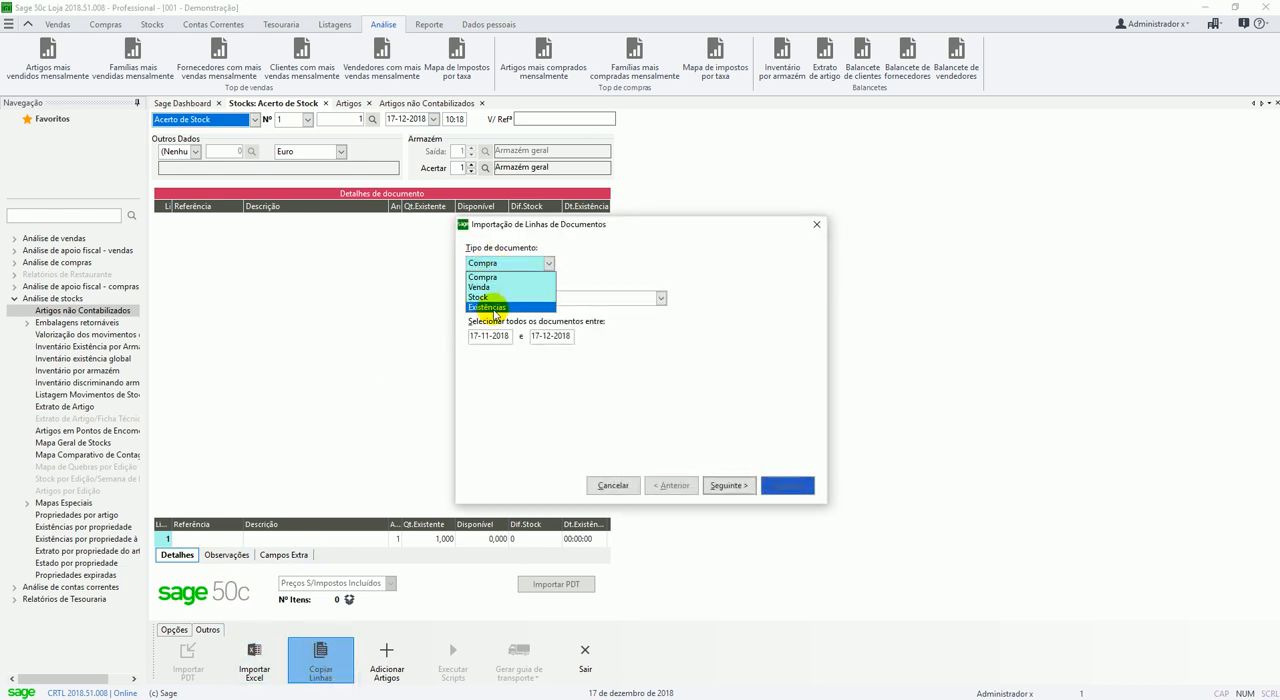
left_click(489, 307)
left_click_drag(551, 220, 390, 212)
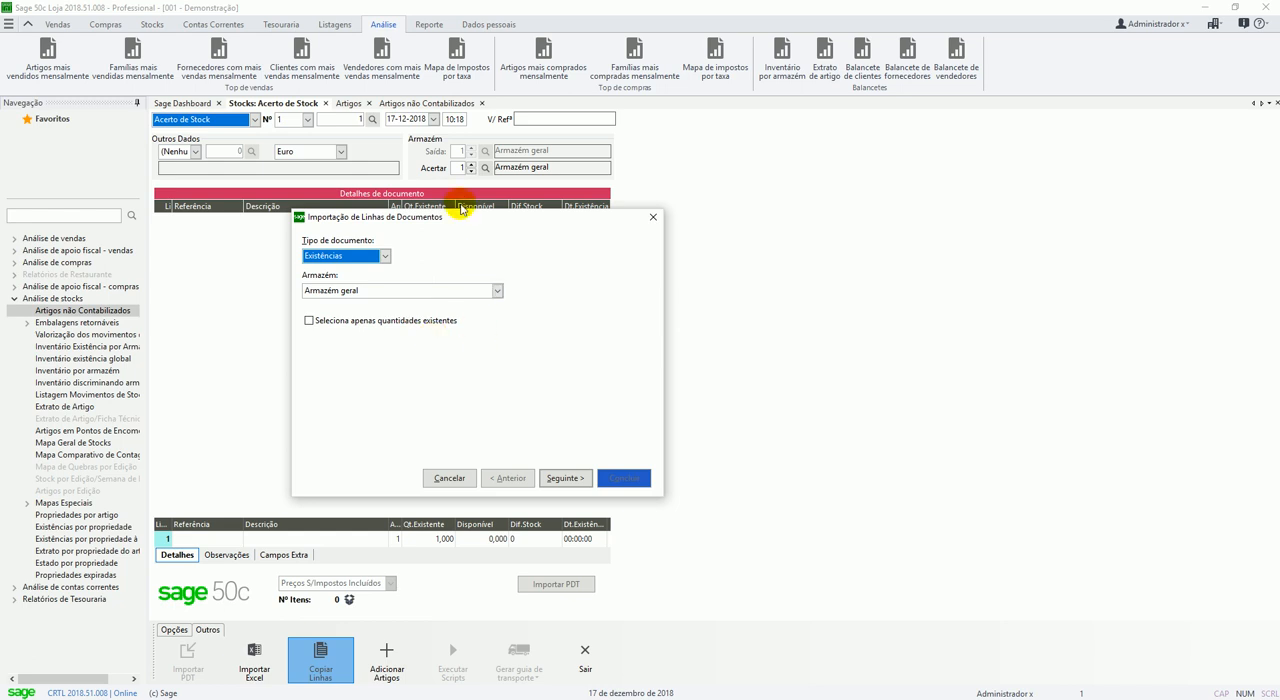
left_click(340, 256)
left_click(336, 262)
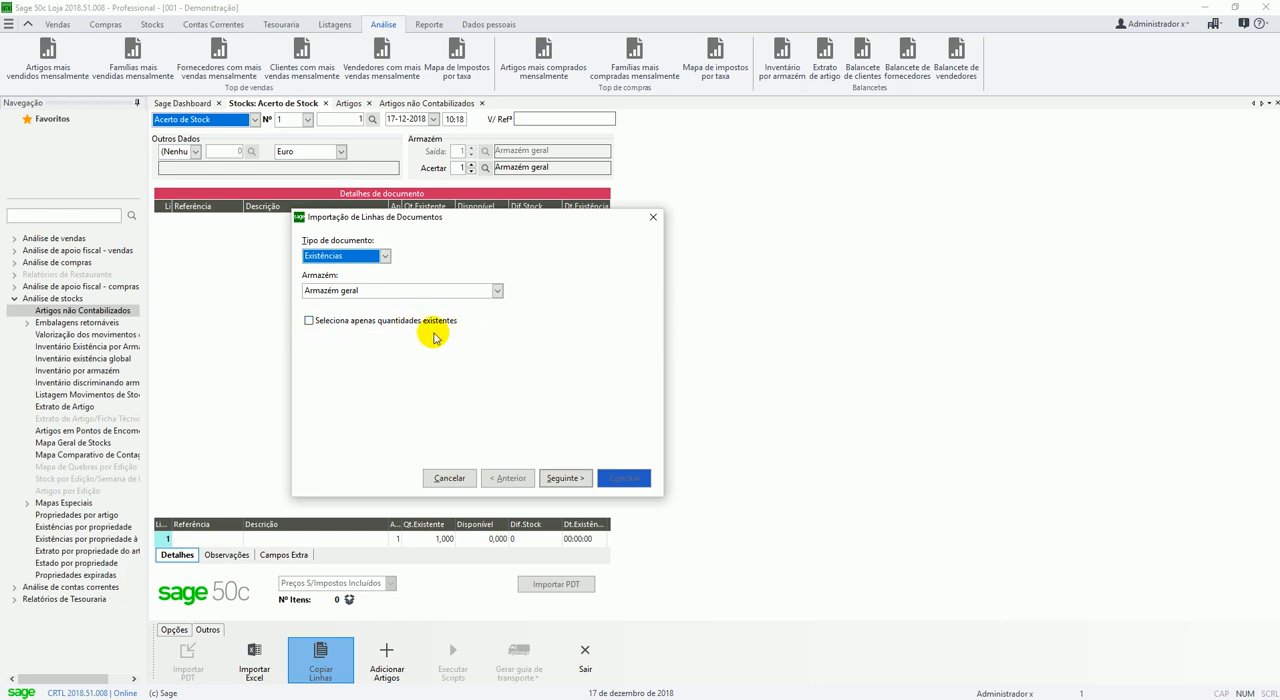
Import all of the warehouse's article lines into Armazém geral with all quantities set to zero.
left_click(584, 480)
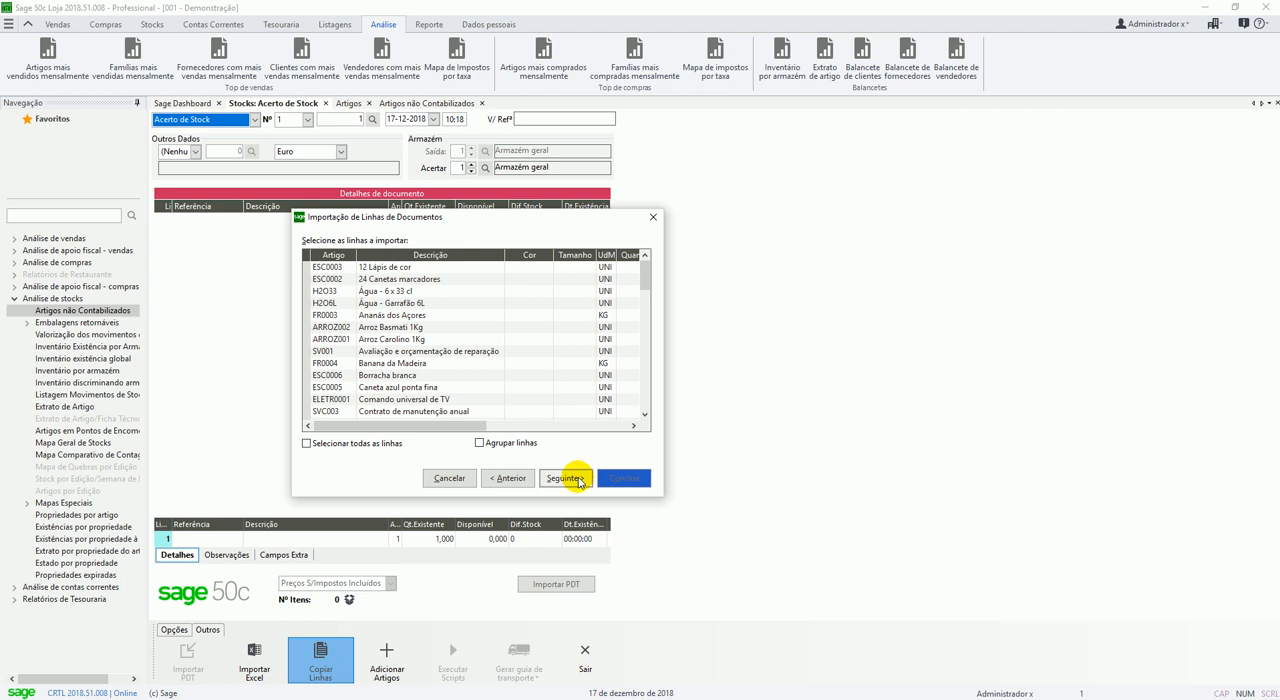
left_click(349, 444)
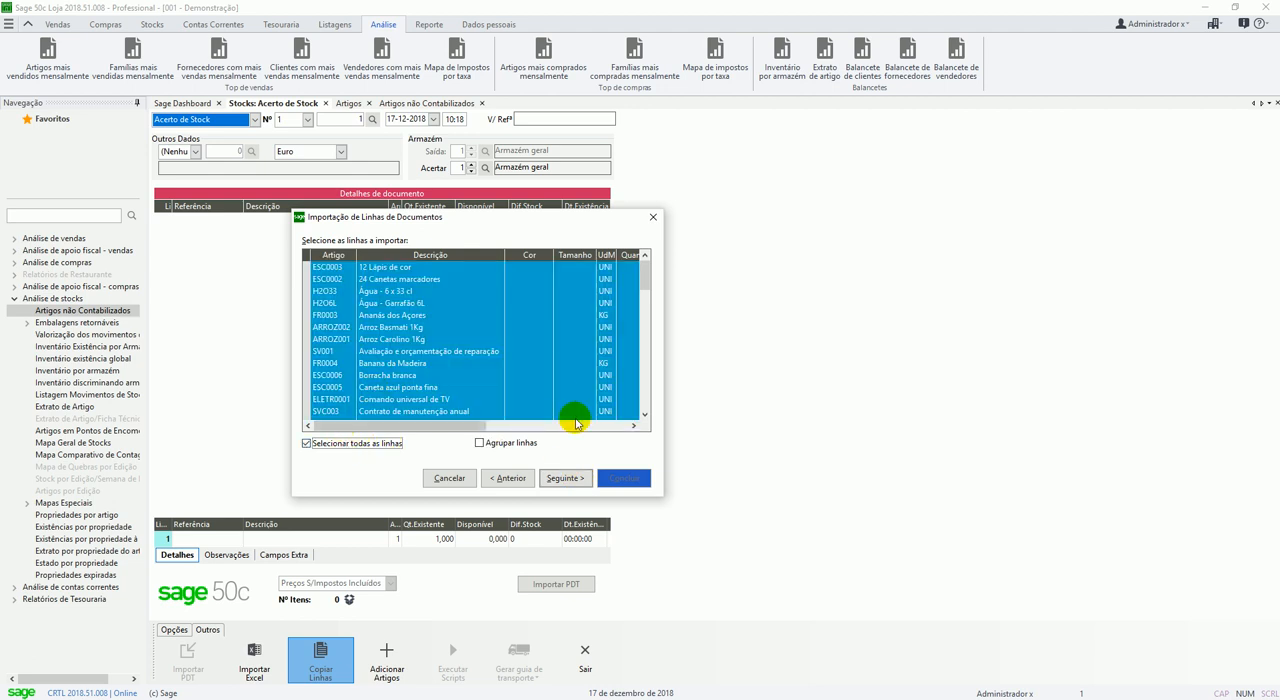
left_click(573, 481)
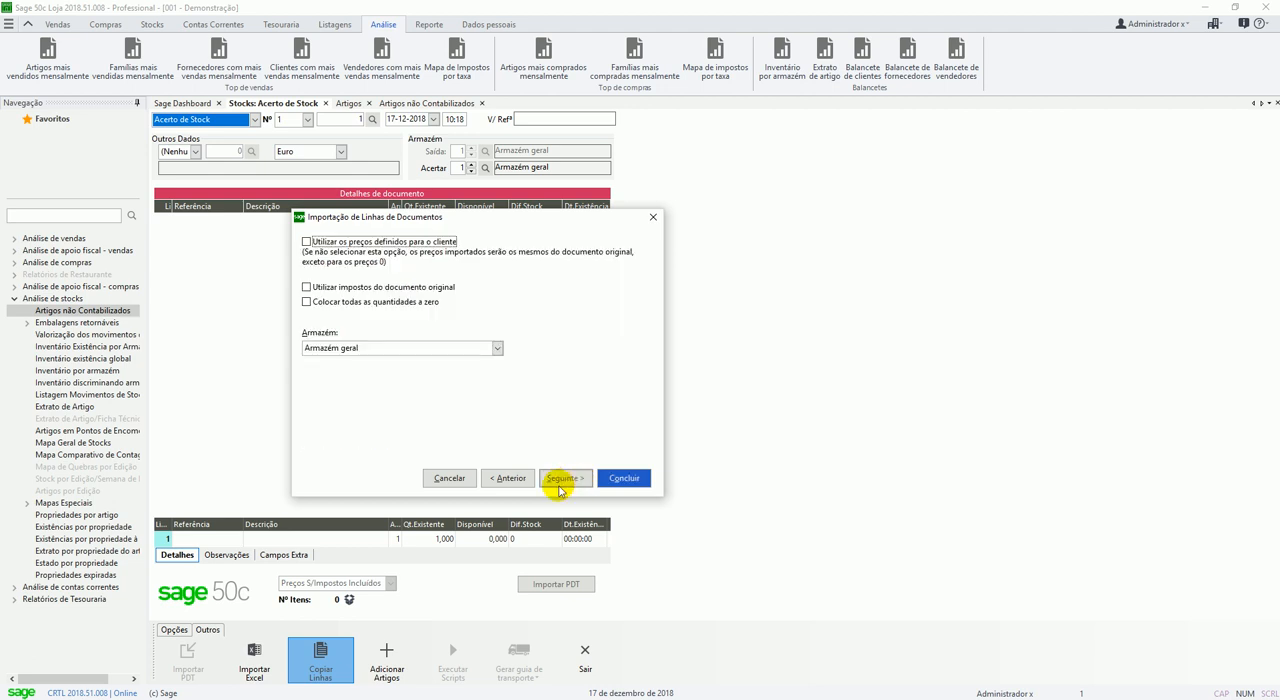
left_click(366, 302)
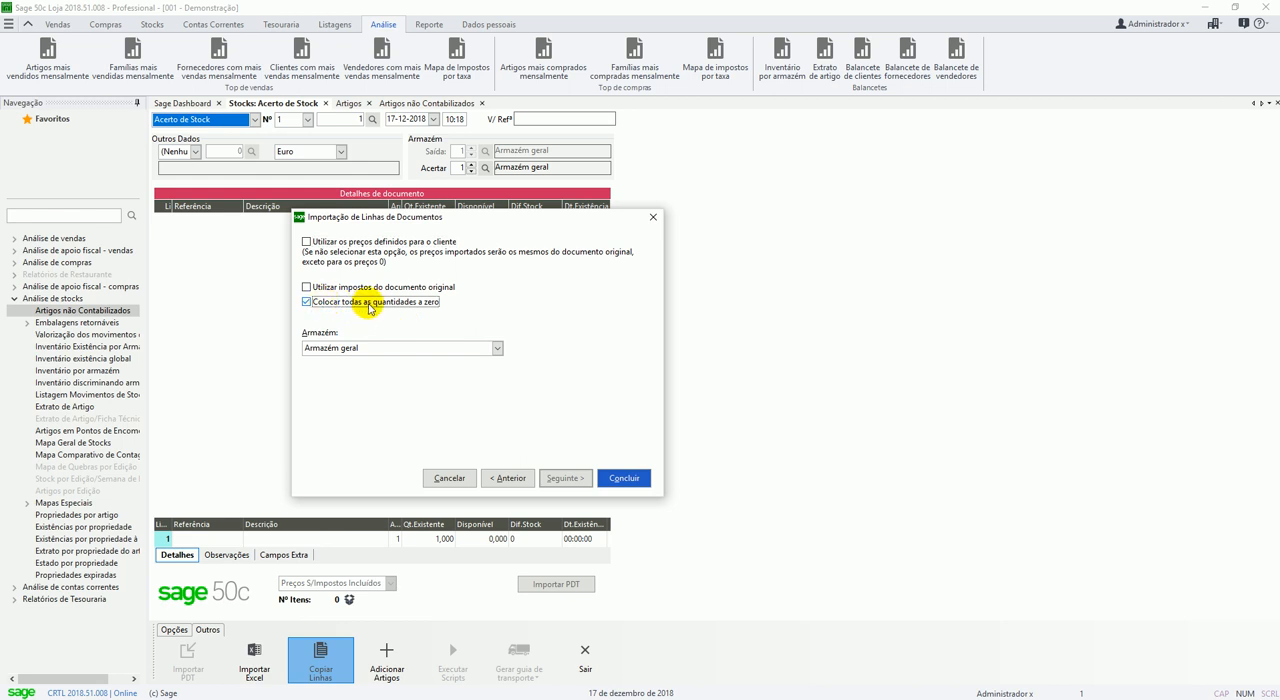
left_click(627, 483)
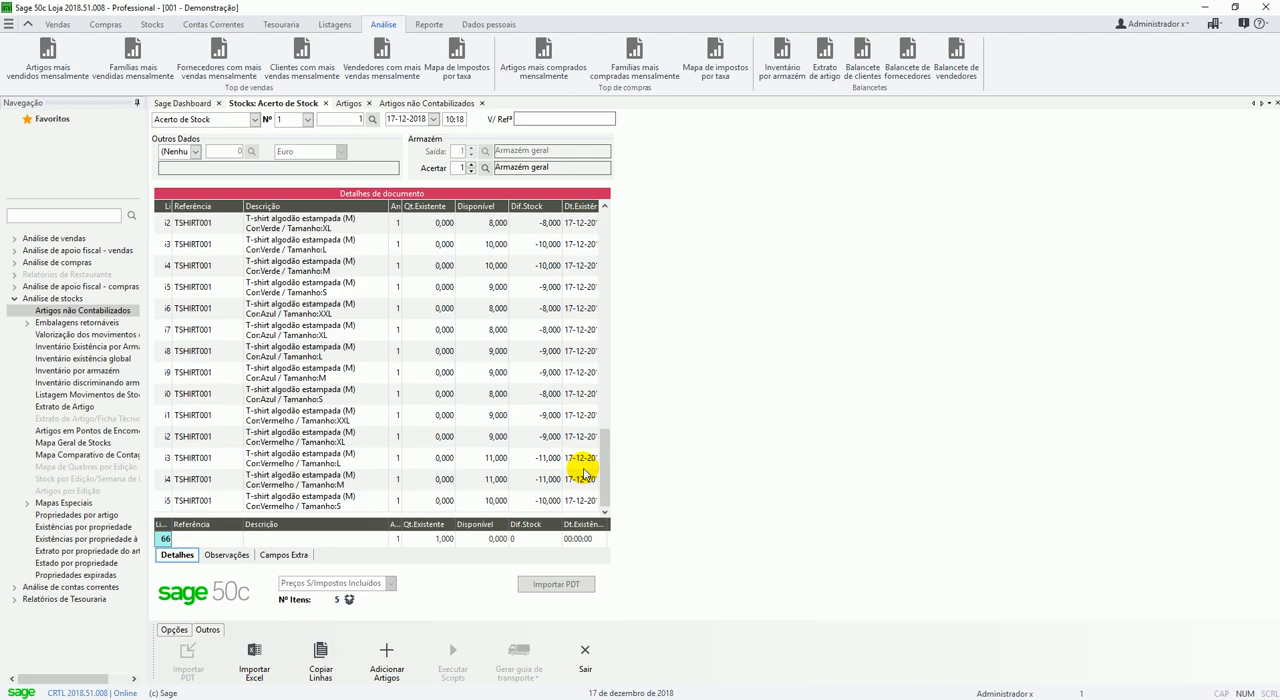
Add a line for article ARROZ002, Arroz Basmati 1Kg, with an existing quantity of 10.
scroll(414, 360, "up", 15)
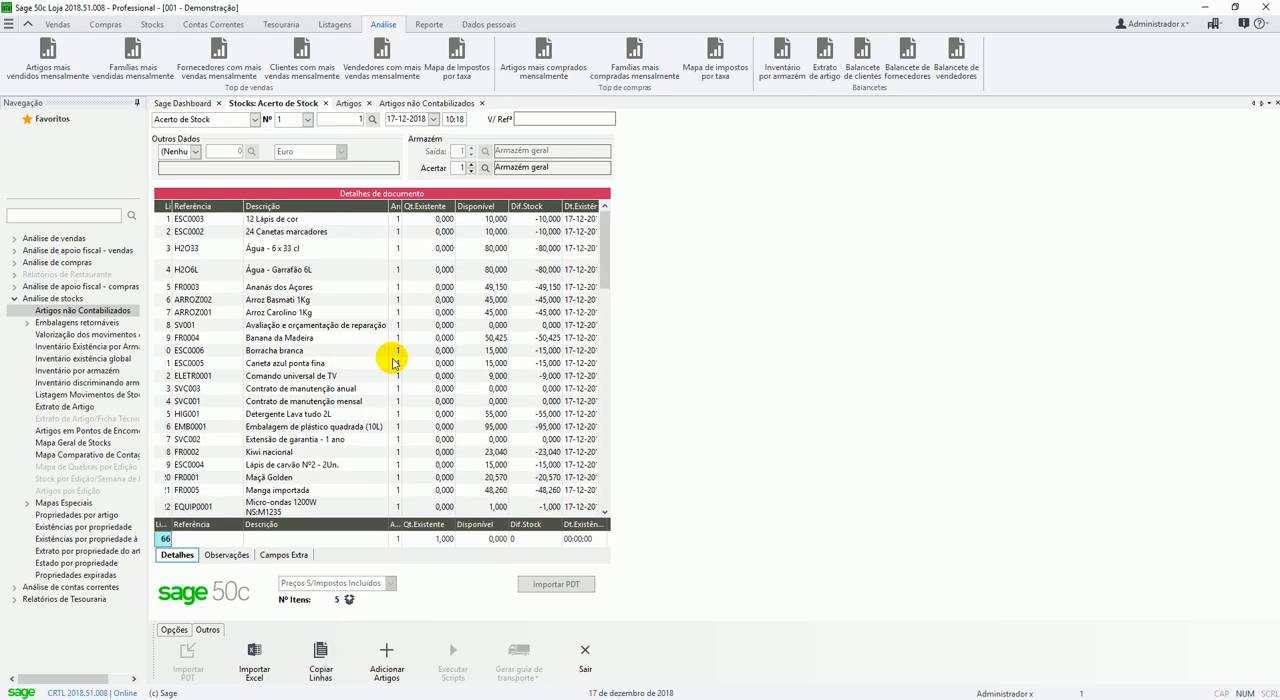
scroll(443, 289, "down", 9)
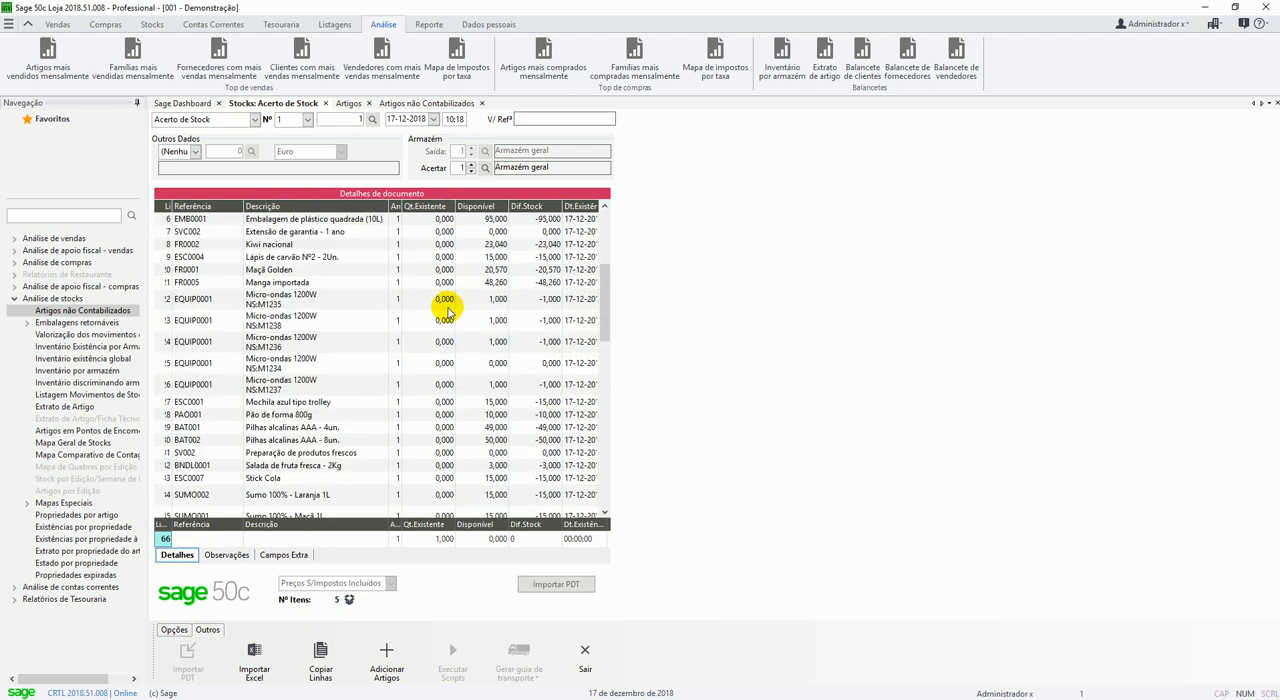
scroll(450, 350, "down", 10)
left_click(208, 538)
key("Return")
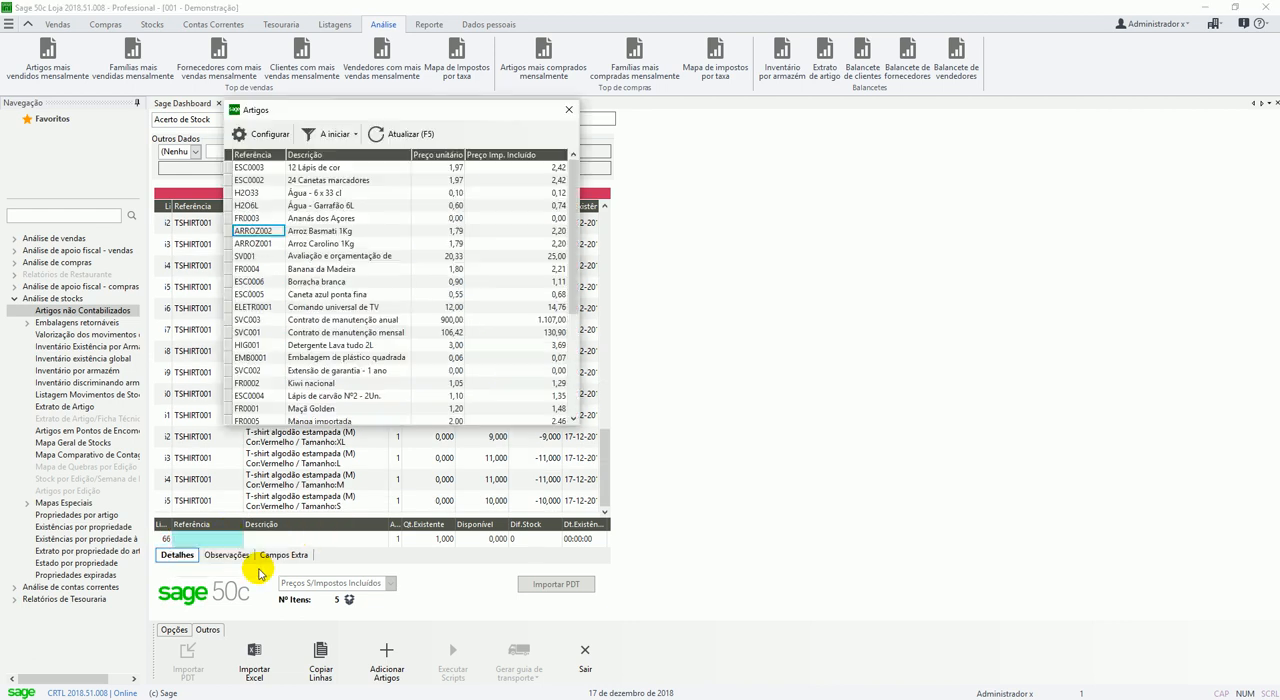
key("Return")
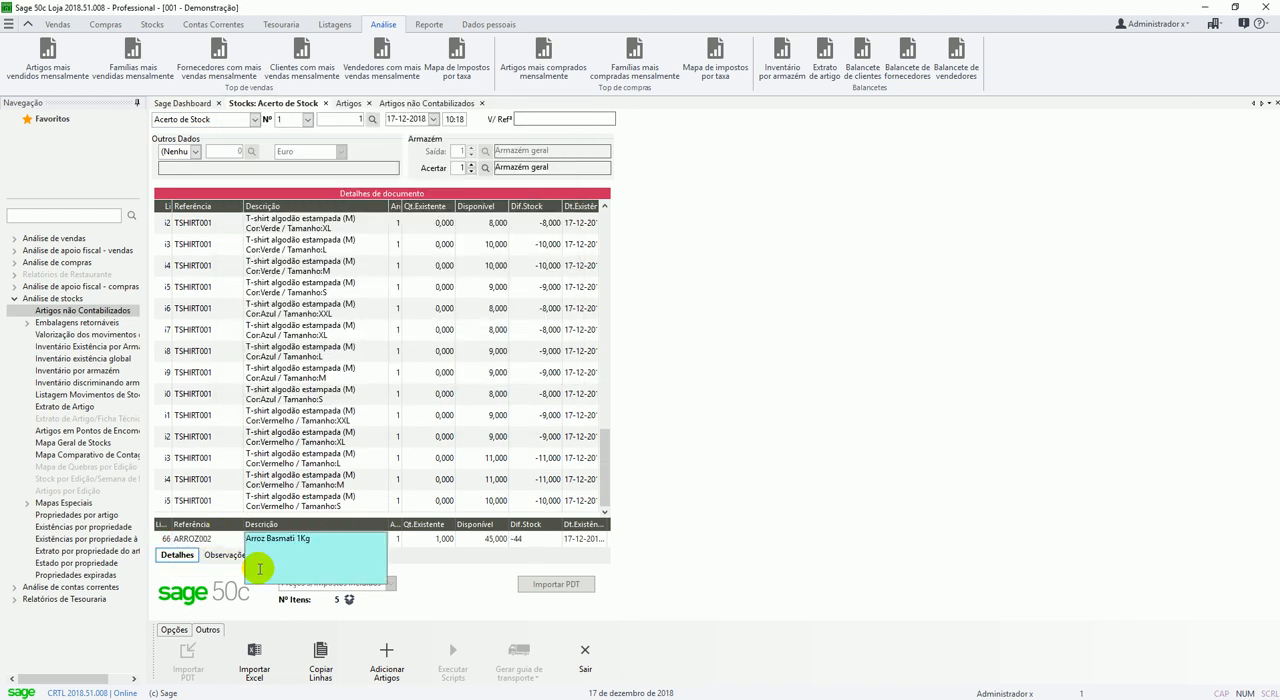
key("Return")
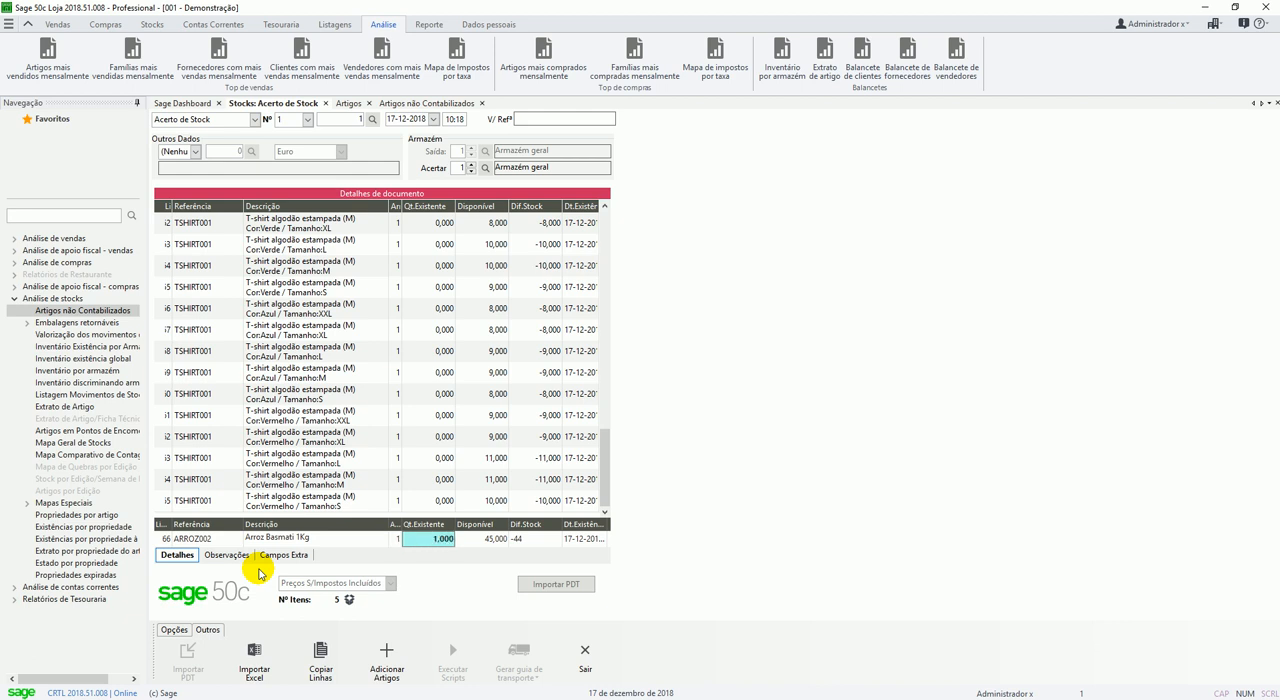
type("10")
key("Return")
Add a line for article ARROZ001, Arroz Carolino 1Kg, with an existing quantity of 20.
key("F4")
key("Return")
key("Down")
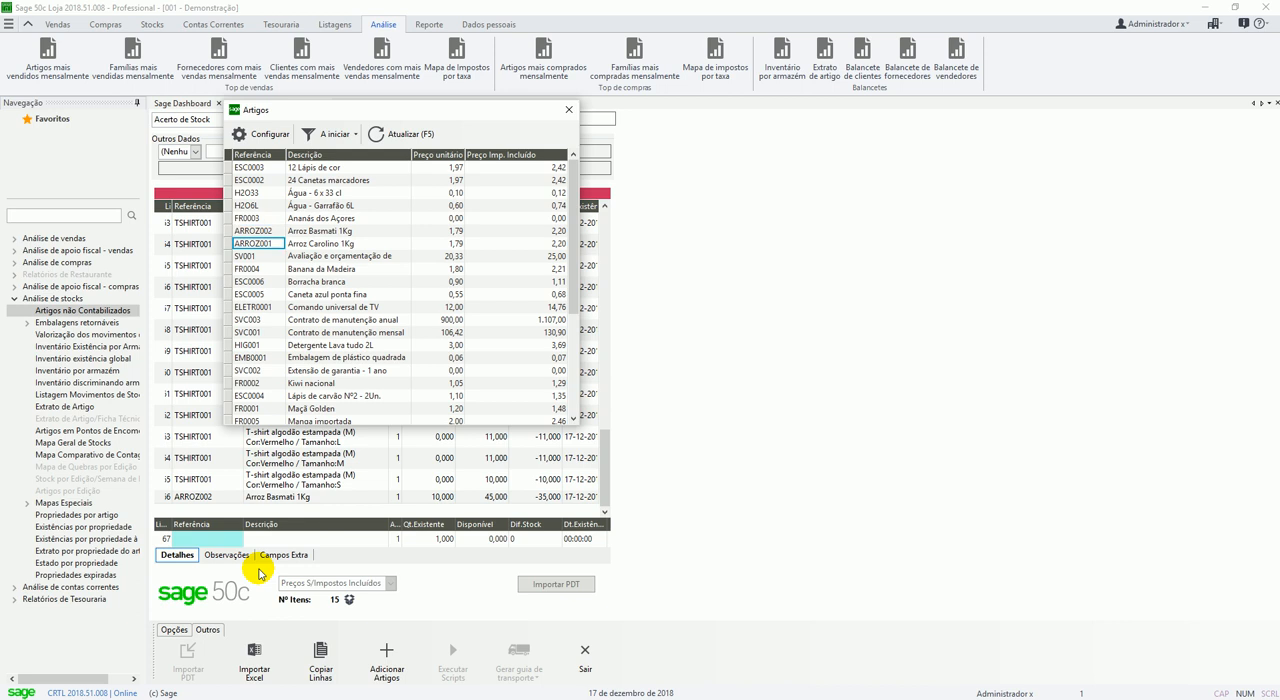
key("Return")
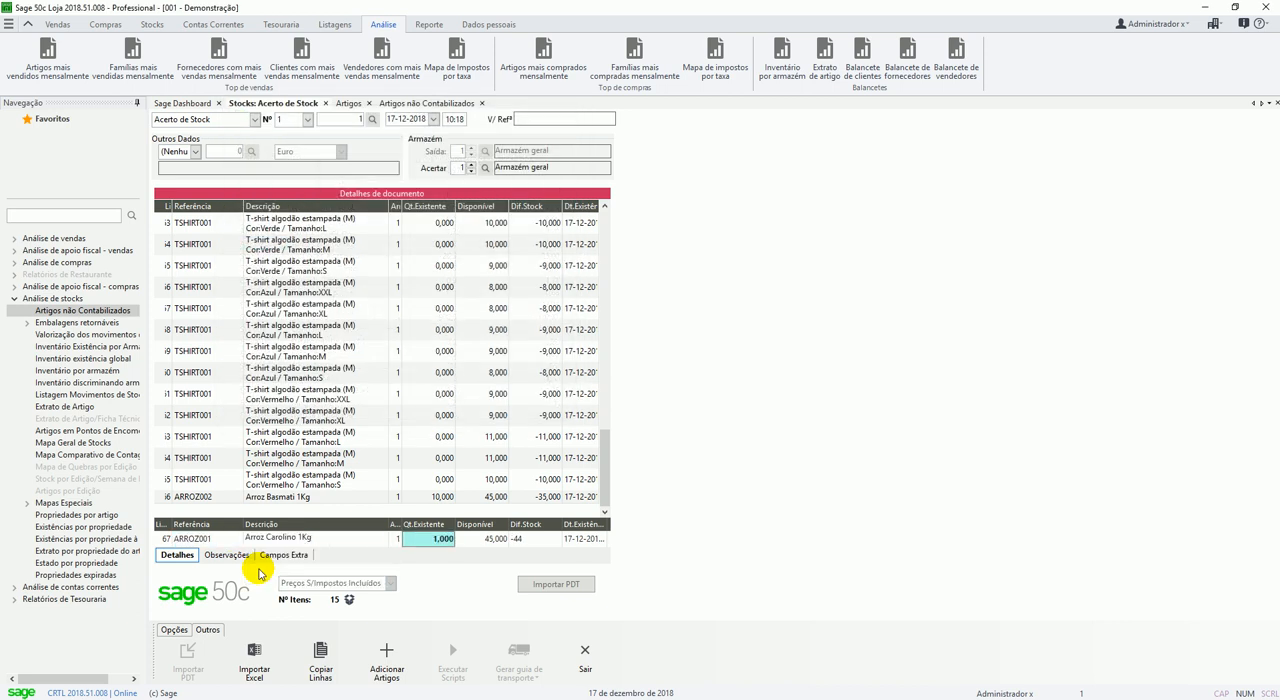
type("20")
key("Return")
Add lines for ELETR0001 Comando universal de TV and BAT001 Pilhas alcalinas AAA - 4un., each with an existing quantity of 30.
key("F4")
key("Return")
key("Down")
key("Down")
key("Down")
key("Down")
key("Down")
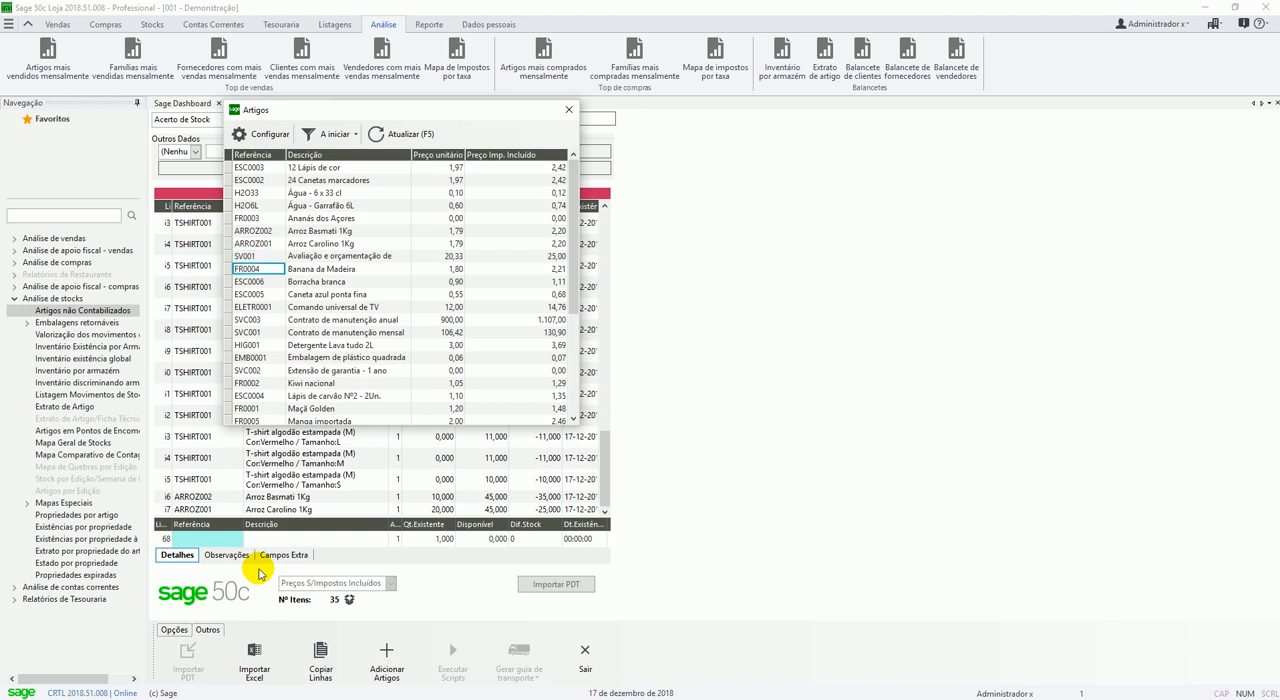
key("Return")
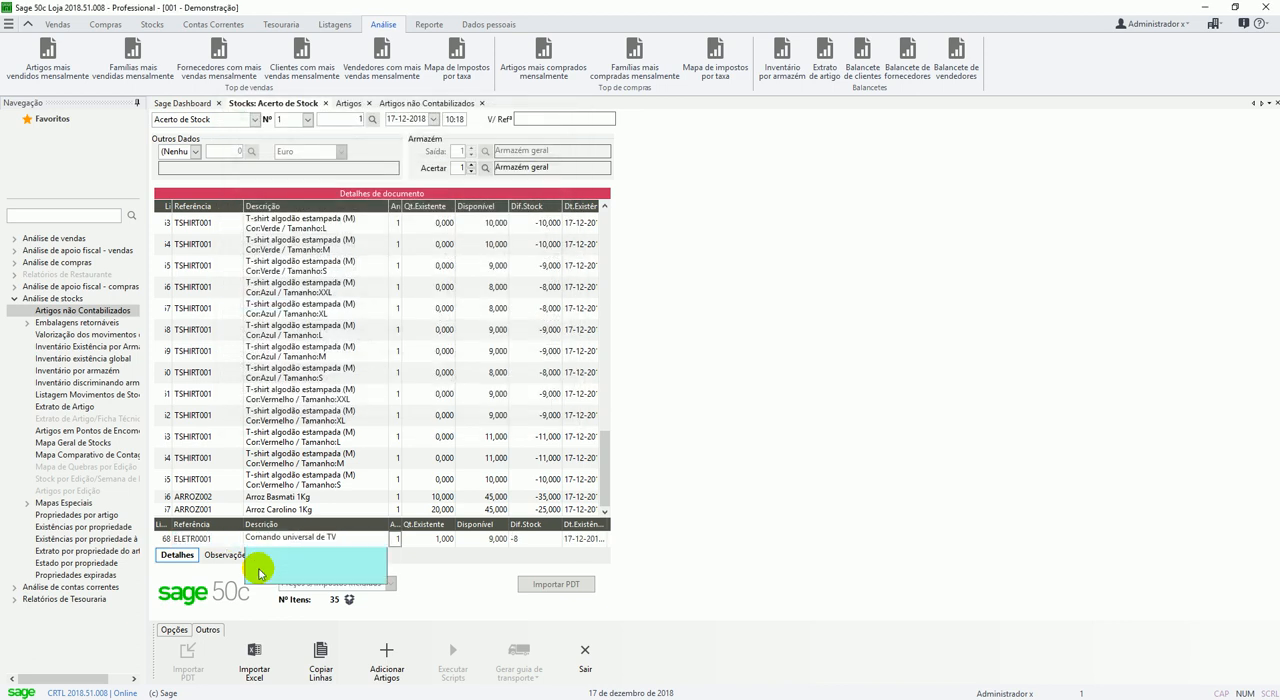
type("30")
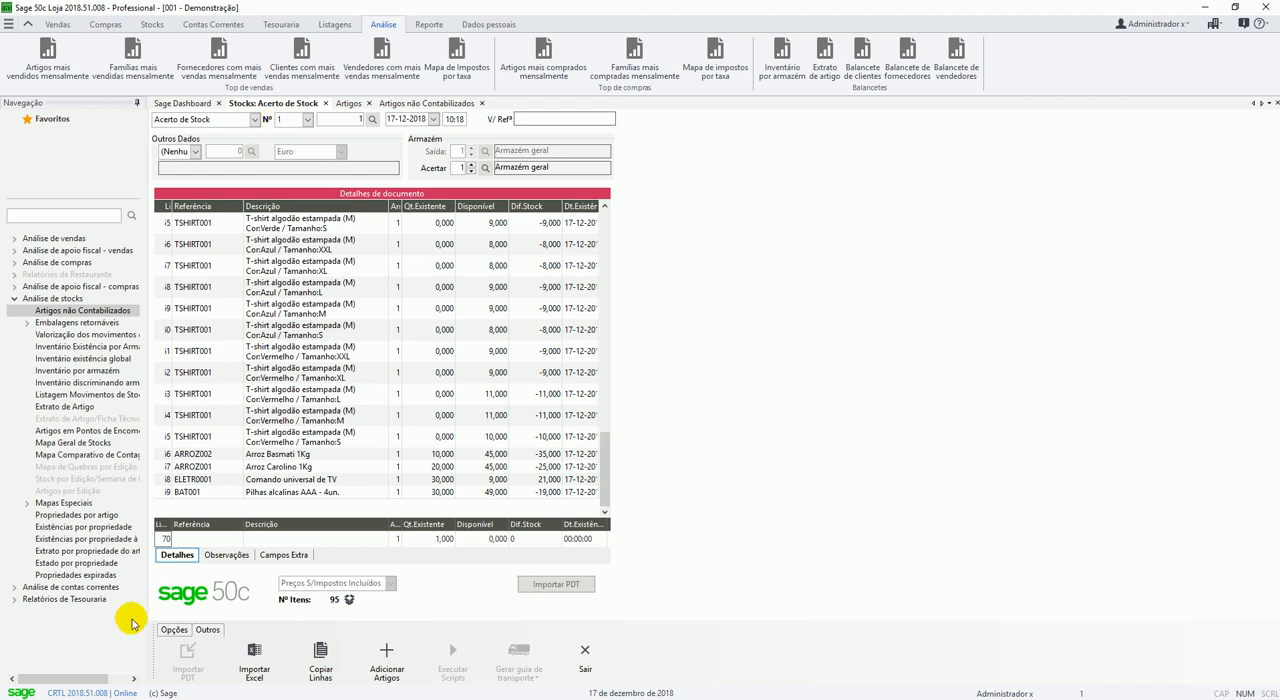
Finalize the stock adjustment document and decline issuing the printed copy.
left_click(174, 631)
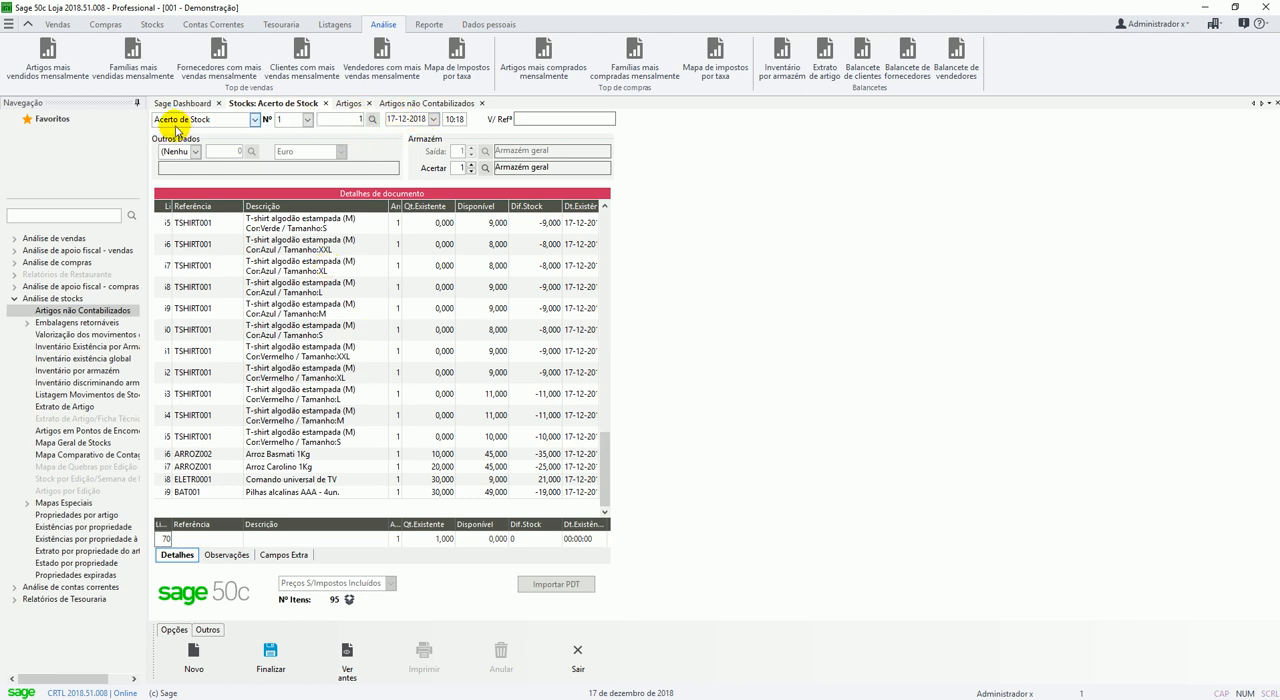
left_click(275, 660)
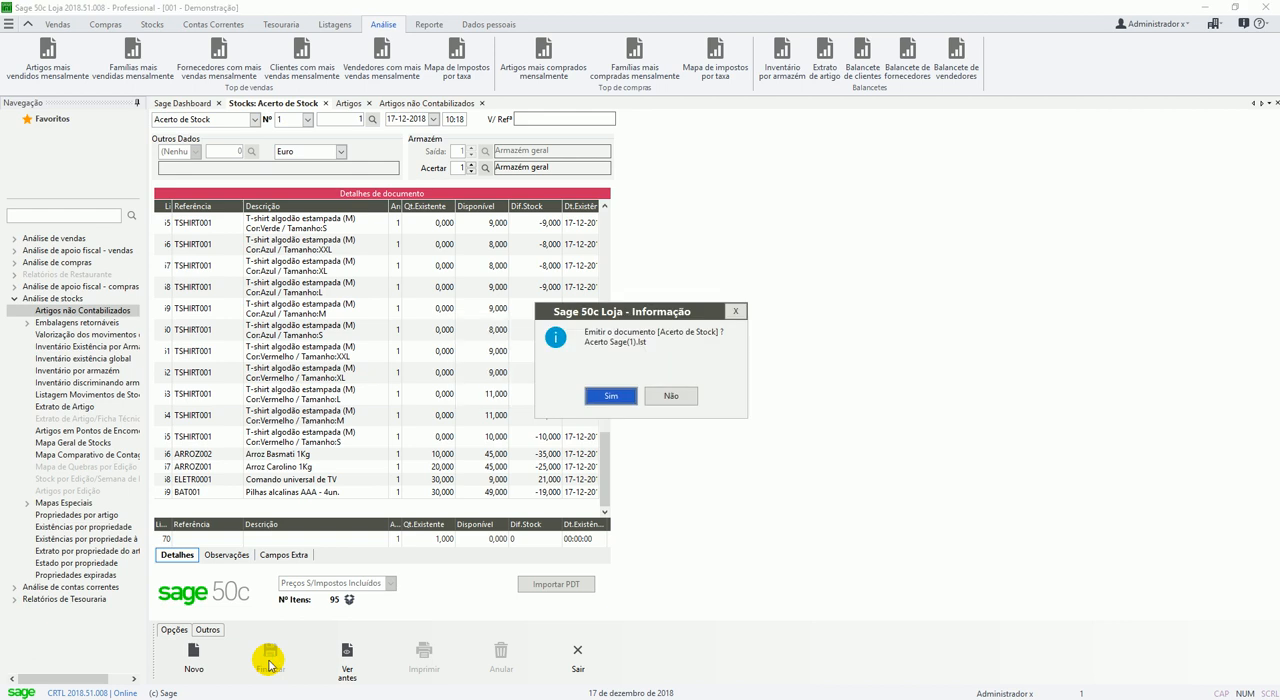
left_click(675, 396)
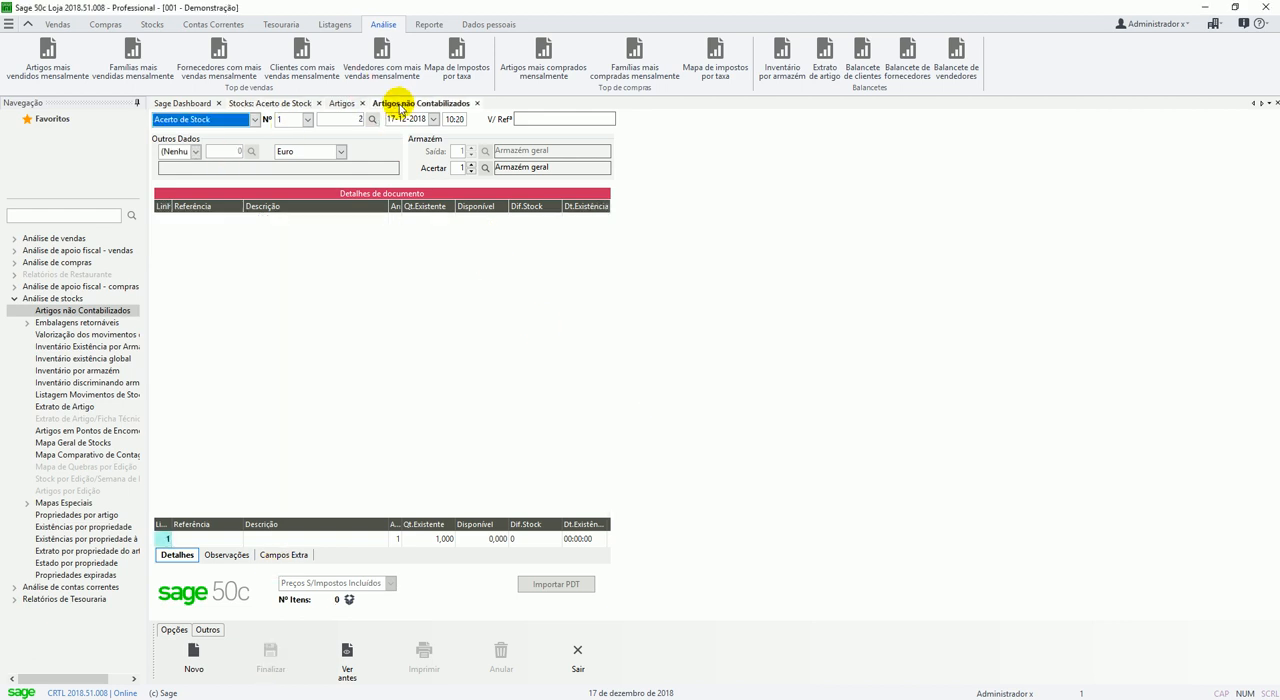
Regenerate the Artigos não Contabilizados report for Armazém geral on 17-dez-2018 and check which articles remain listed.
left_click(399, 104)
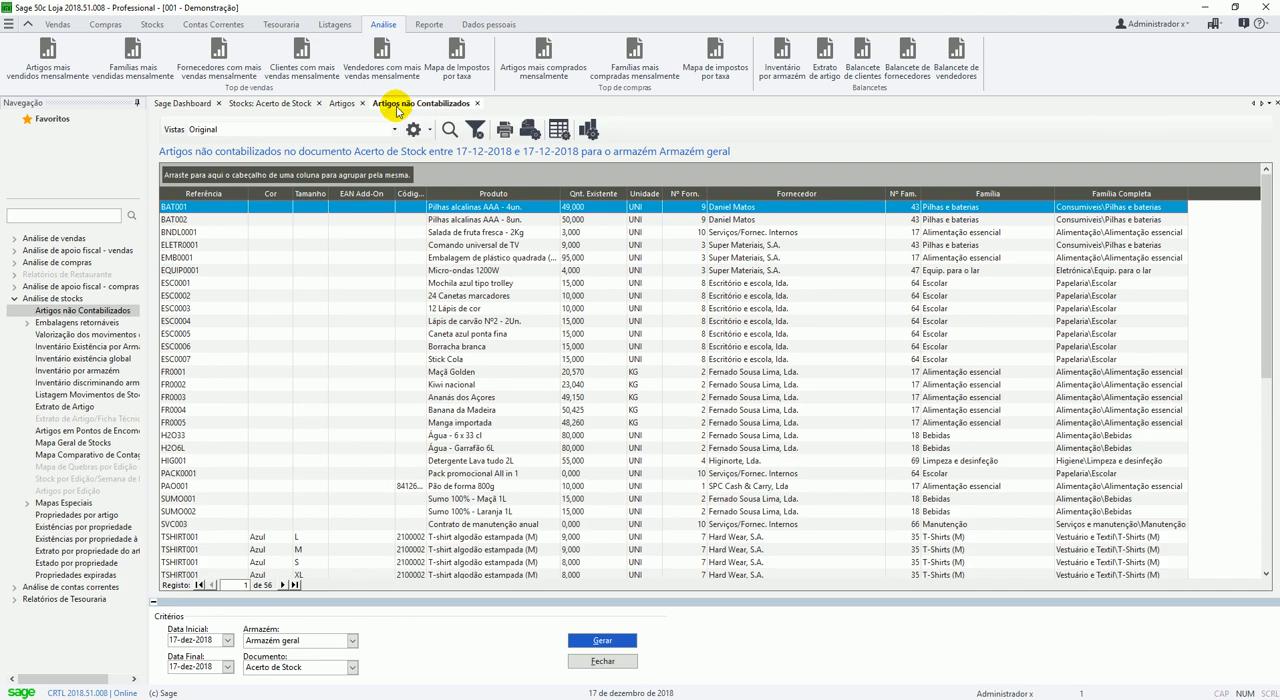
left_click(596, 640)
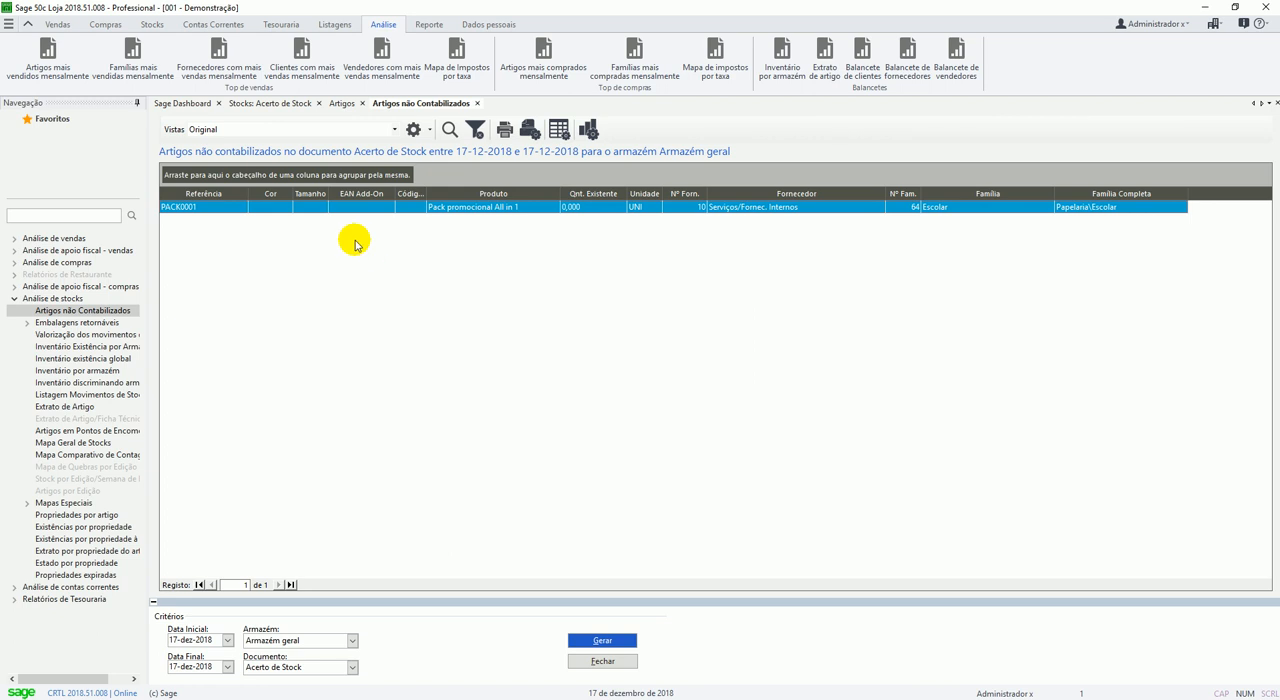
left_click(190, 208)
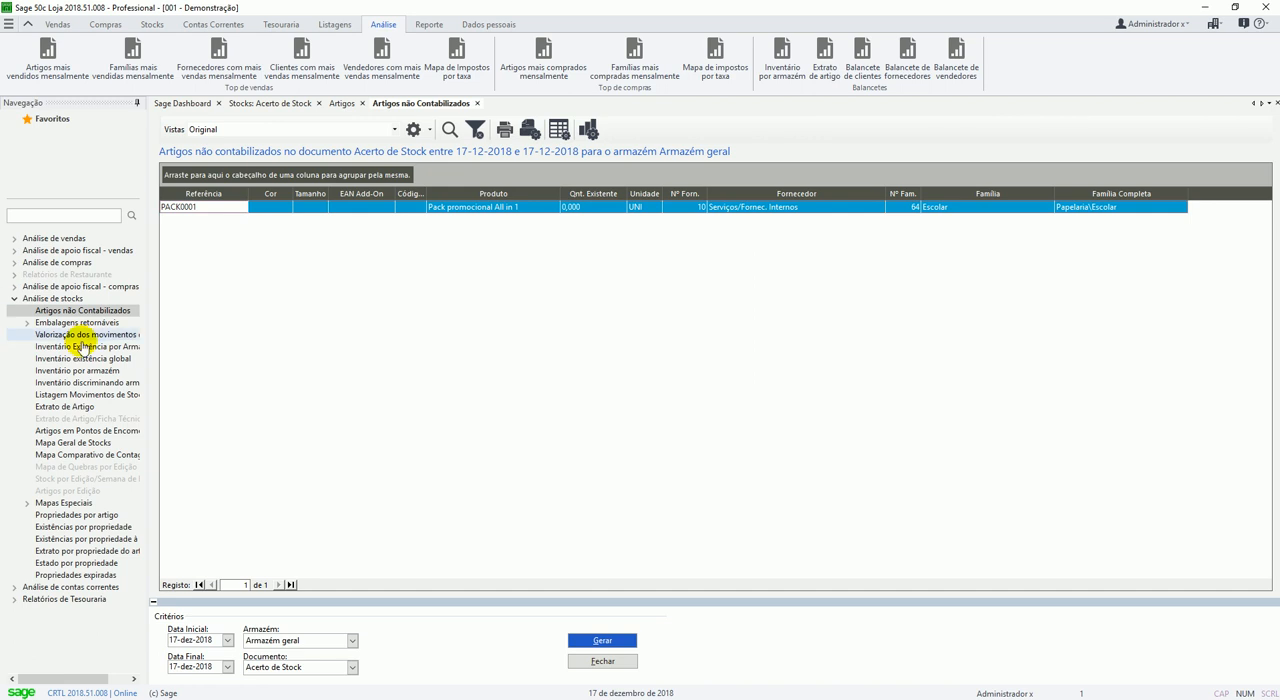
Generate the Inventário por armazém report dated 31-dez-2018 with the average cost price calculated at that date, and review its columns.
left_click(65, 372)
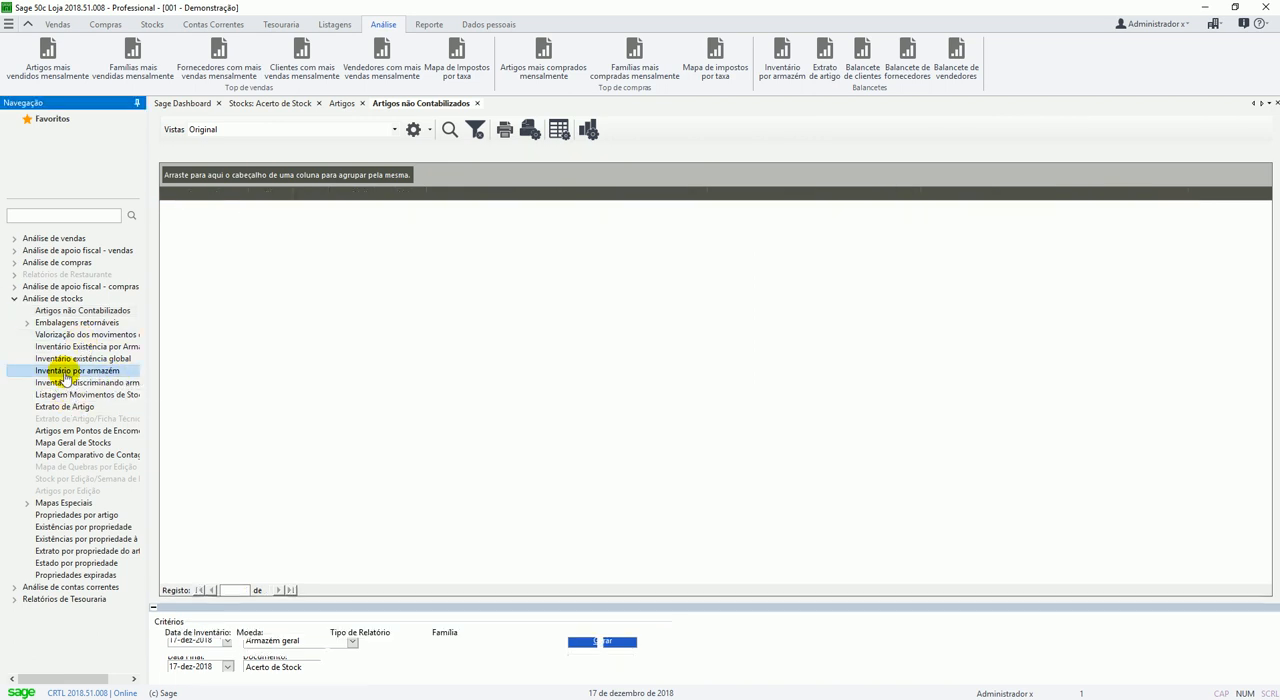
left_click(178, 645)
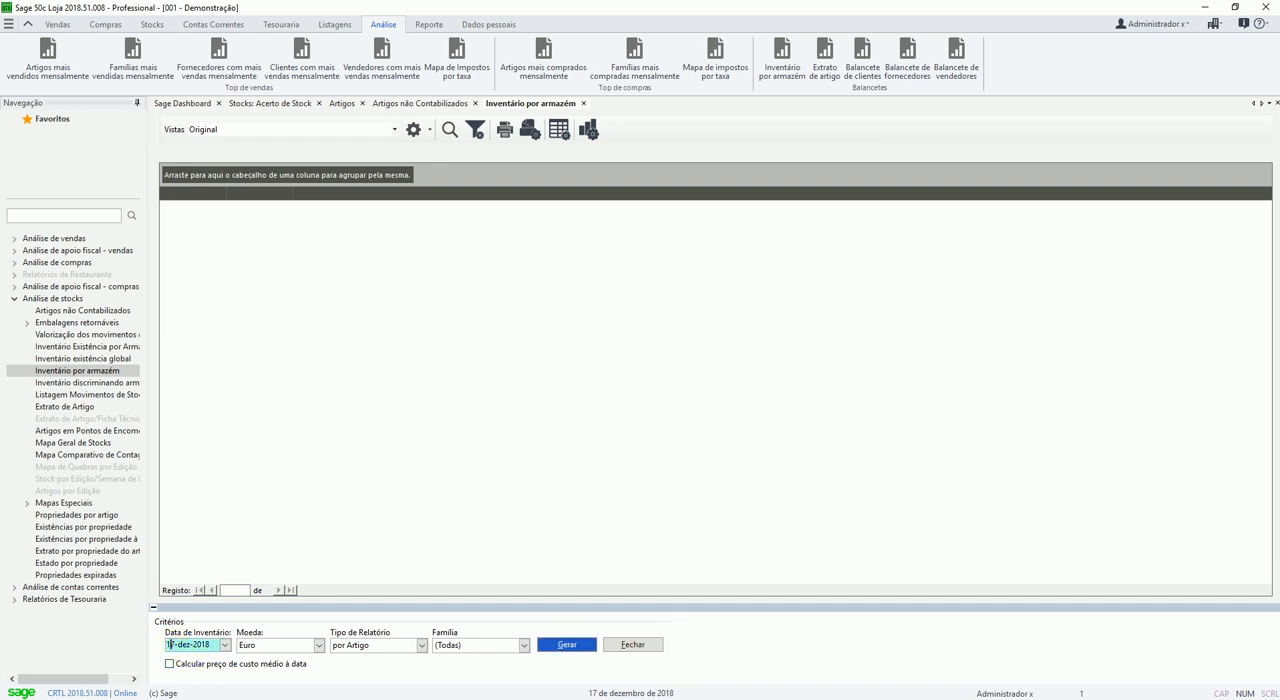
type("31")
left_click(212, 665)
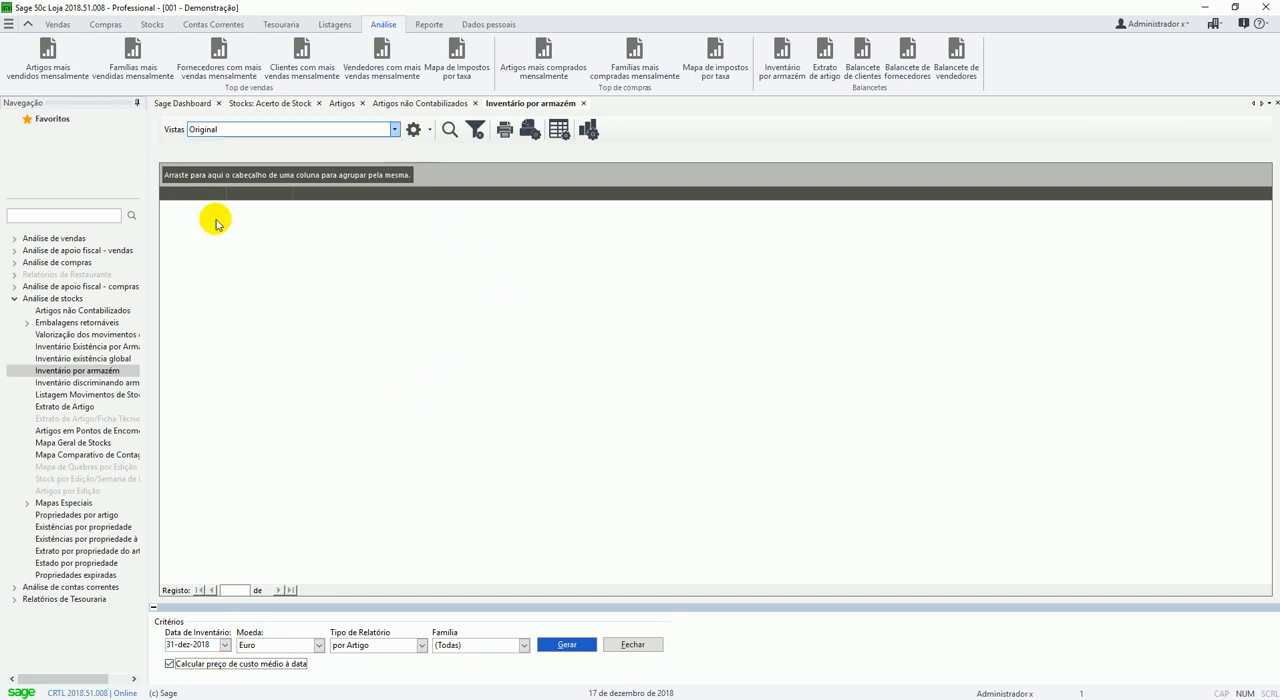
left_click(560, 644)
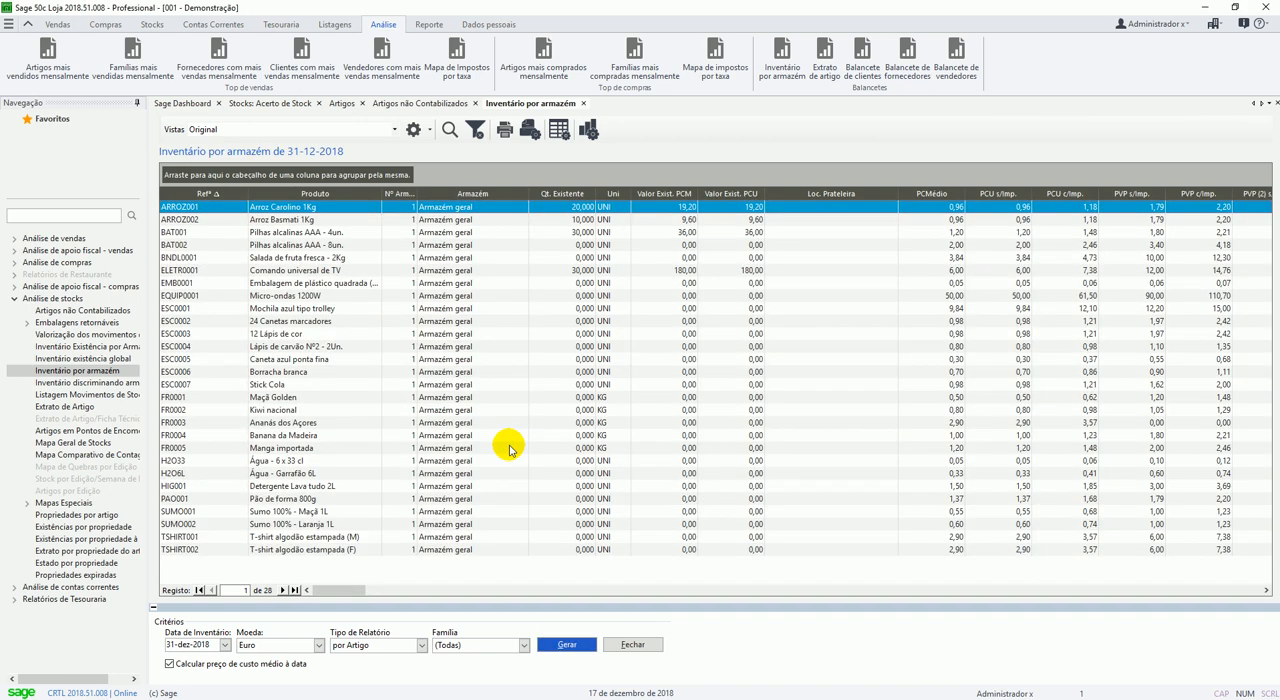
scroll(412, 418, "right", 3)
scroll(412, 418, "left", 3)
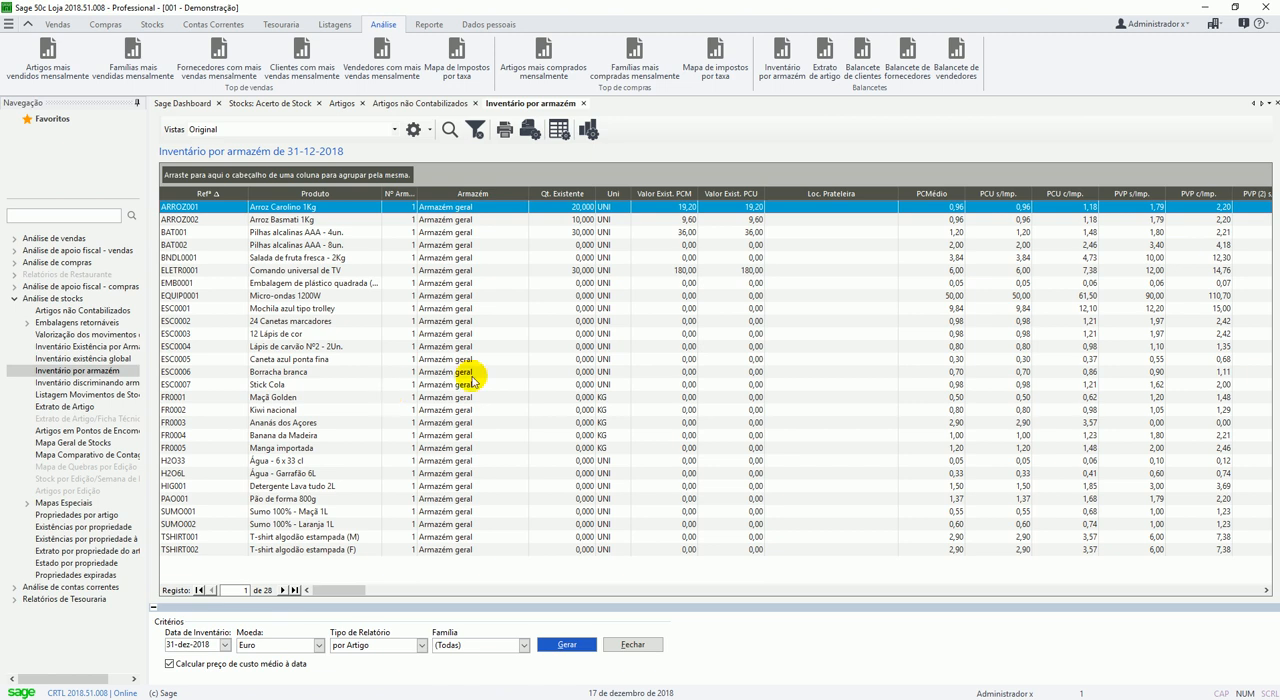
Close the warehouse inventory report and save it as an Inventário document in series 1.
left_click(634, 645)
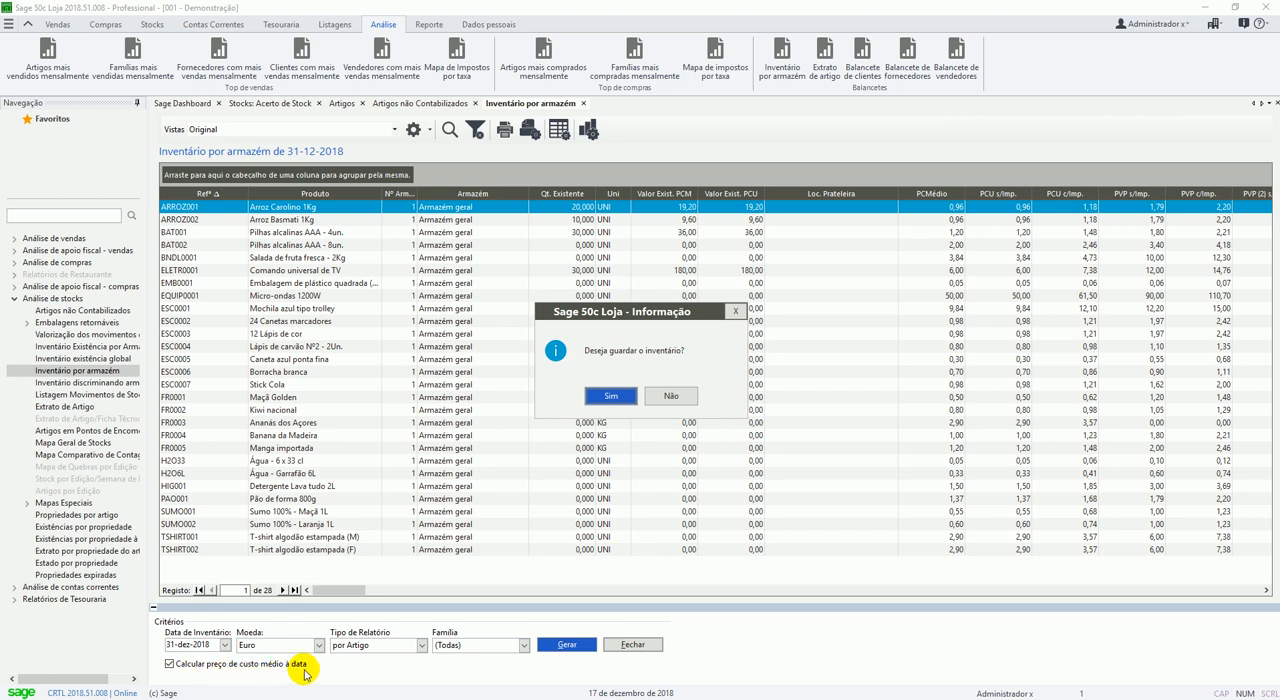
left_click_drag(671, 319, 617, 288)
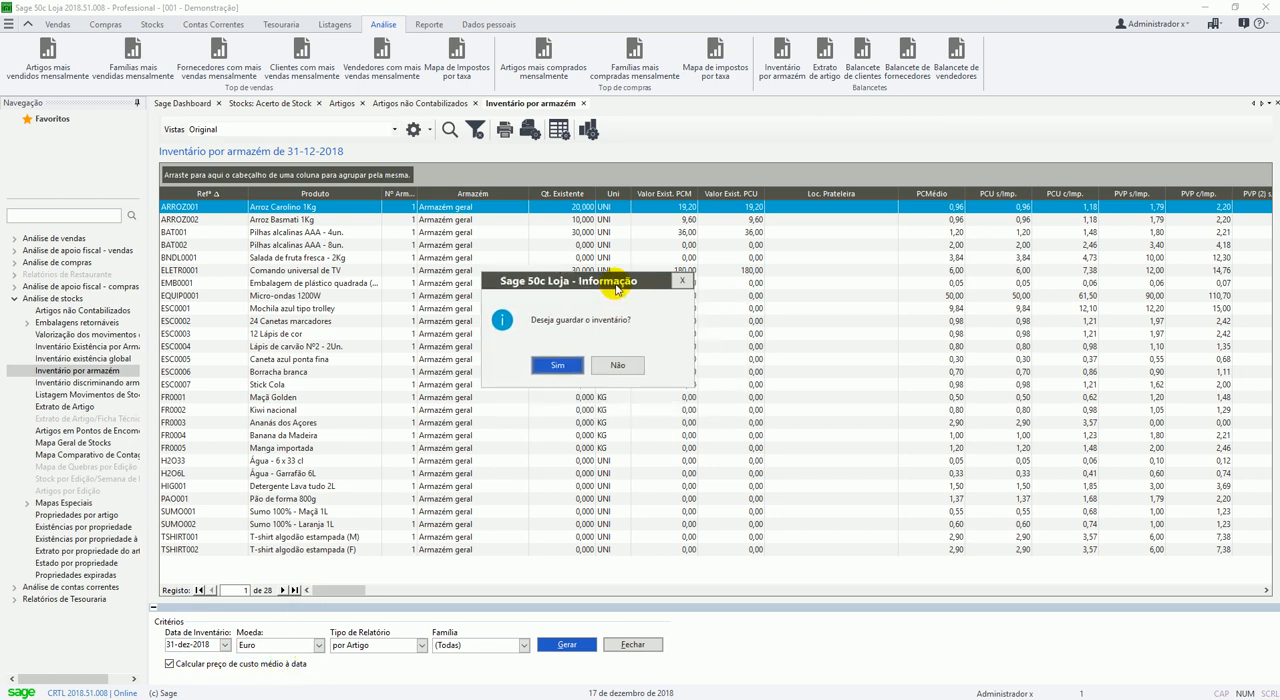
left_click(557, 366)
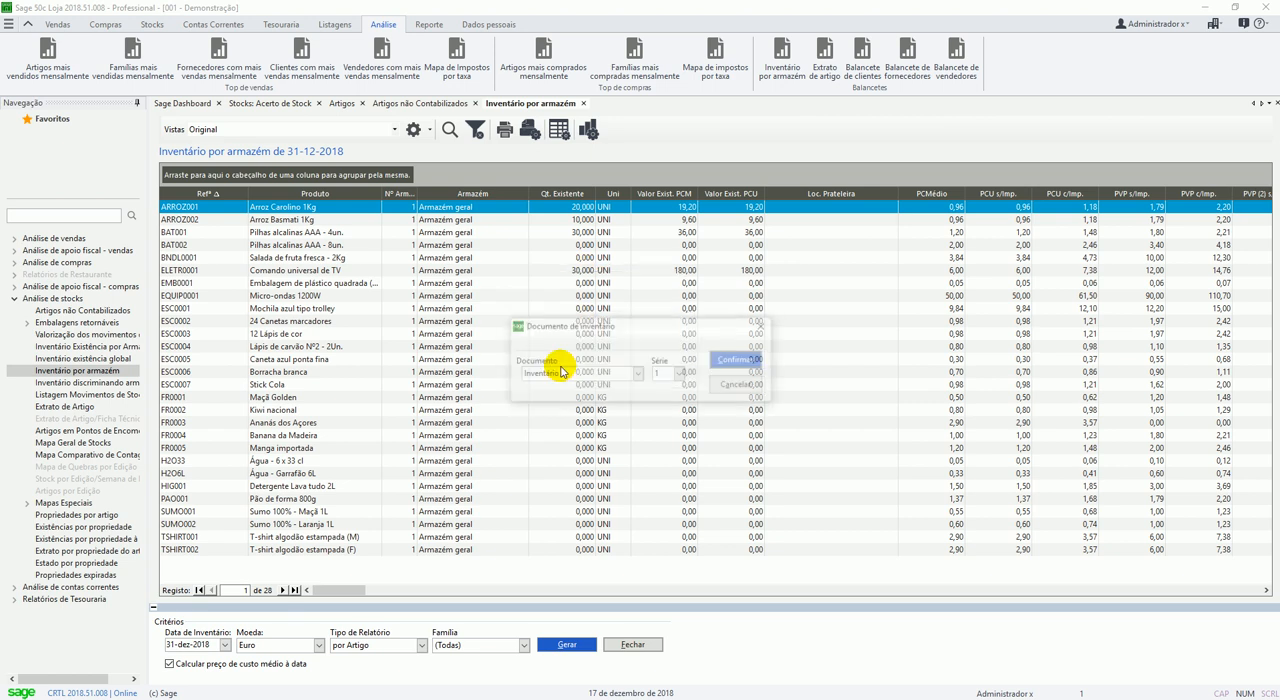
left_click_drag(612, 325, 520, 291)
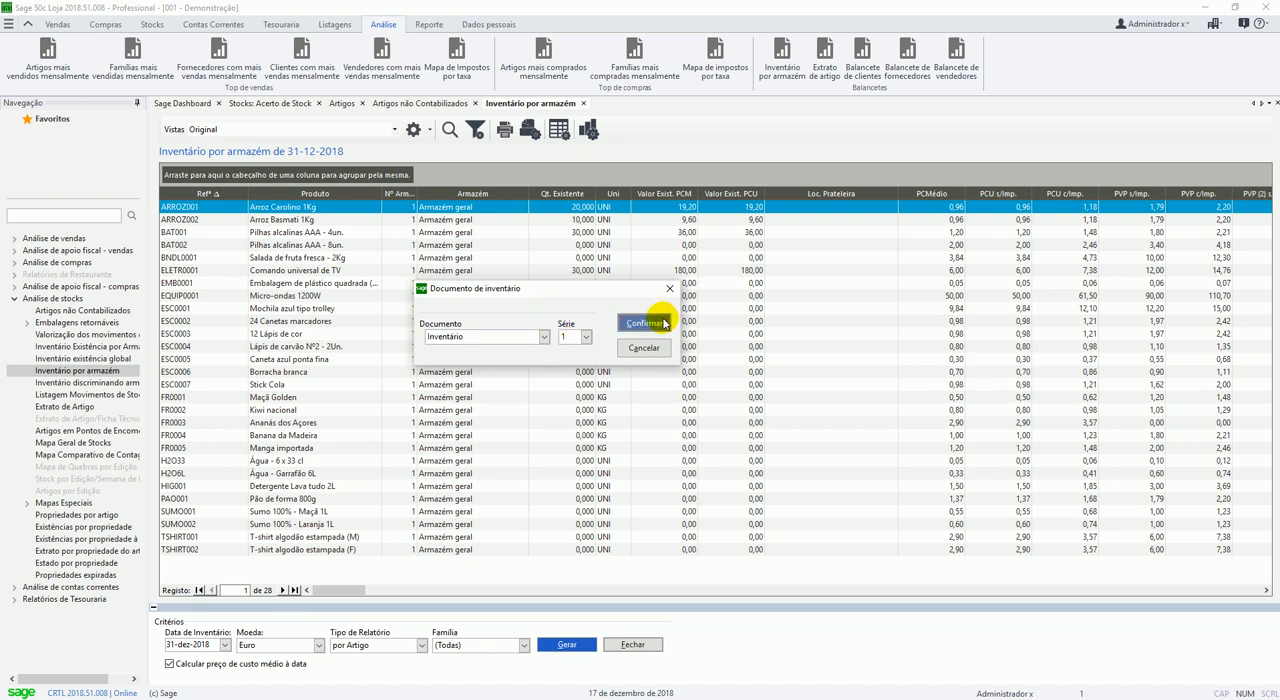
left_click(664, 323)
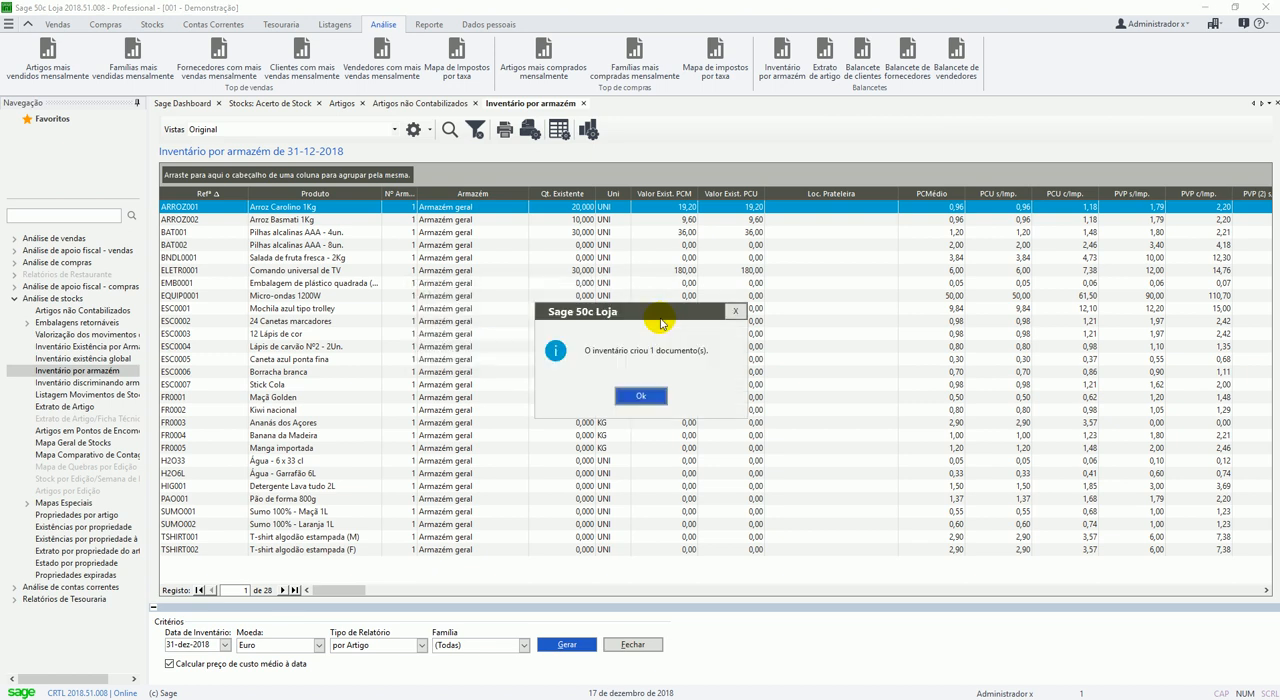
left_click_drag(628, 318, 786, 307)
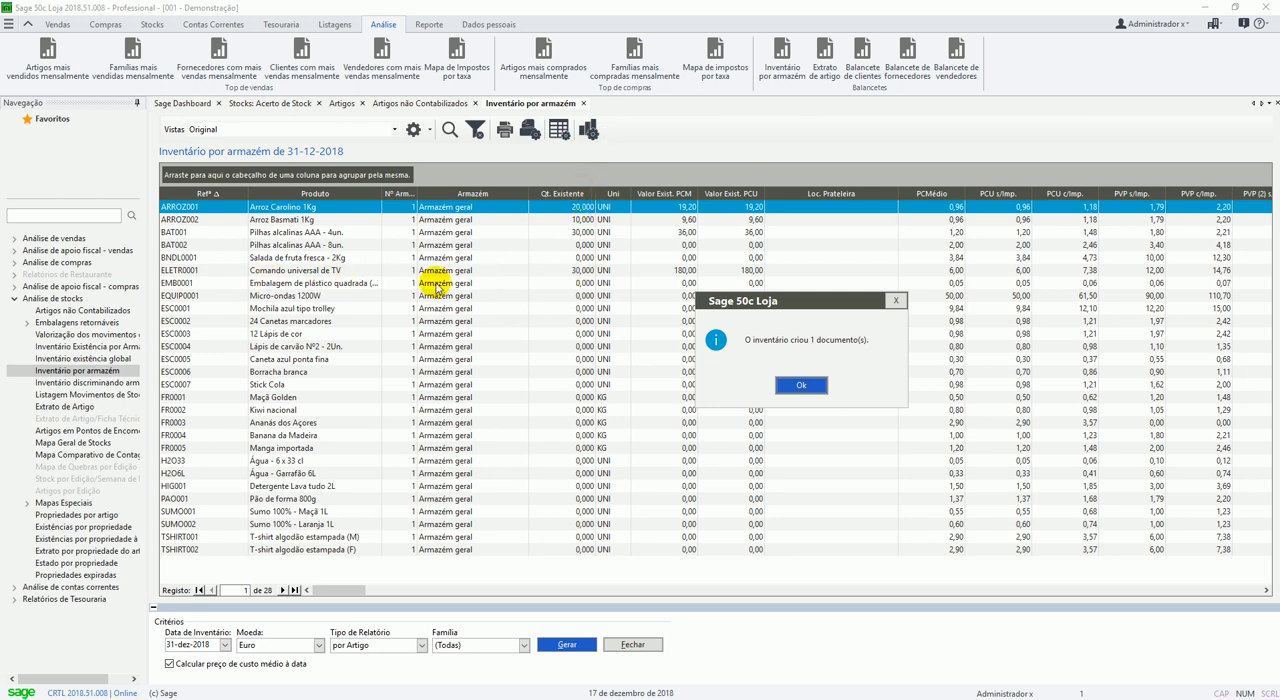
left_click(800, 385)
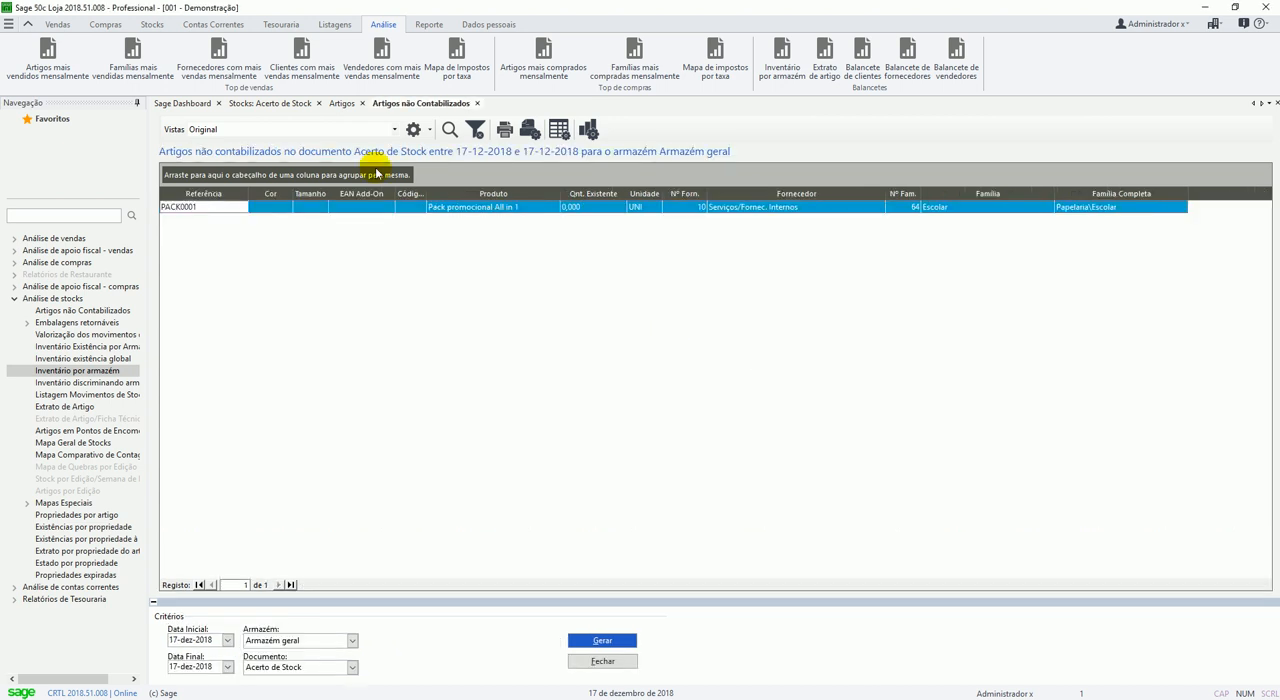
Open Inventário document number 1 among the stock documents, review its lines, and return to a blank document.
left_click(288, 103)
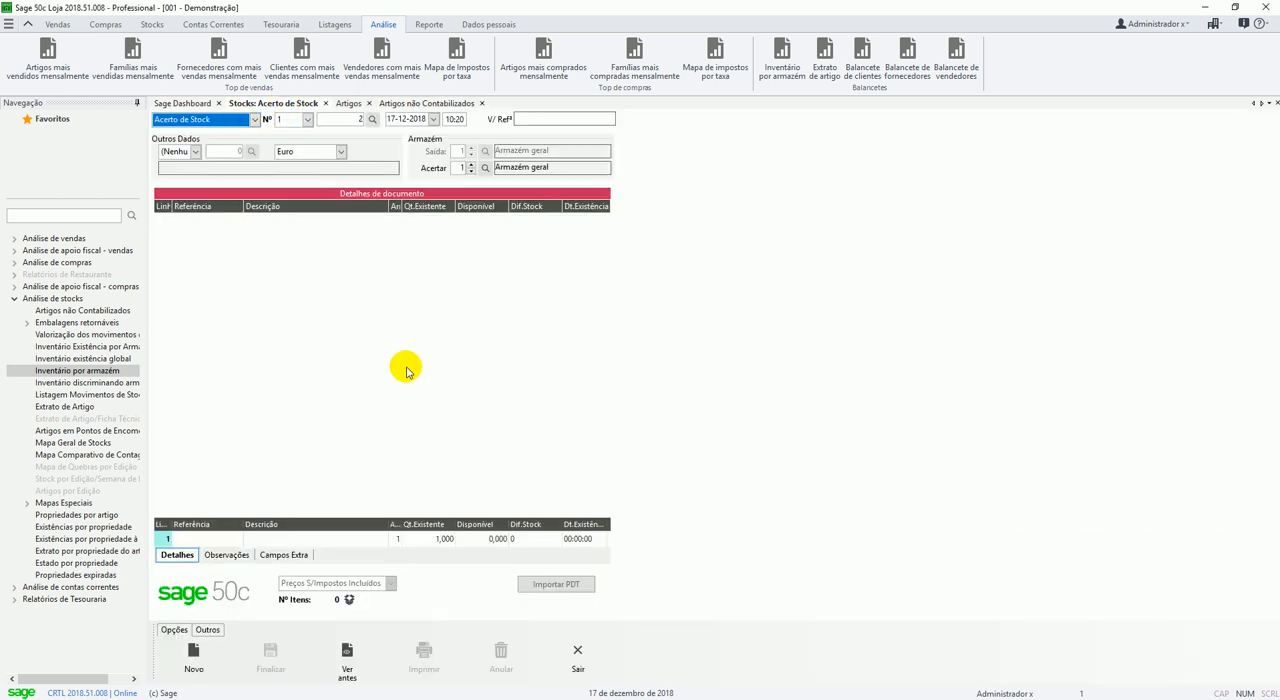
key("Down")
key("Tab")
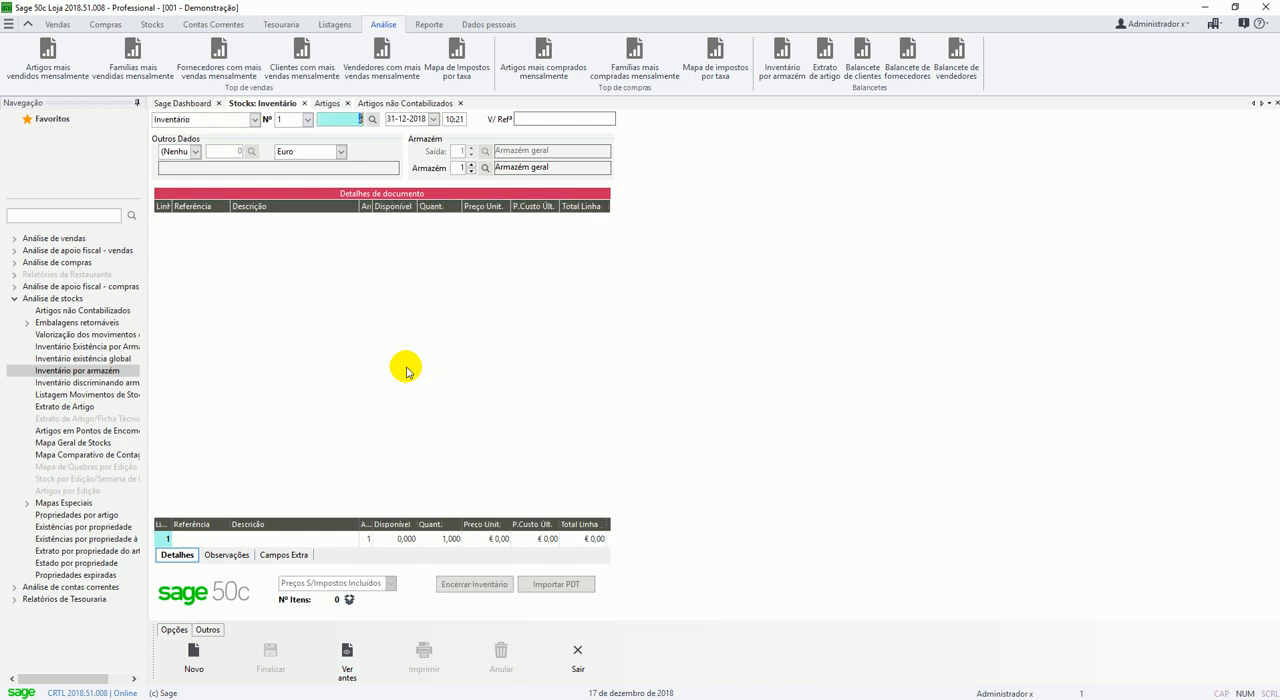
key("Tab")
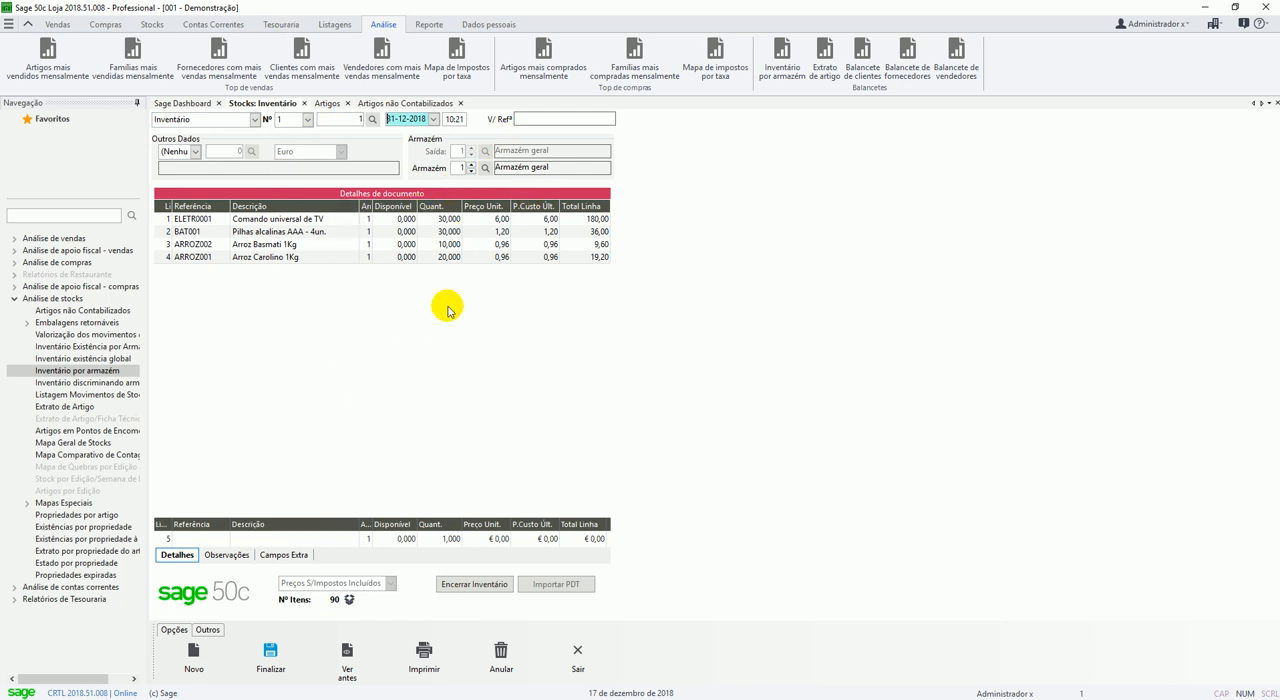
left_click(185, 658)
left_click(600, 397)
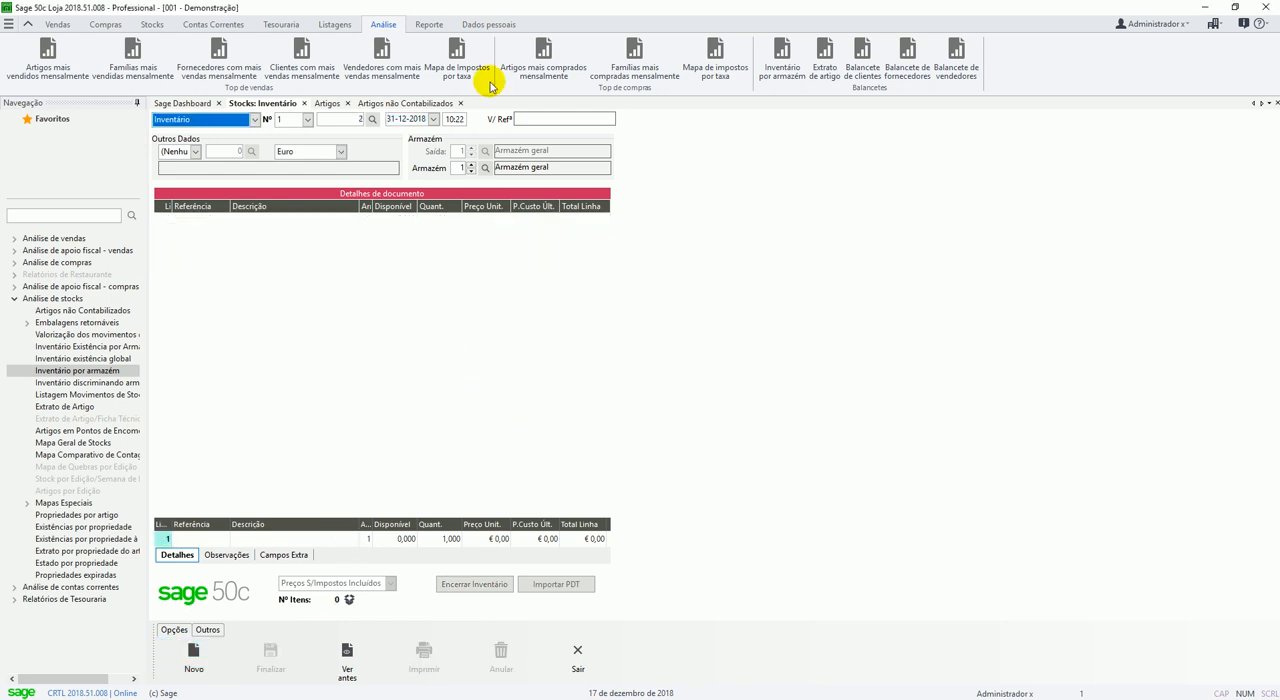
Export the 2018 annual inventory file in AT format, version 1.02, to the Sage 50c Loja documents folder.
left_click(429, 24)
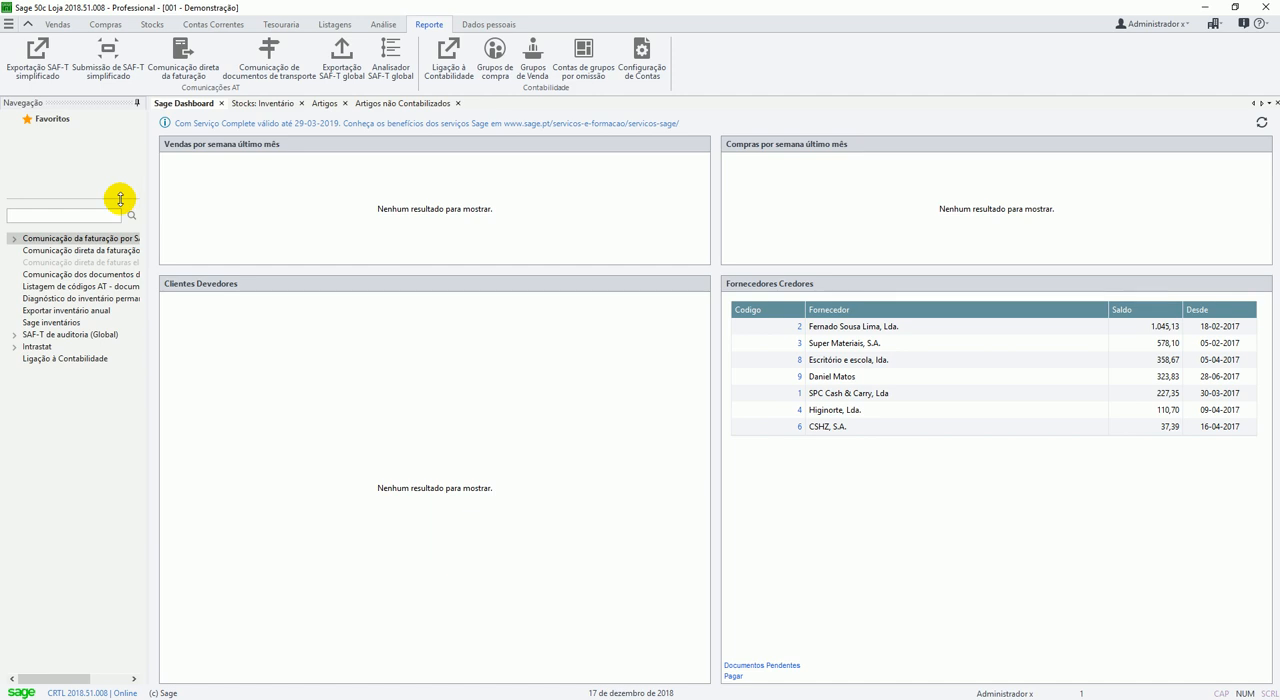
left_click(68, 312)
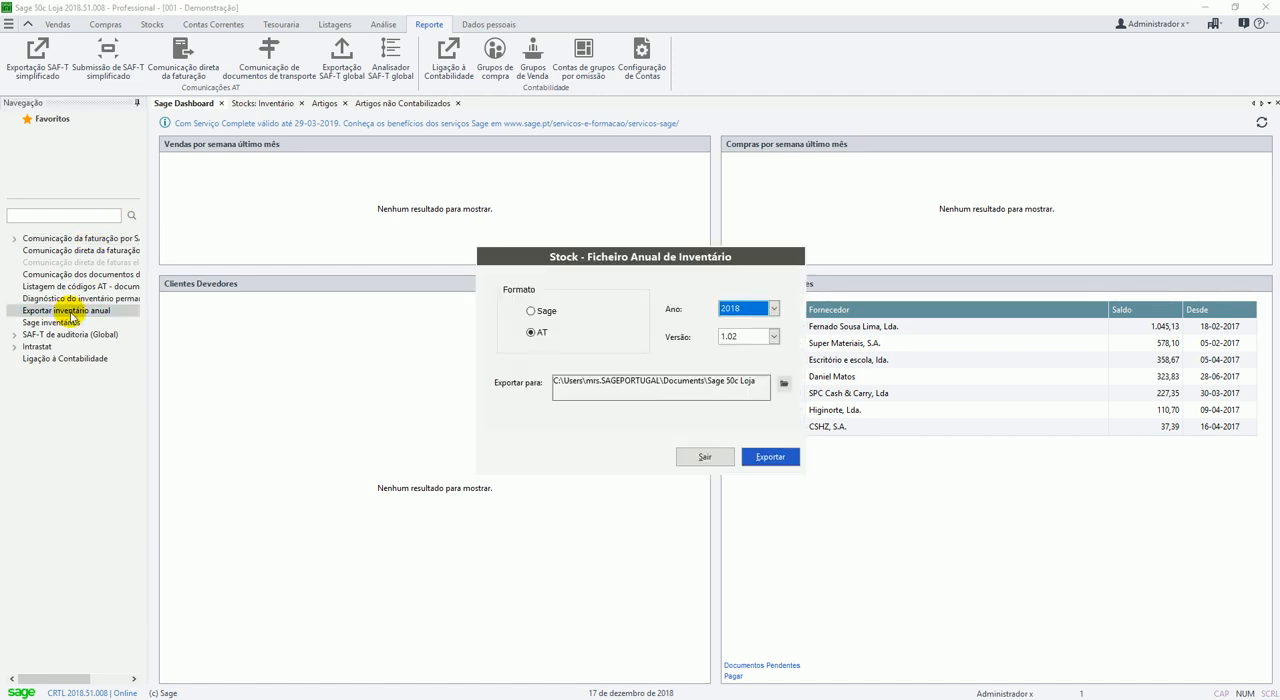
left_click_drag(607, 256, 532, 197)
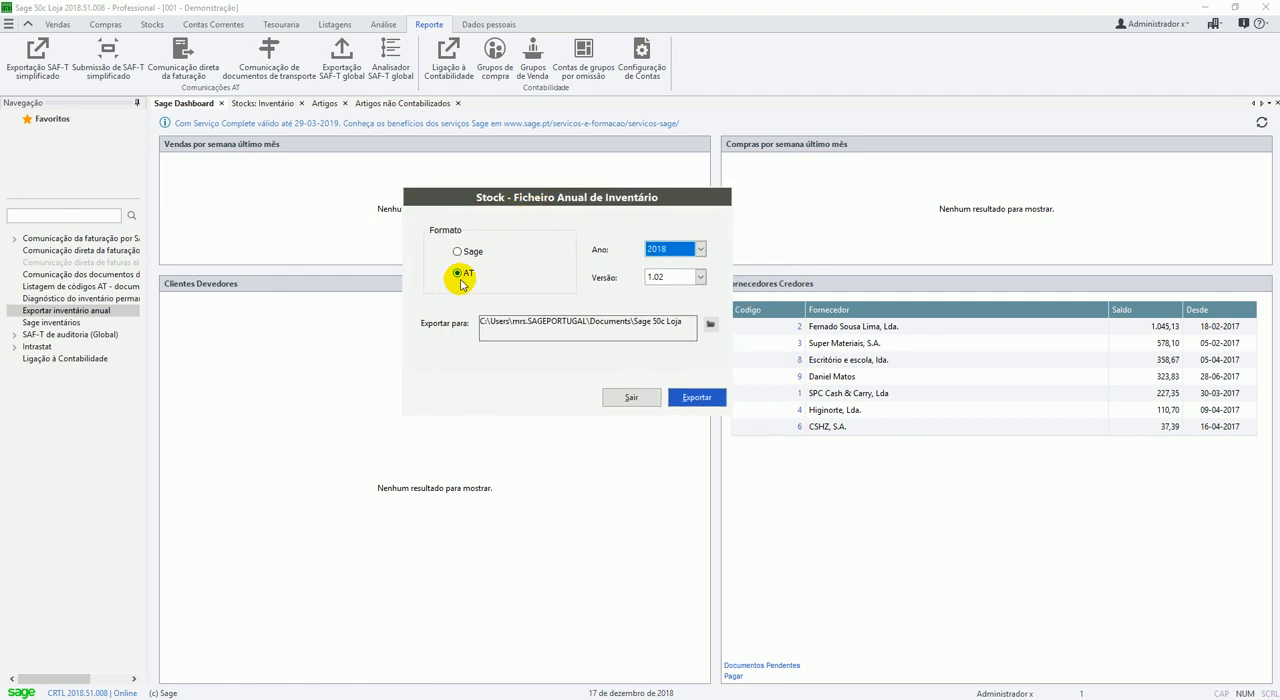
left_click(686, 277)
left_click(668, 289)
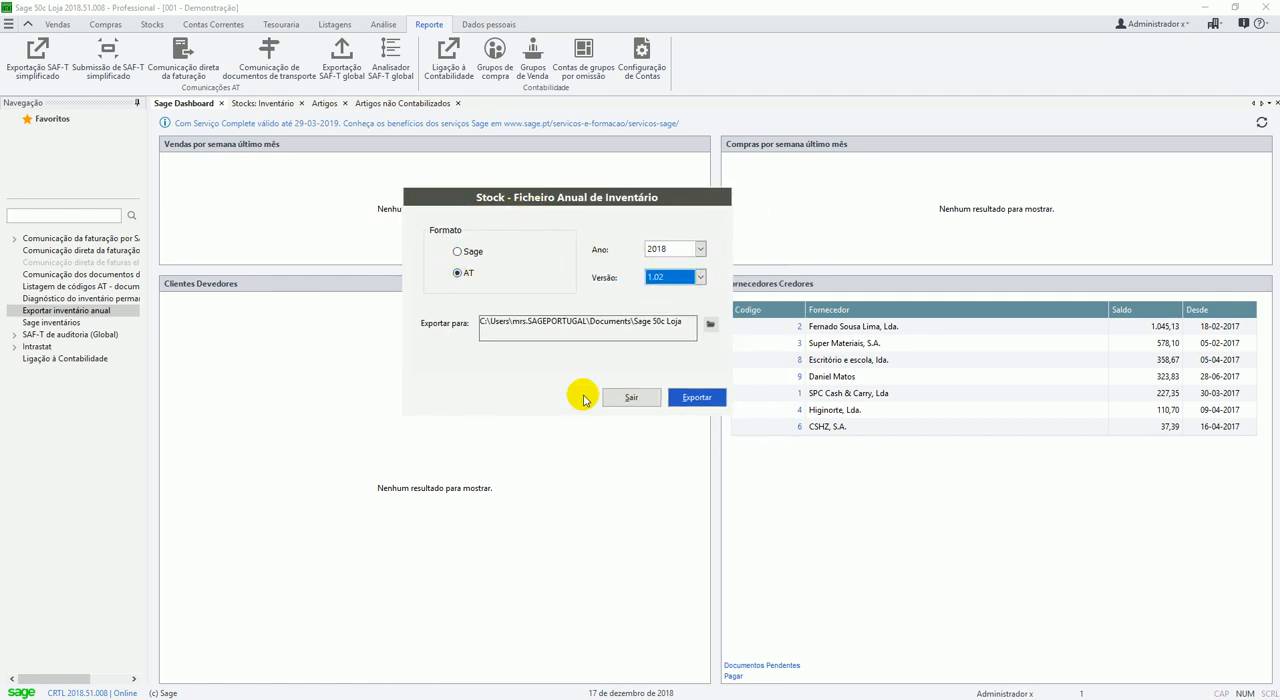
left_click(698, 397)
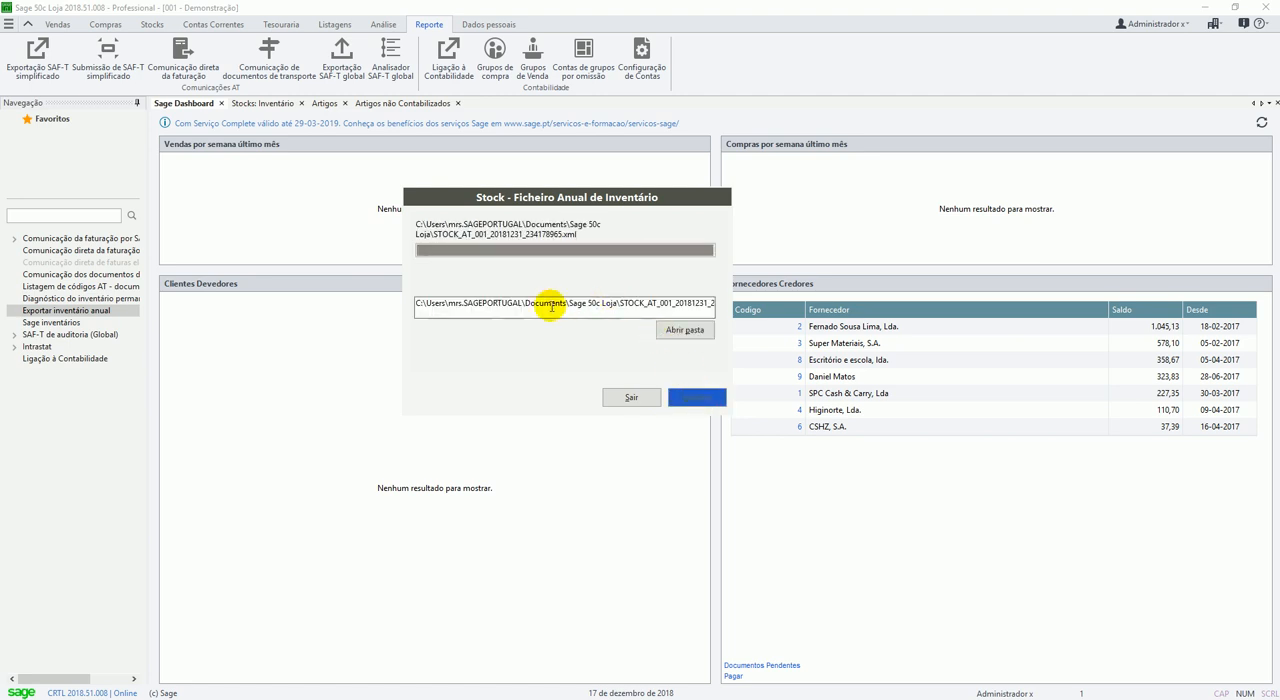
Examine the name and path of the exported XML file and close the annual inventory export.
left_click_drag(578, 304, 779, 303)
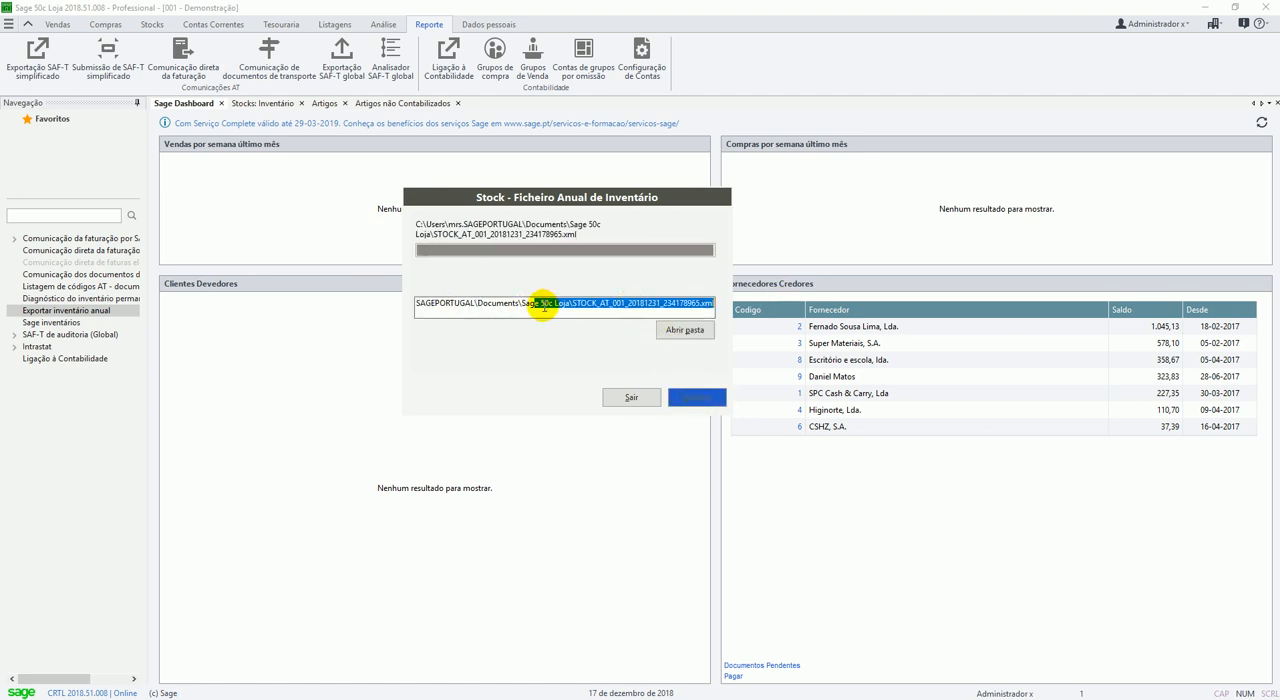
left_click(533, 305)
left_click_drag(573, 304, 767, 302)
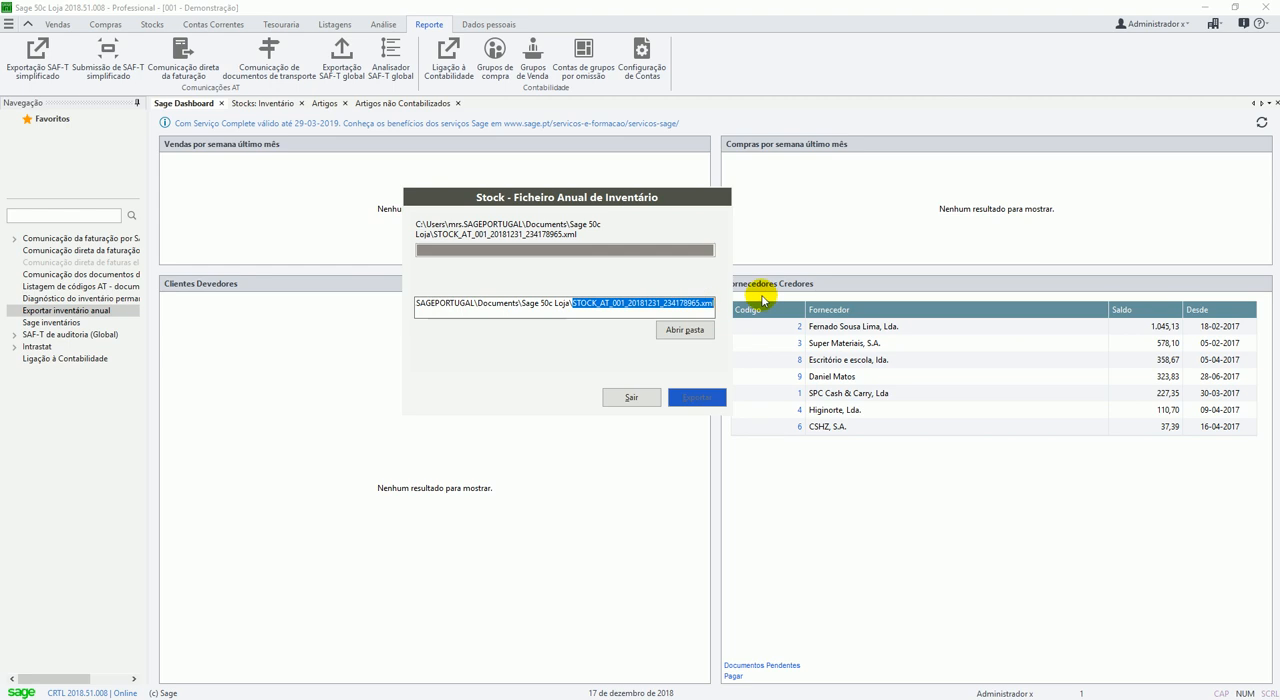
left_click_drag(593, 200, 525, 194)
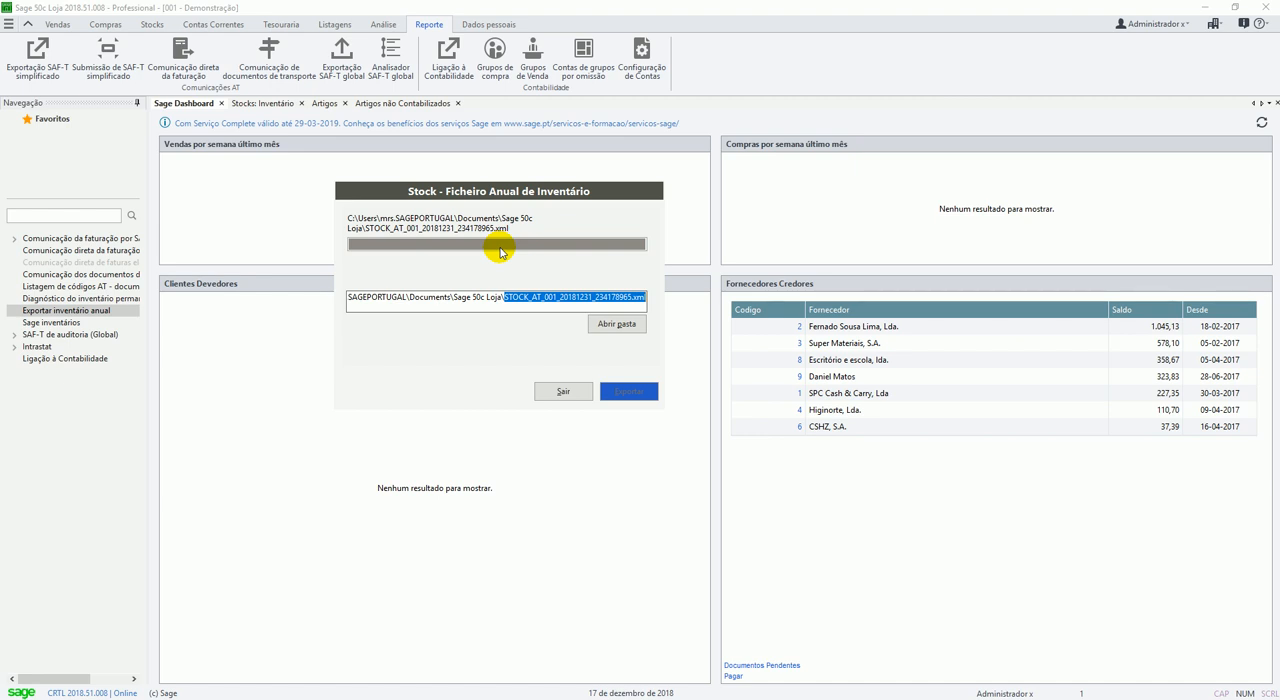
left_click_drag(515, 190, 483, 187)
left_click(532, 390)
Reopen the already exported Inventário document number 1 and void it with "d" as the reason.
left_click(254, 103)
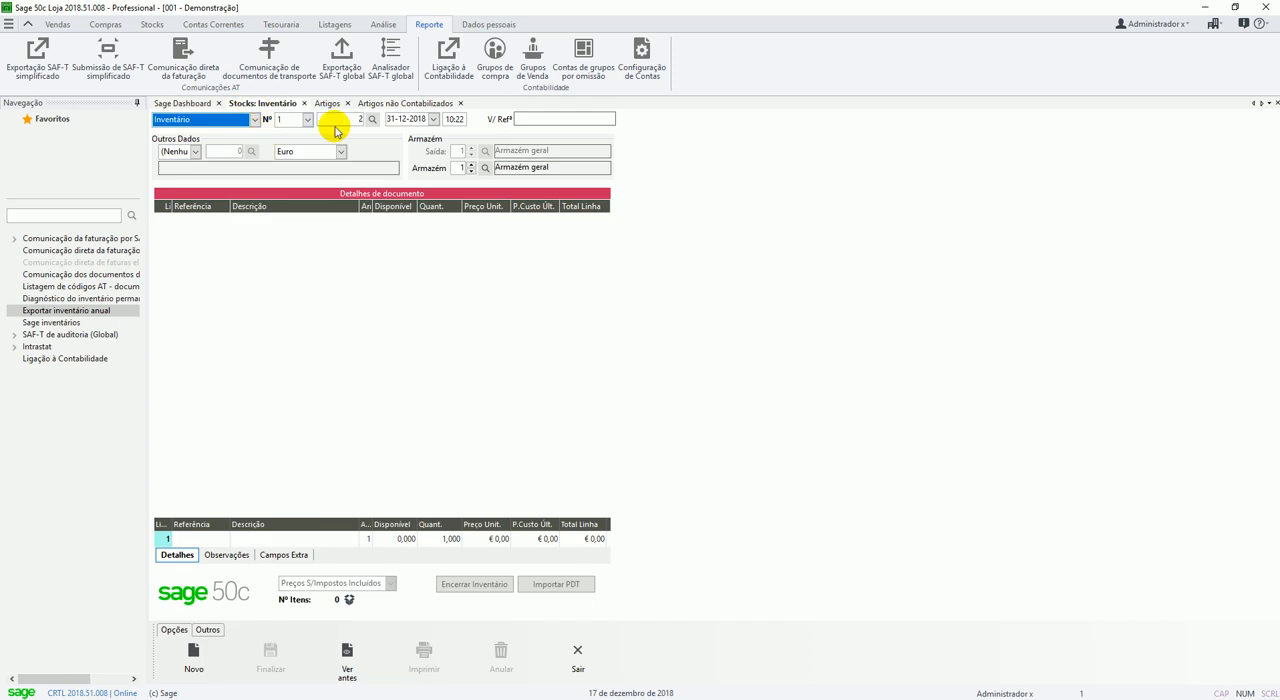
left_click(340, 124)
key("Return")
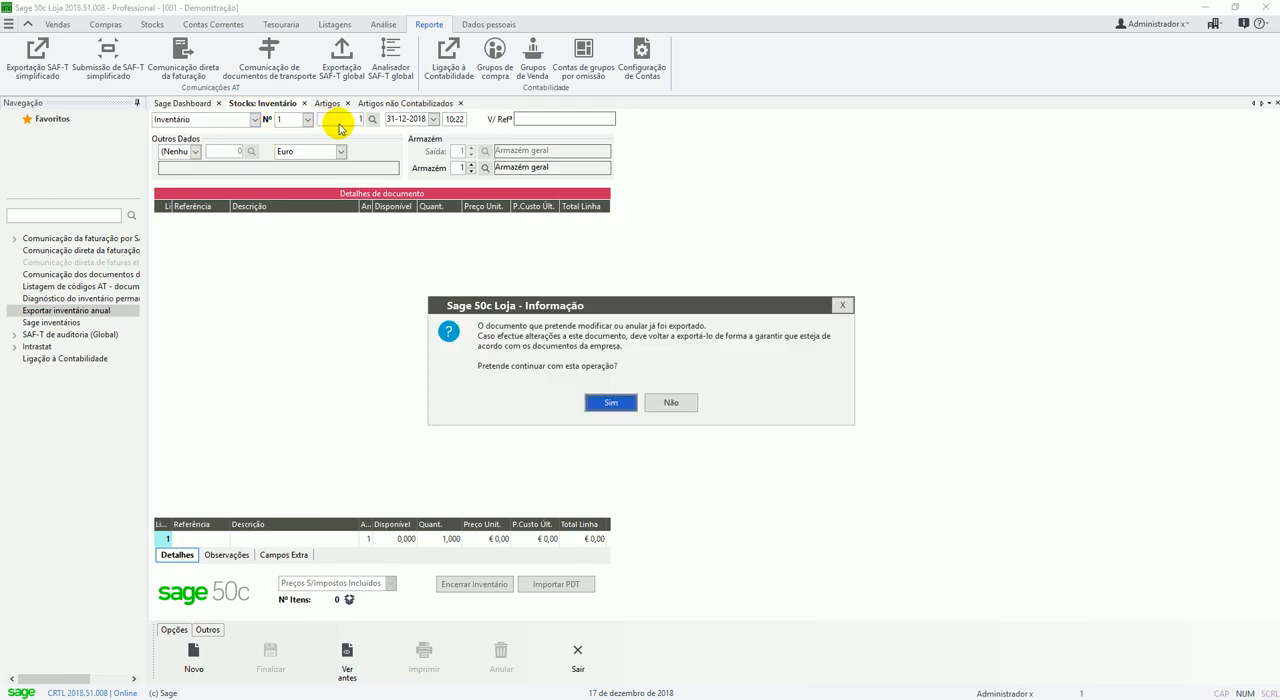
left_click(586, 403)
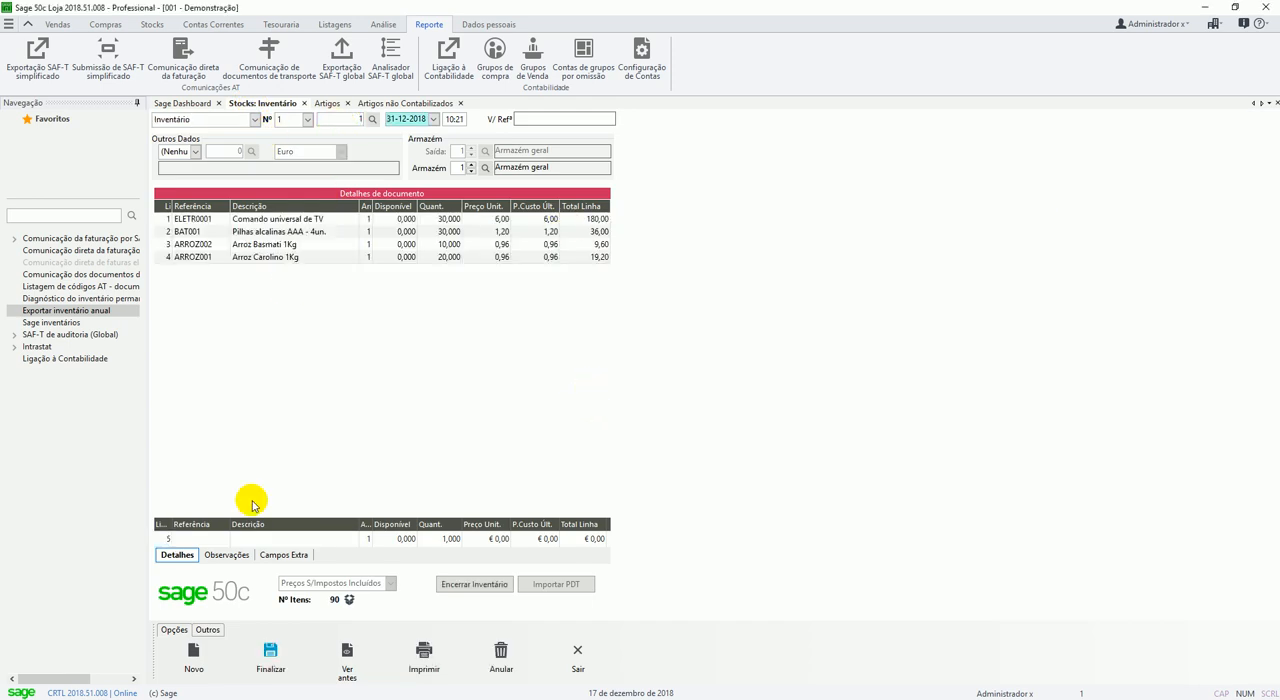
left_click(501, 648)
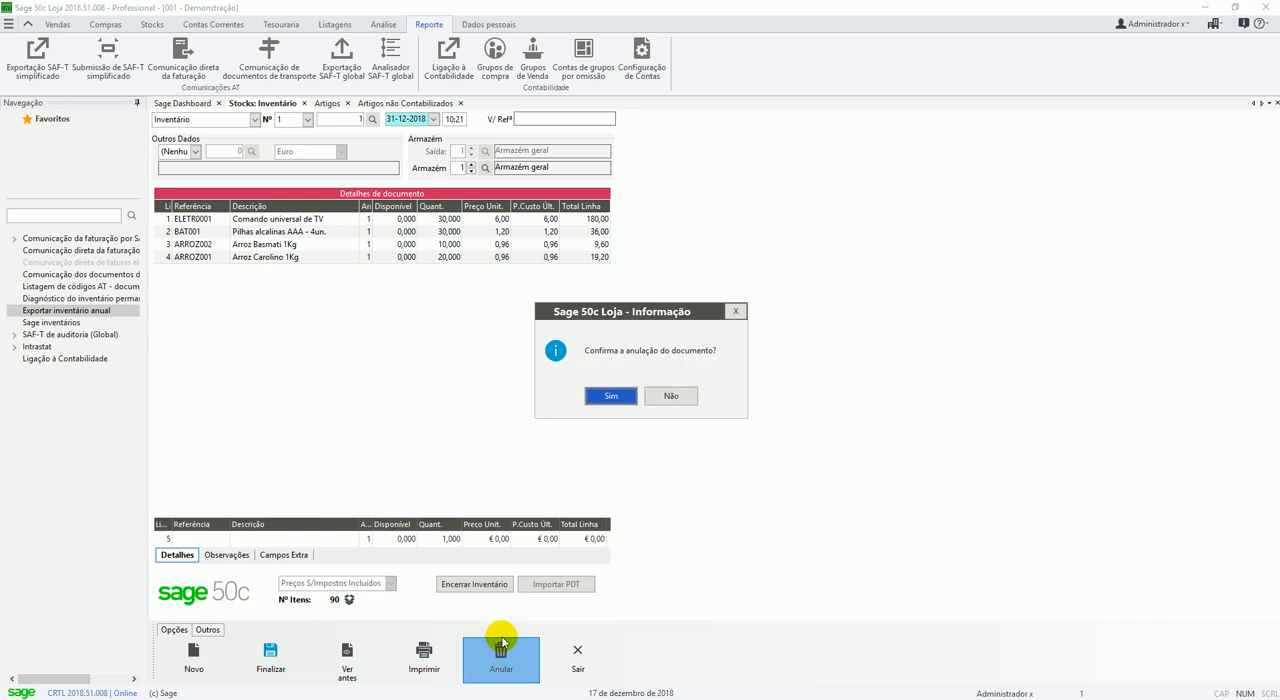
left_click(610, 395)
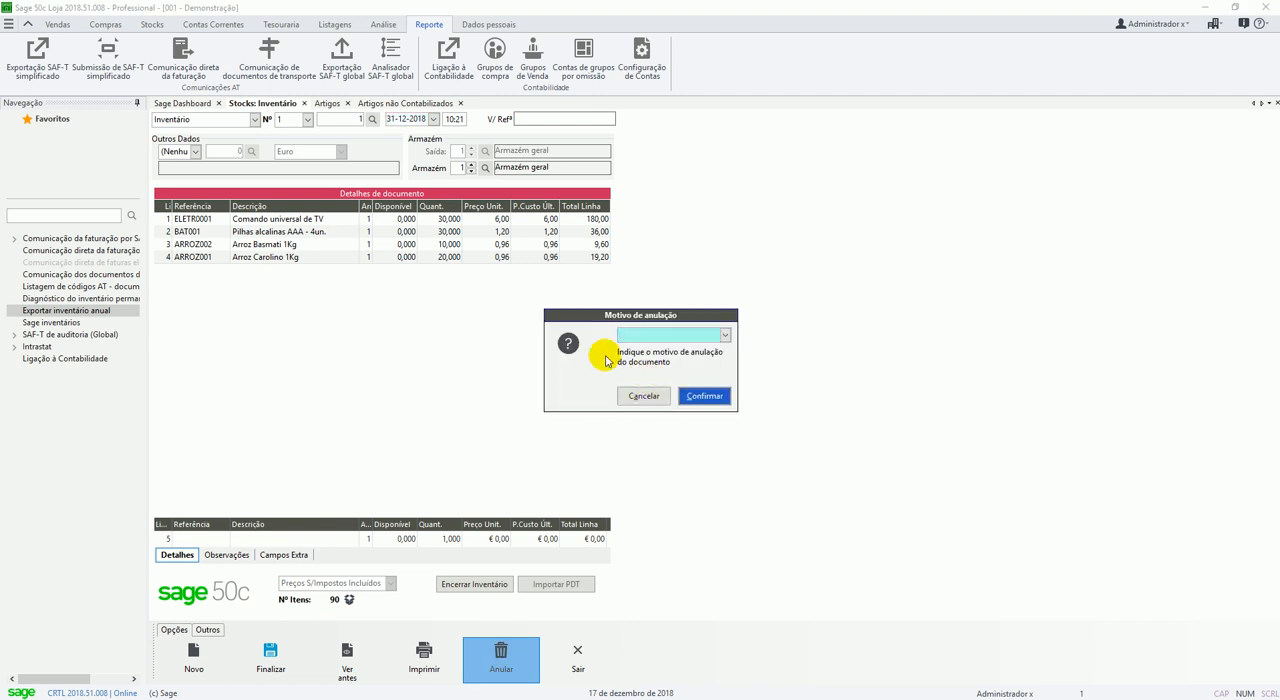
type("d")
key("Return")
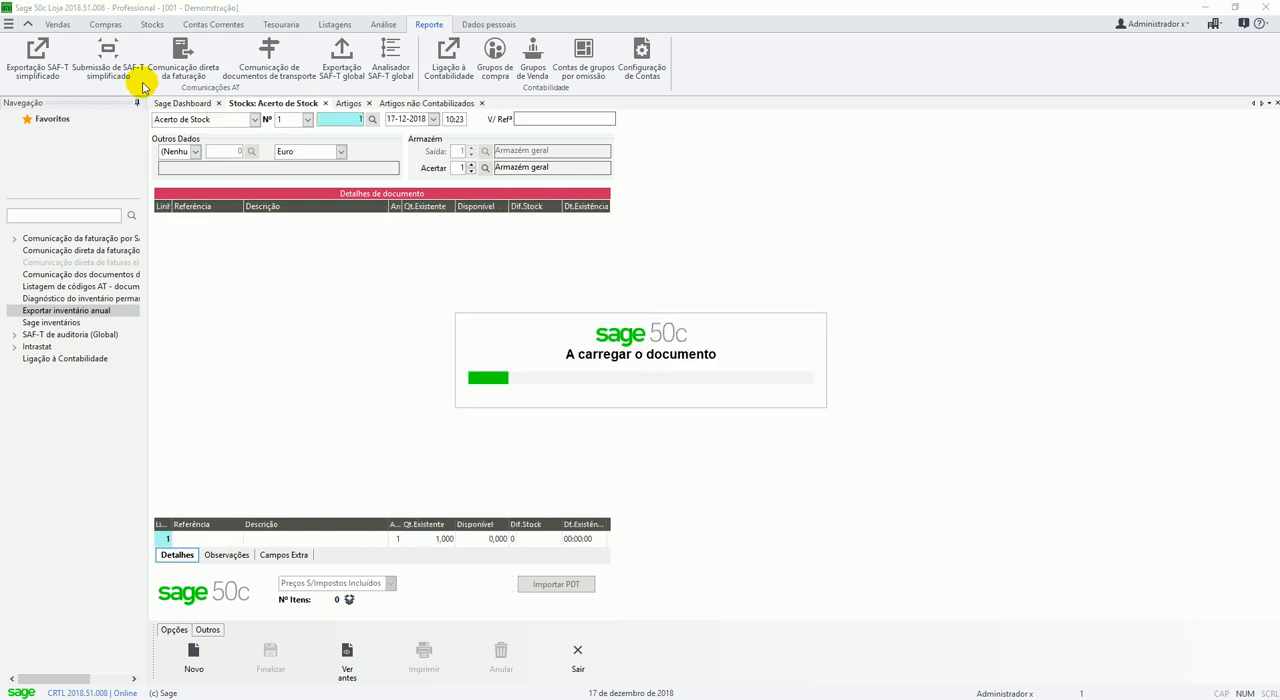
Void Acerto de Stock document number 1.
key("Return")
left_click(495, 655)
left_click(611, 395)
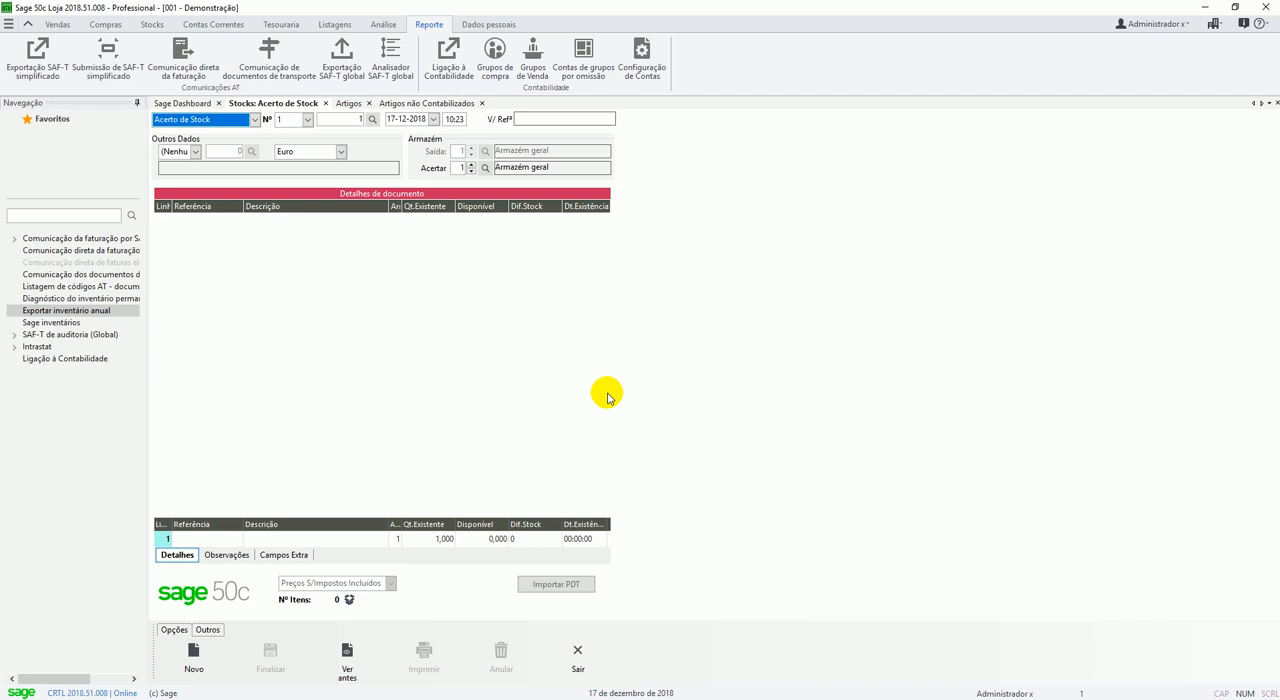
Start a manual Inventário document with lines for ELETR0001 Comando universal de TV and BAT001 Pilhas alcalinas AAA - 4un., each with quantity 22.
key("i")
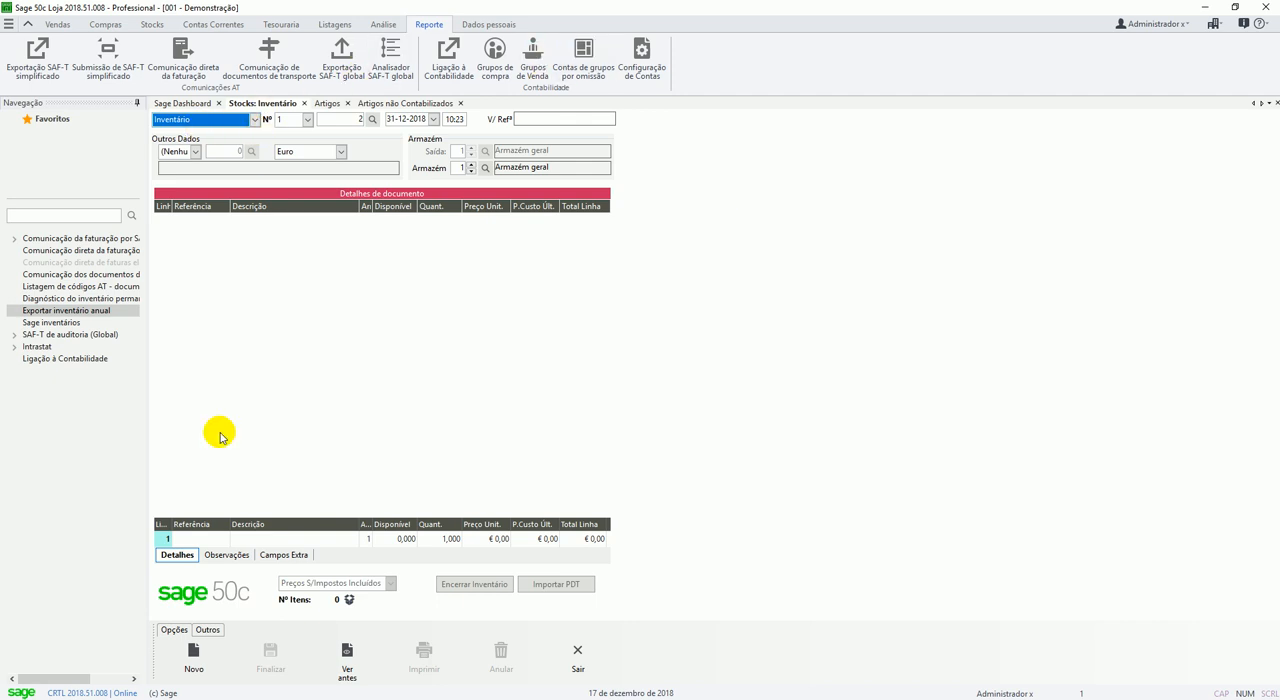
left_click(209, 543)
key("F4")
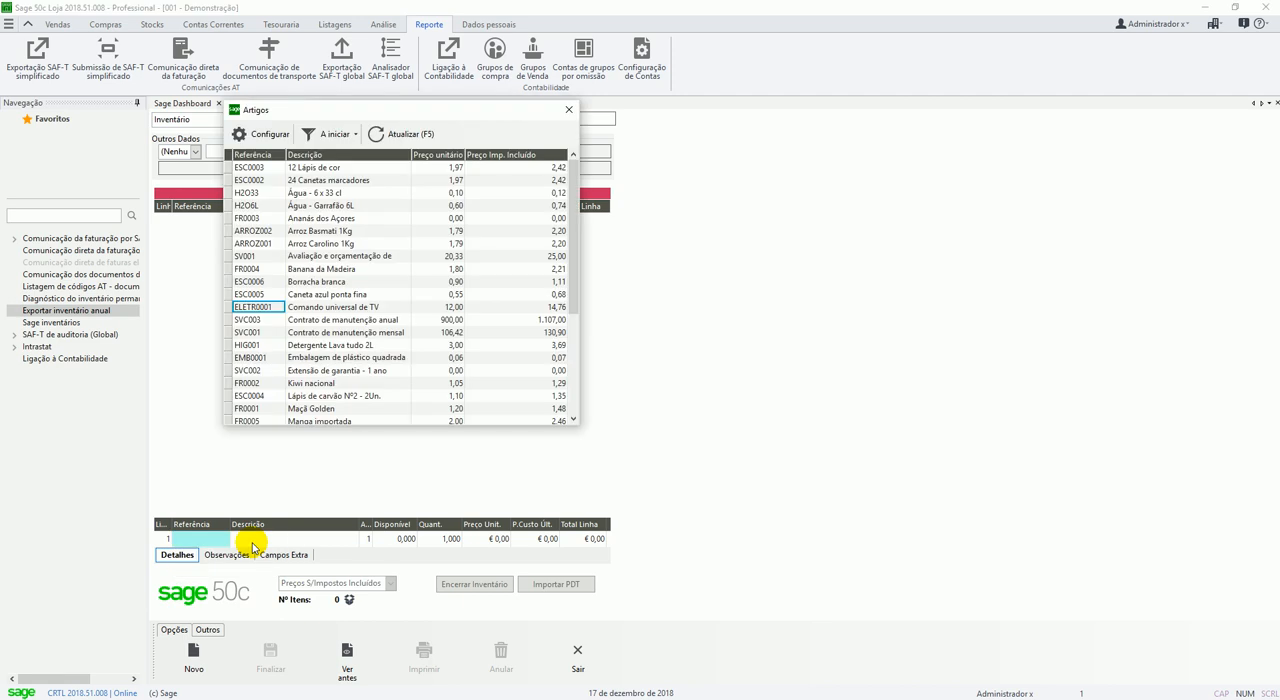
key("Return")
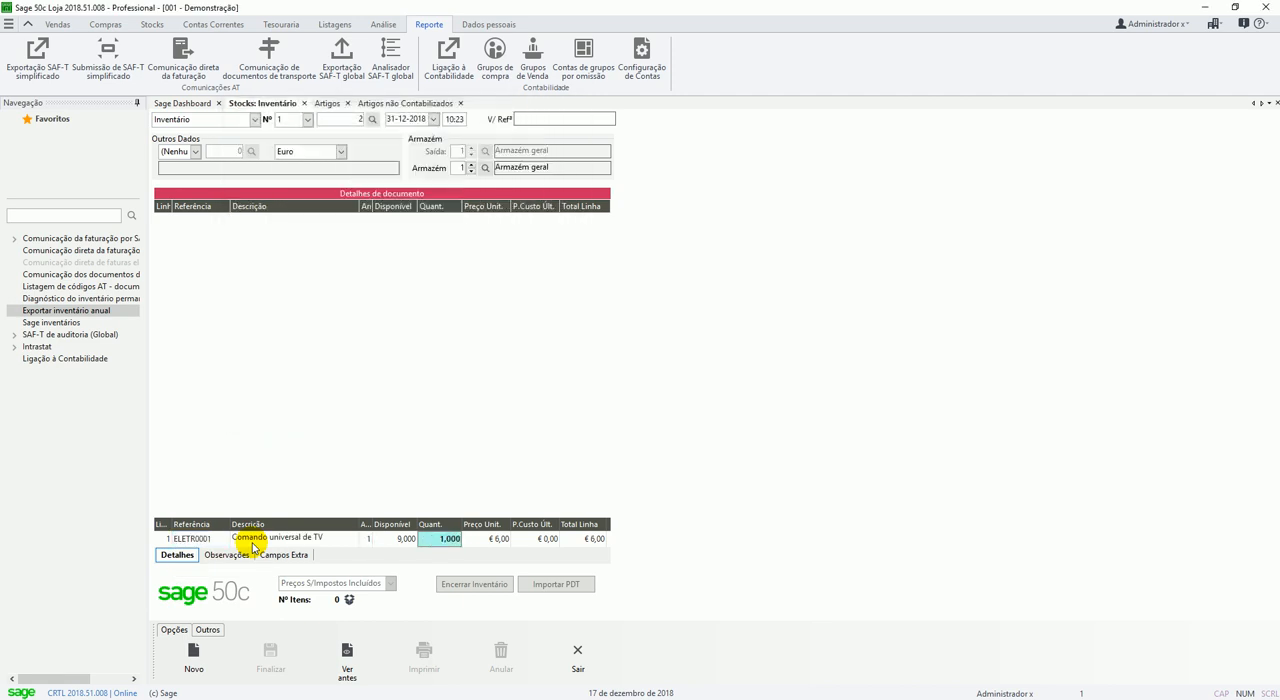
type("22")
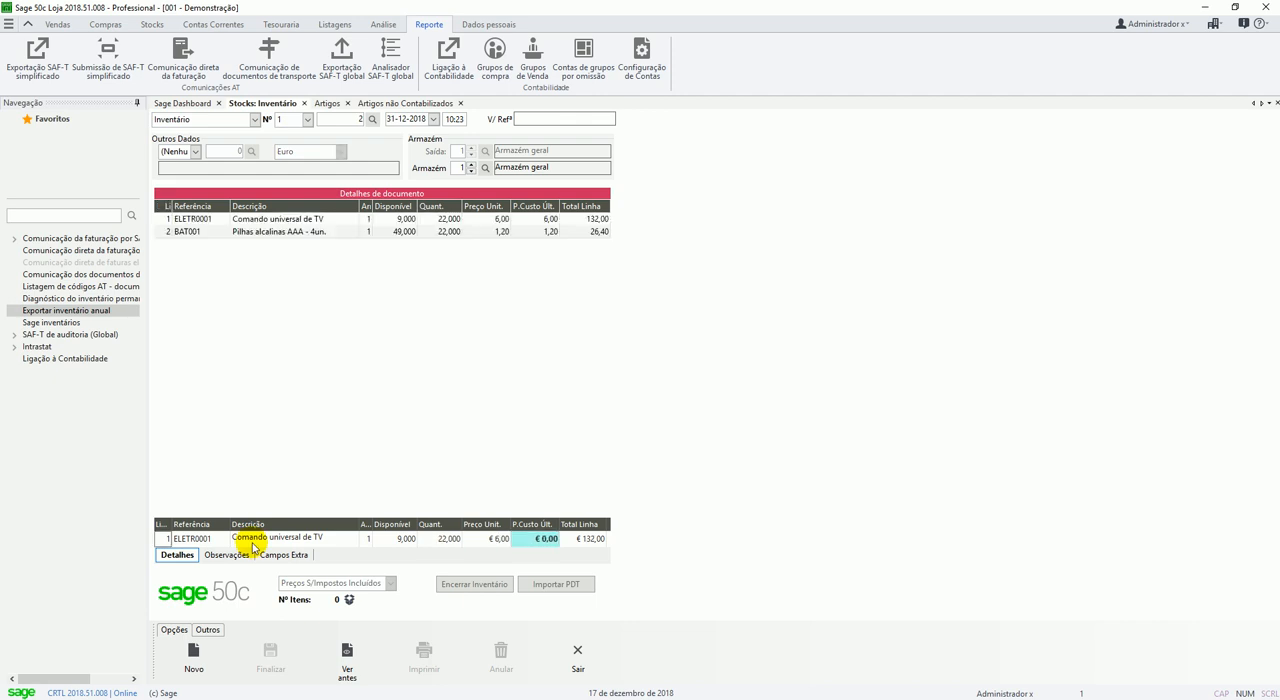
key("Return")
key("F4")
key("Return")
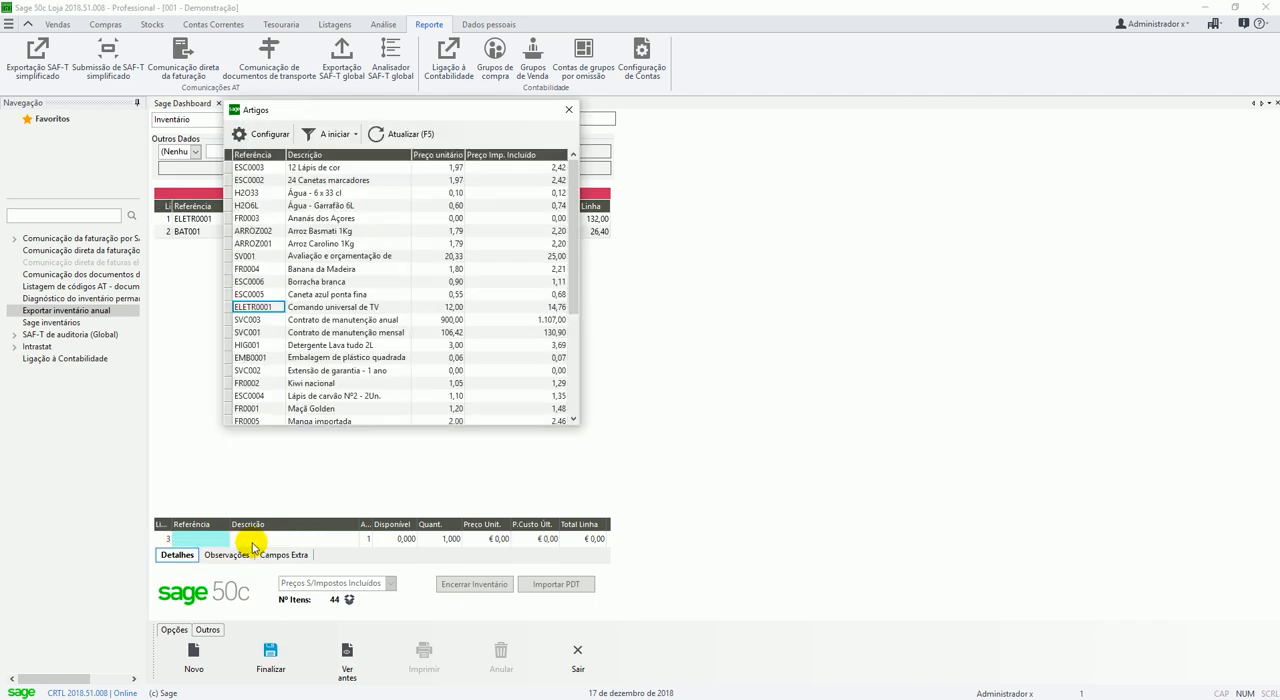
Add a line for ARROZ002 Arroz Basmati 1Kg with quantity 100, keeping the proposed unit price.
type("a")
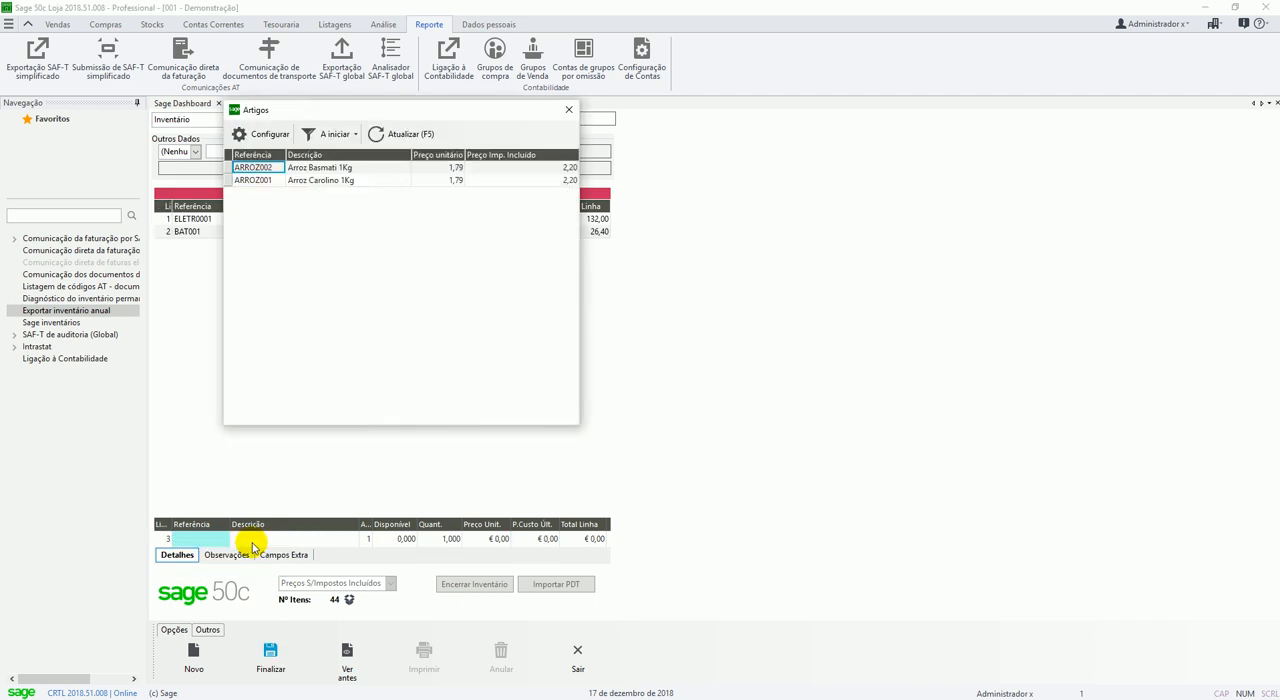
key("Return")
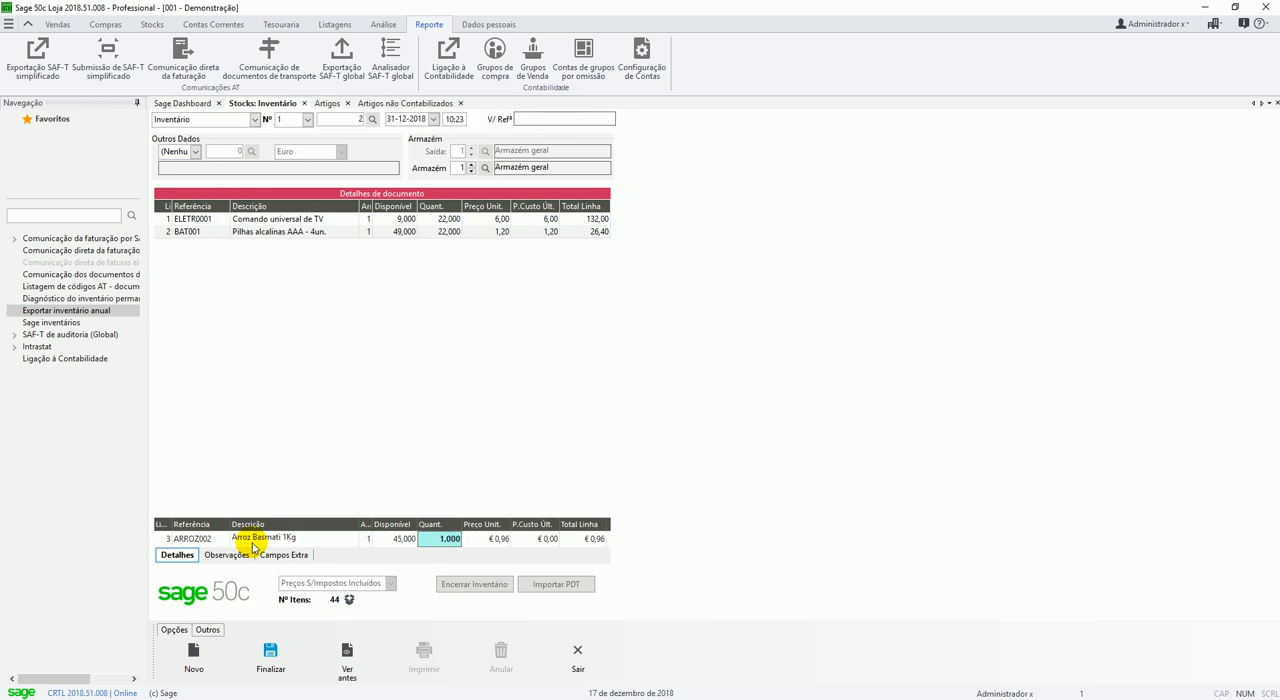
type("100")
key("Return")
key("Return")
key("Return")
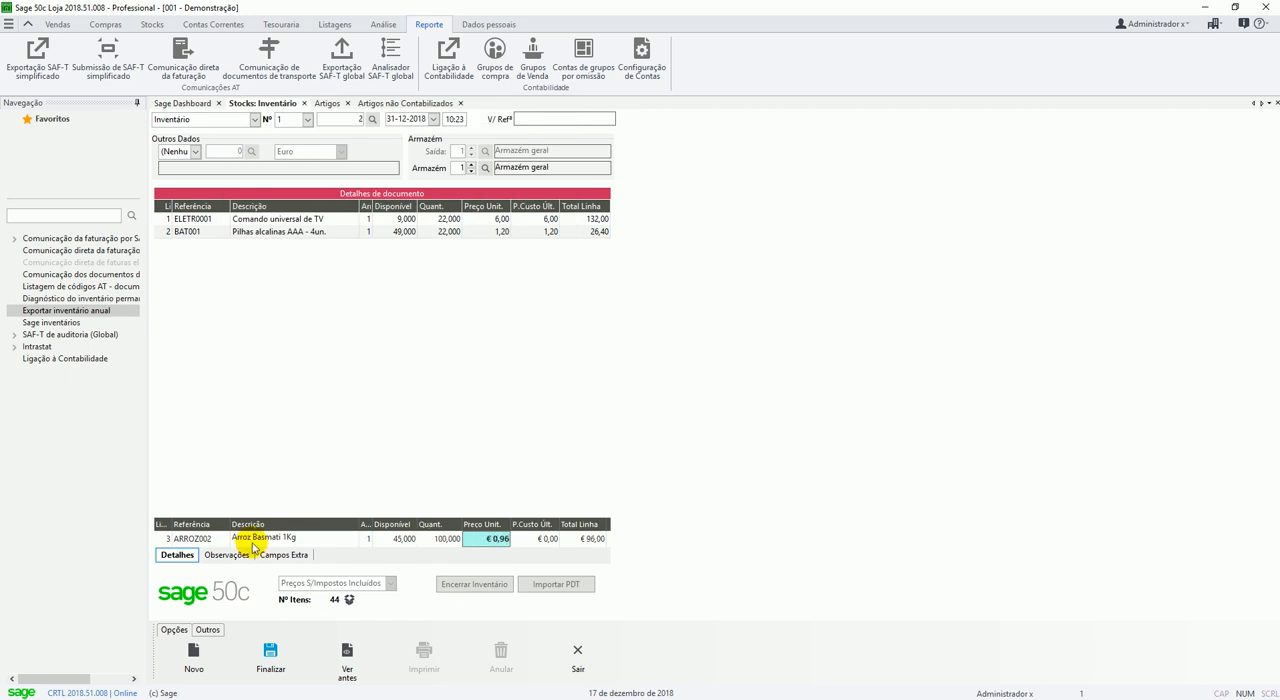
key("Return")
Add a line for ARROZ001 Arroz Carolino 1Kg with quantity 200 to the Inventário document.
key("F4")
key("Return")
key("Down")
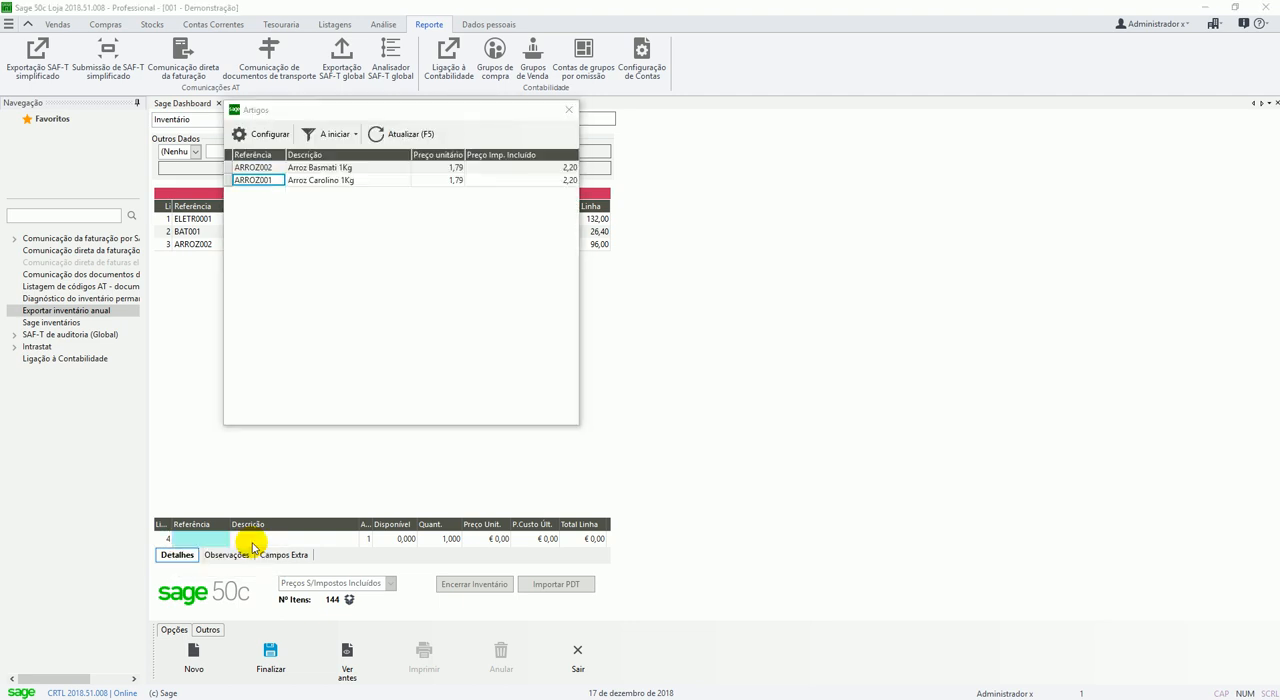
key("Return")
type("200")
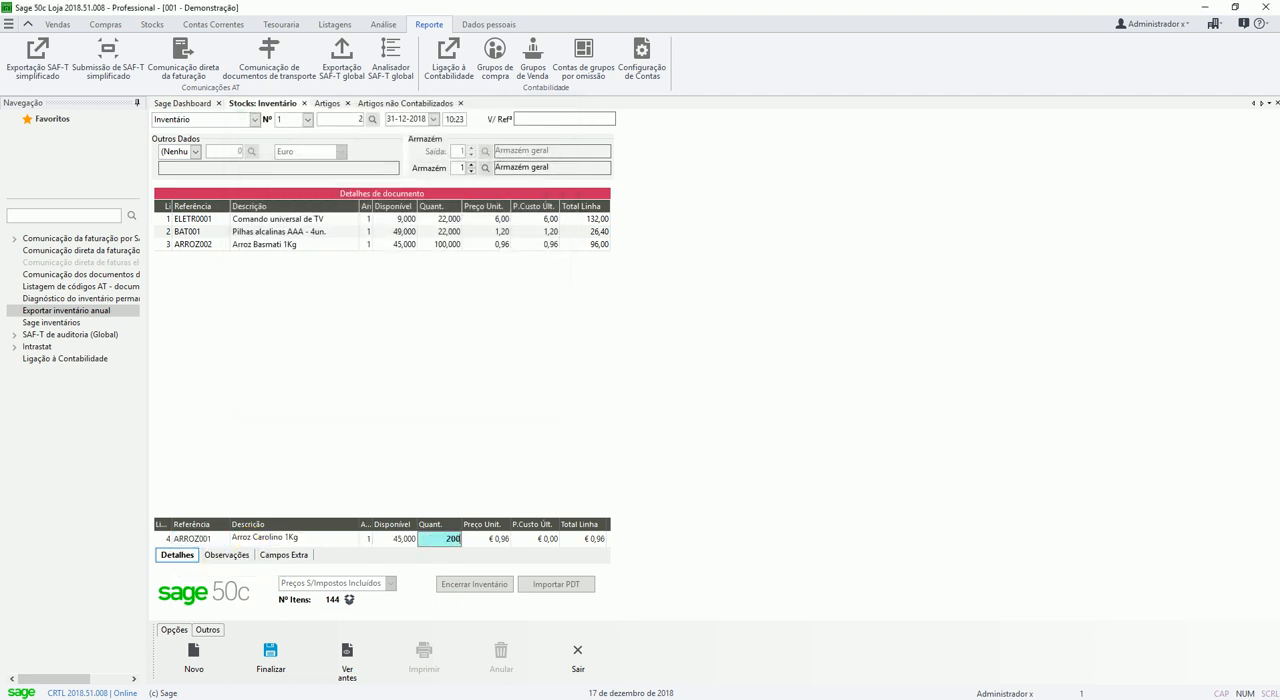
key("Return")
Add a line for ESC0005 Caneta azul ponta fina with quantity 44, keeping the proposed unit price.
key("F4")
left_click(252, 541)
key("Down")
key("Down")
key("Down")
key("Down")
key("Return")
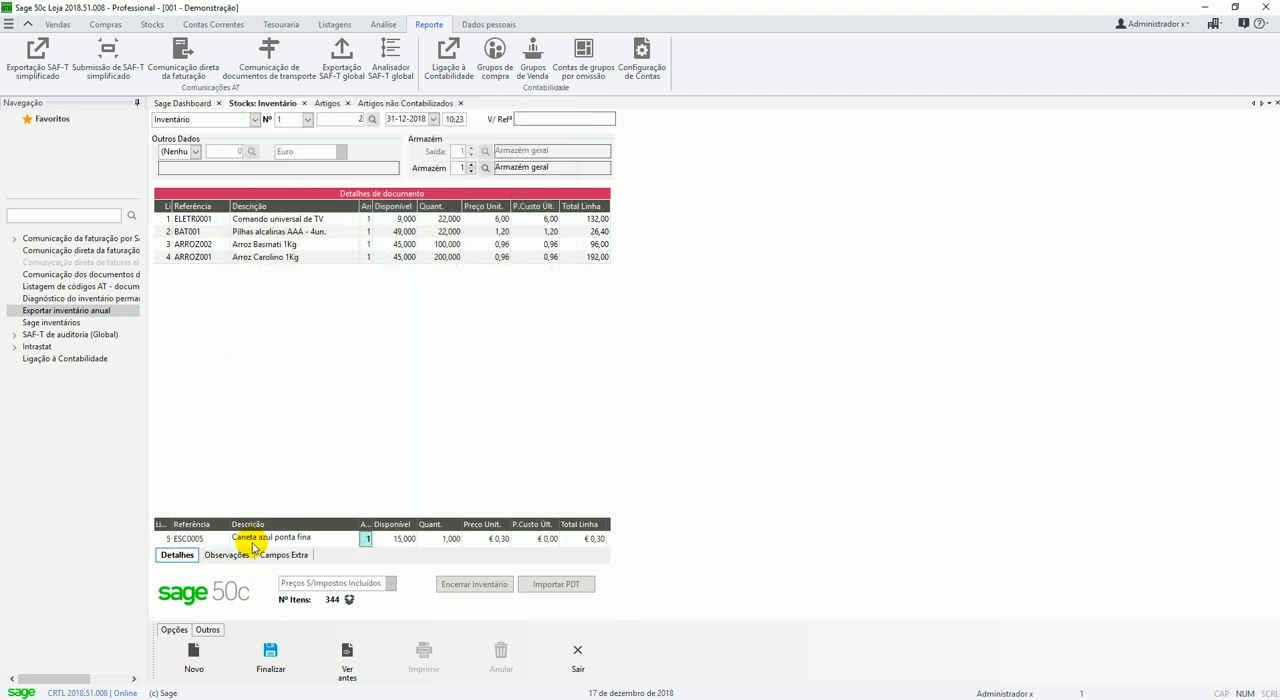
key("Return")
type("4")
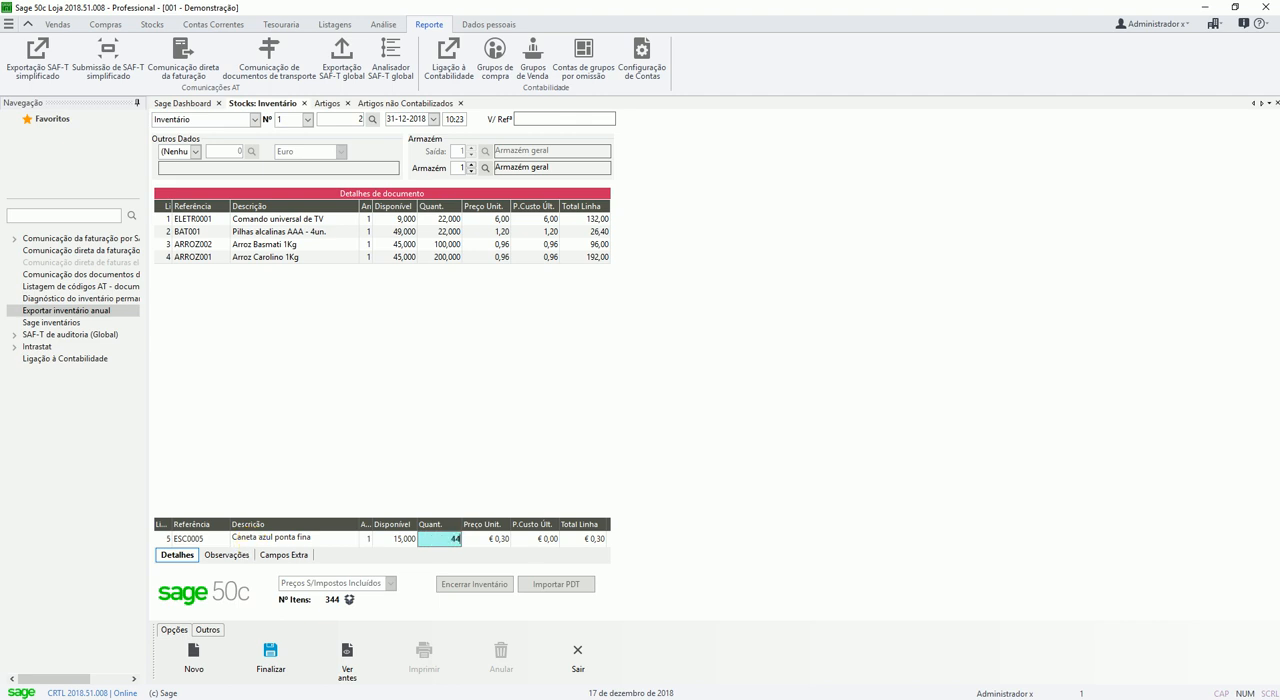
type("4")
key("Return")
key("Return")
key("Return")
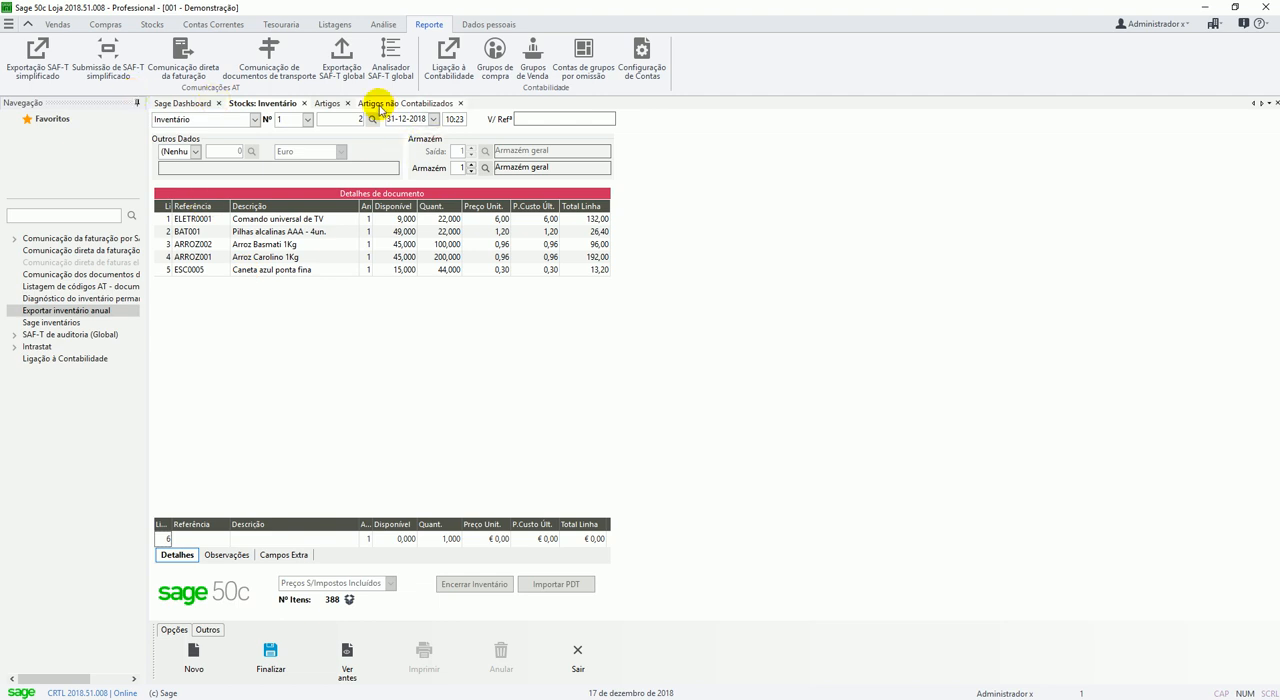
Finalize the Inventário document without issuing a printout, and reopen it as document number 2.
left_click(270, 662)
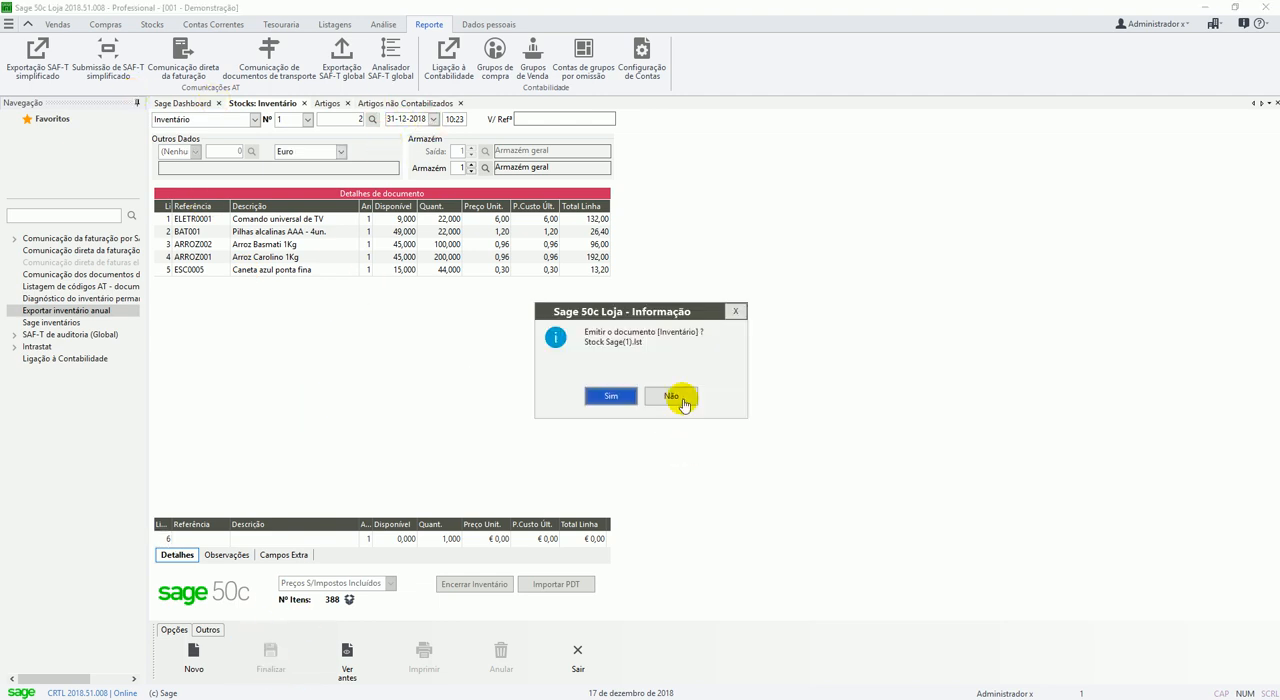
left_click(674, 398)
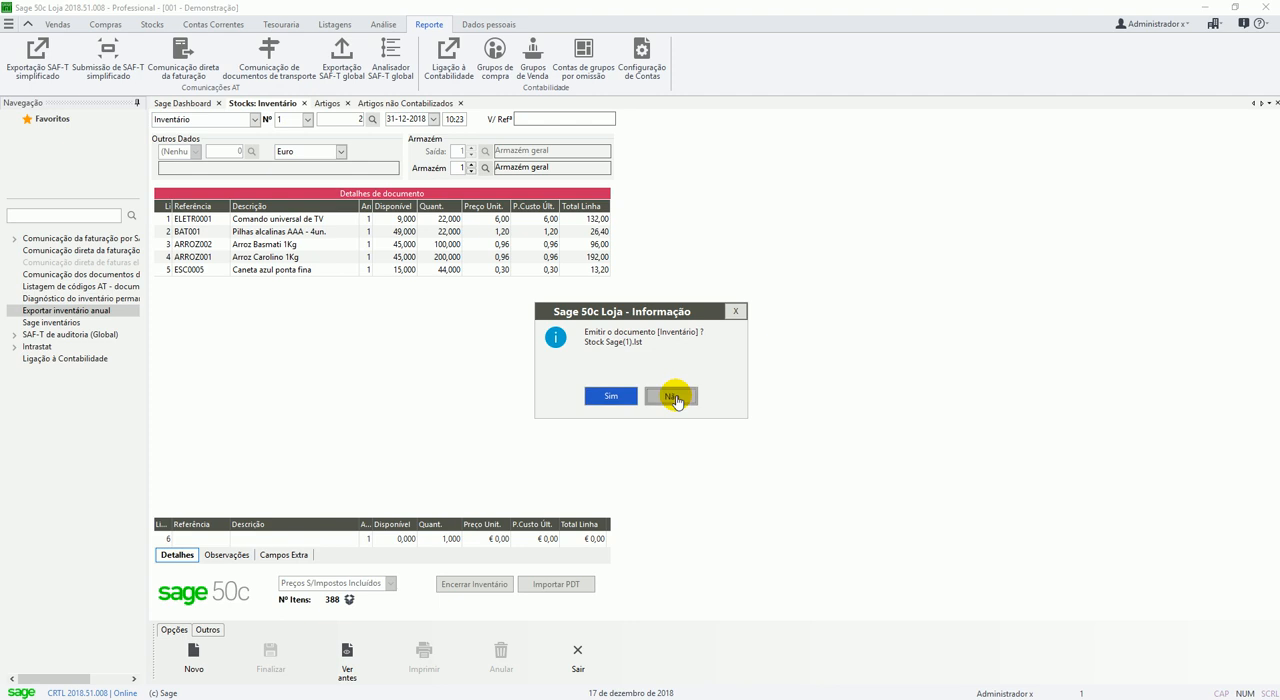
key("Tab")
key("Tab")
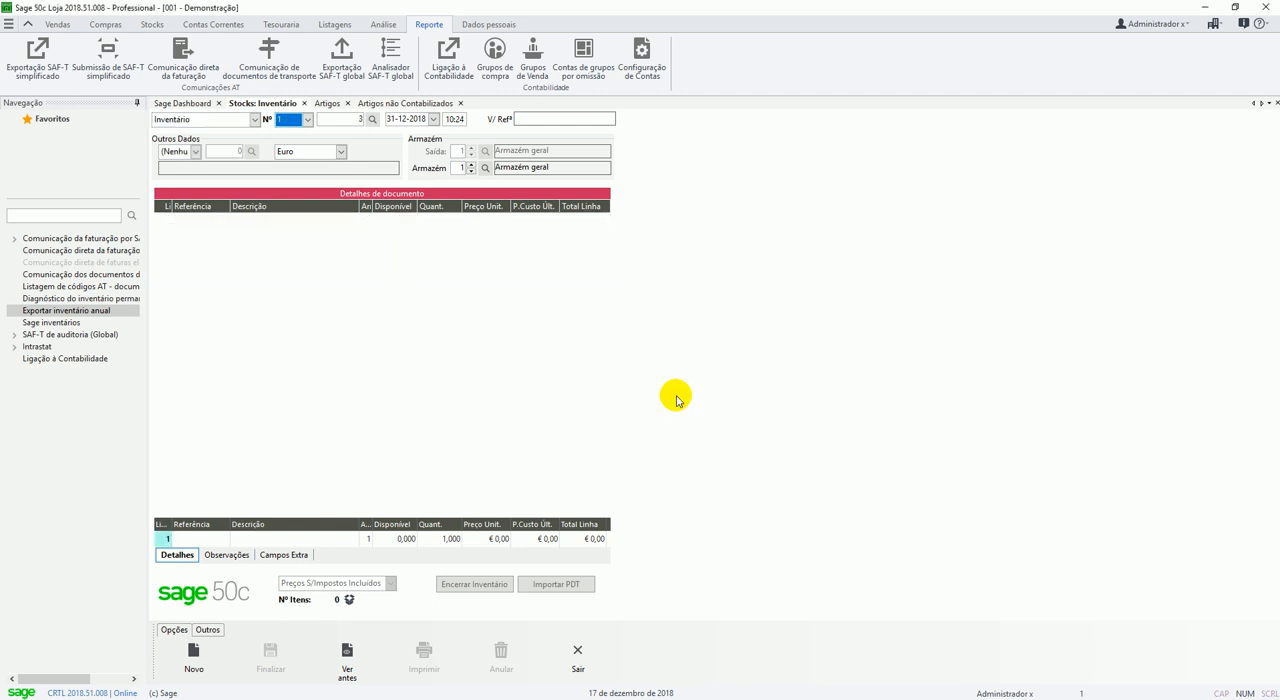
type("2")
key("Tab")
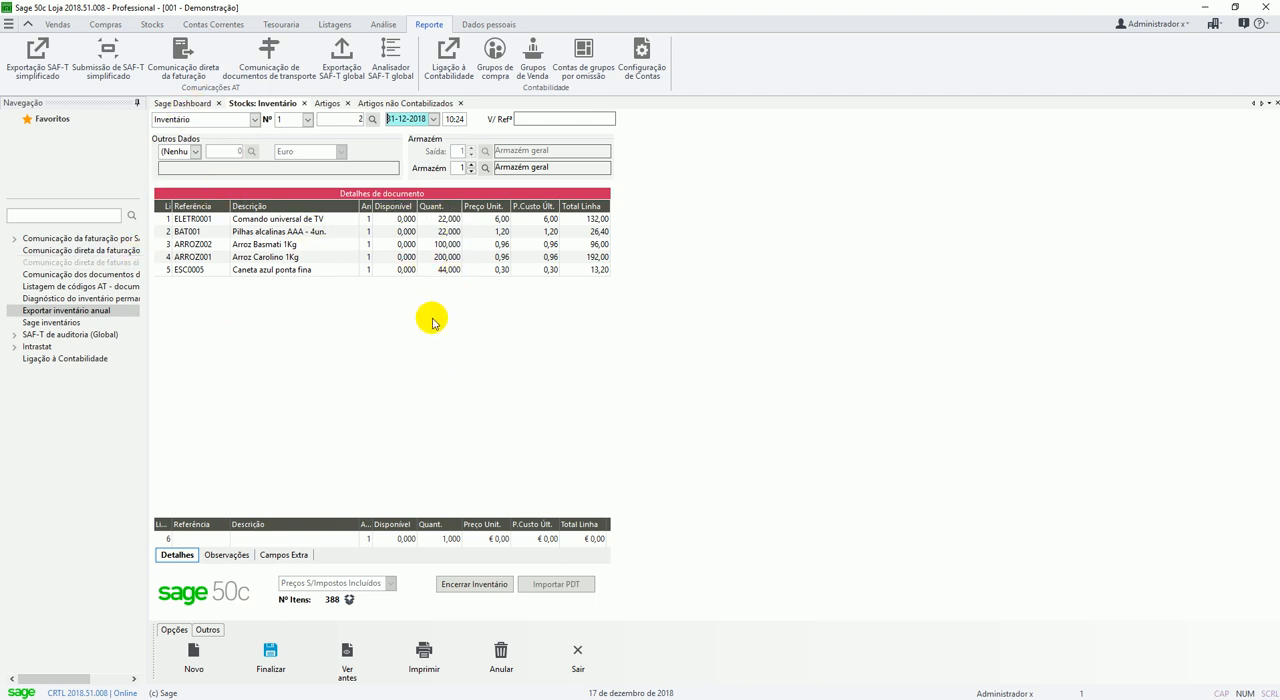
Check the stock on hand in the ARROZ001 Arroz Carolino 1Kg article record and place the record beside the Inventário document for comparison.
left_click(152, 24)
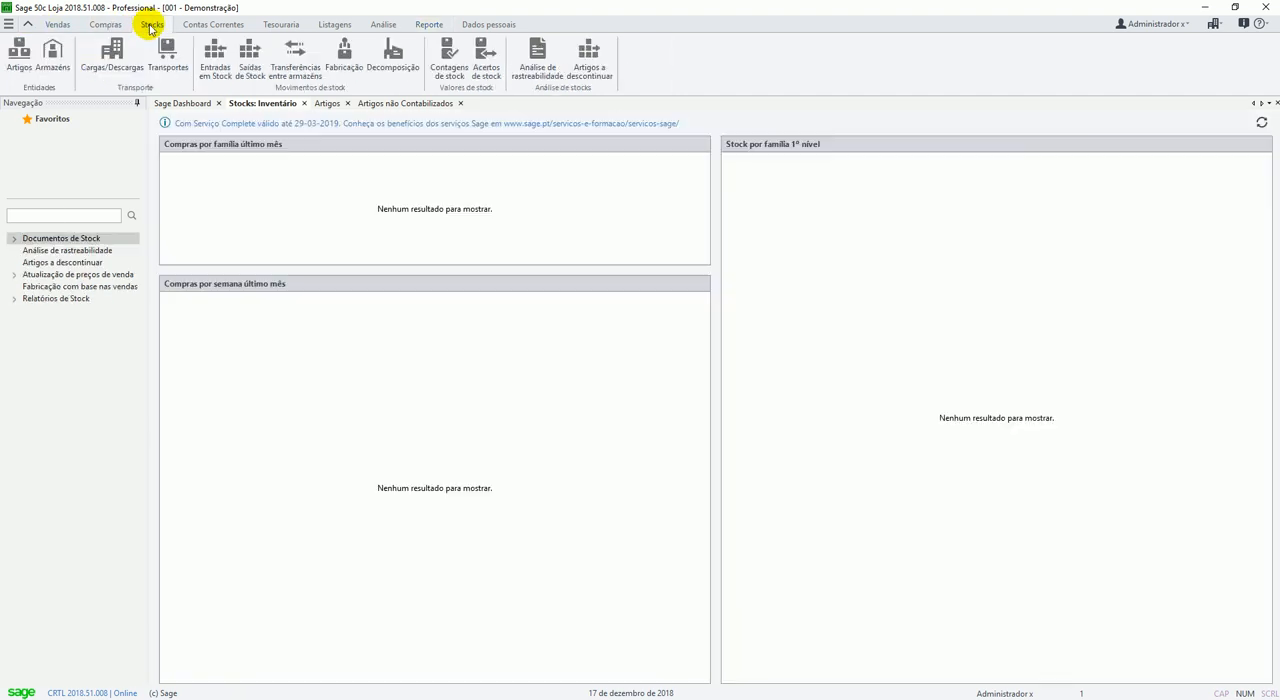
left_click(19, 54)
left_click(516, 223)
key("Return")
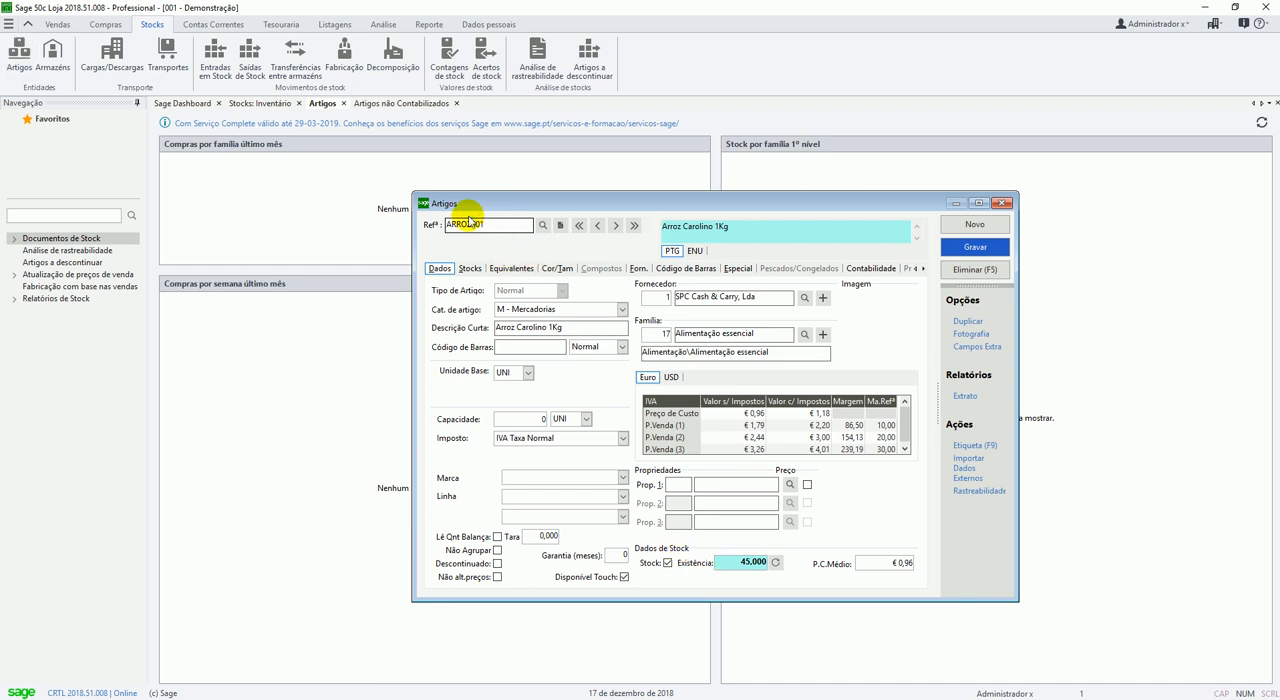
left_click(745, 562)
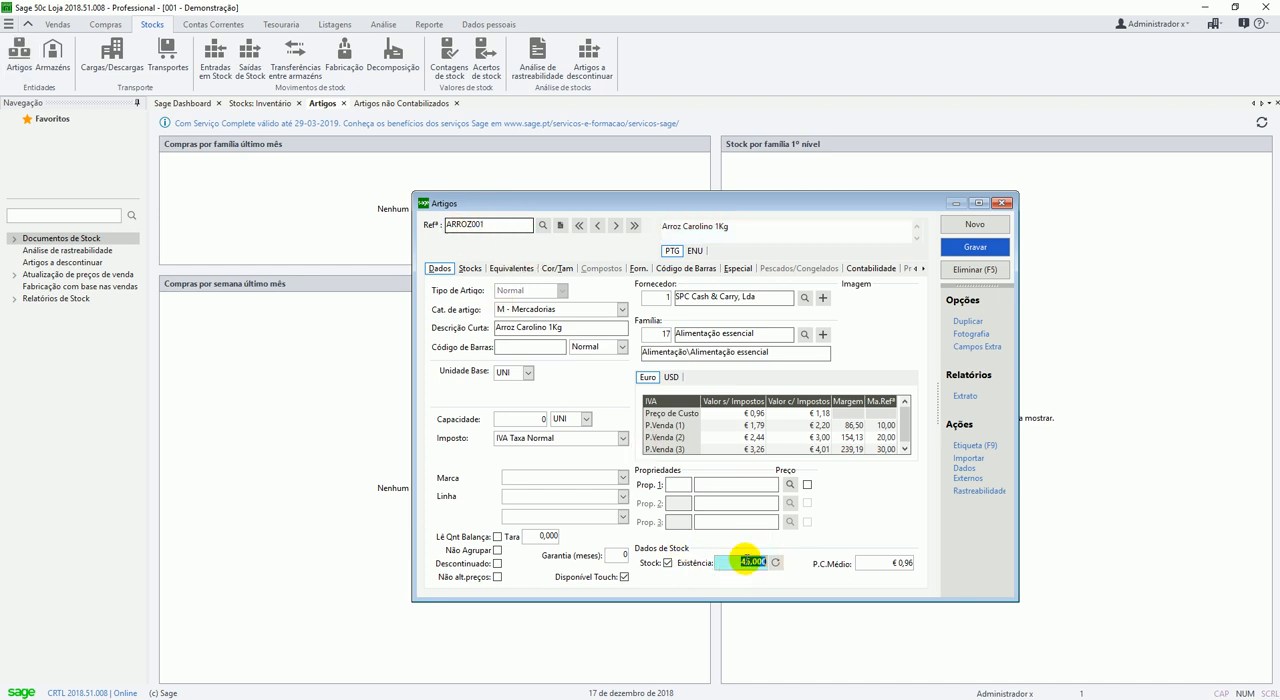
left_click(252, 104)
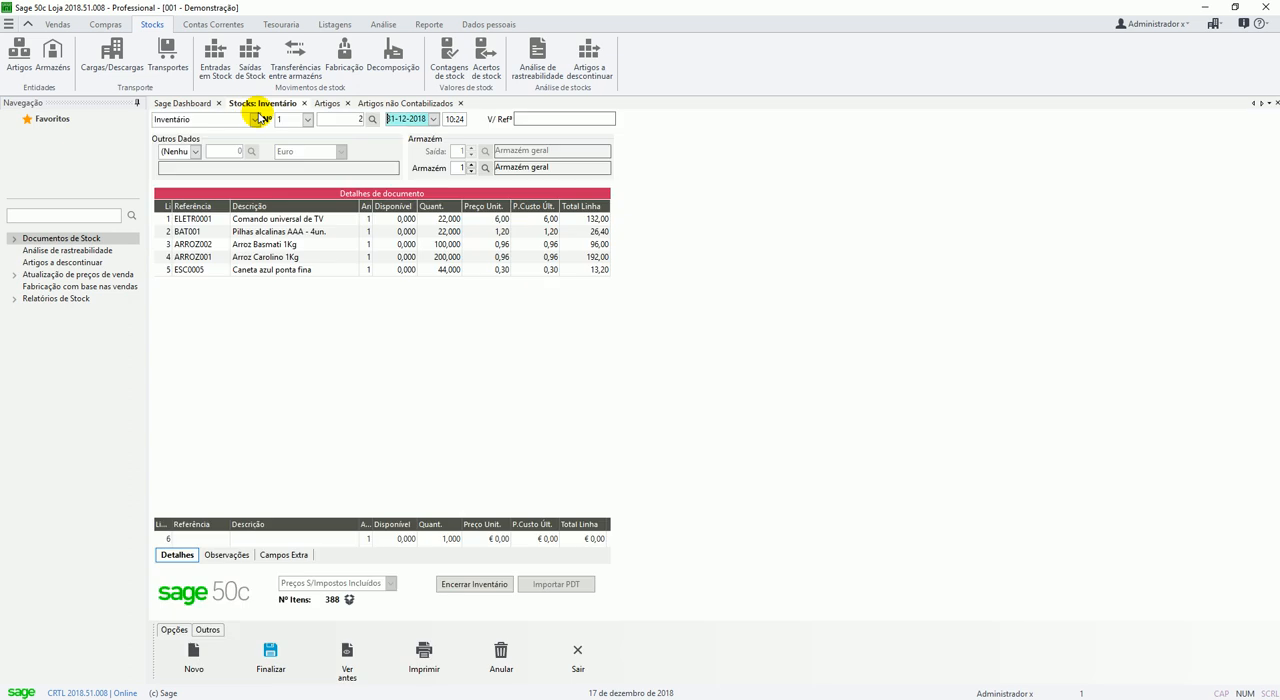
left_click(328, 103)
left_click_drag(486, 204, 703, 157)
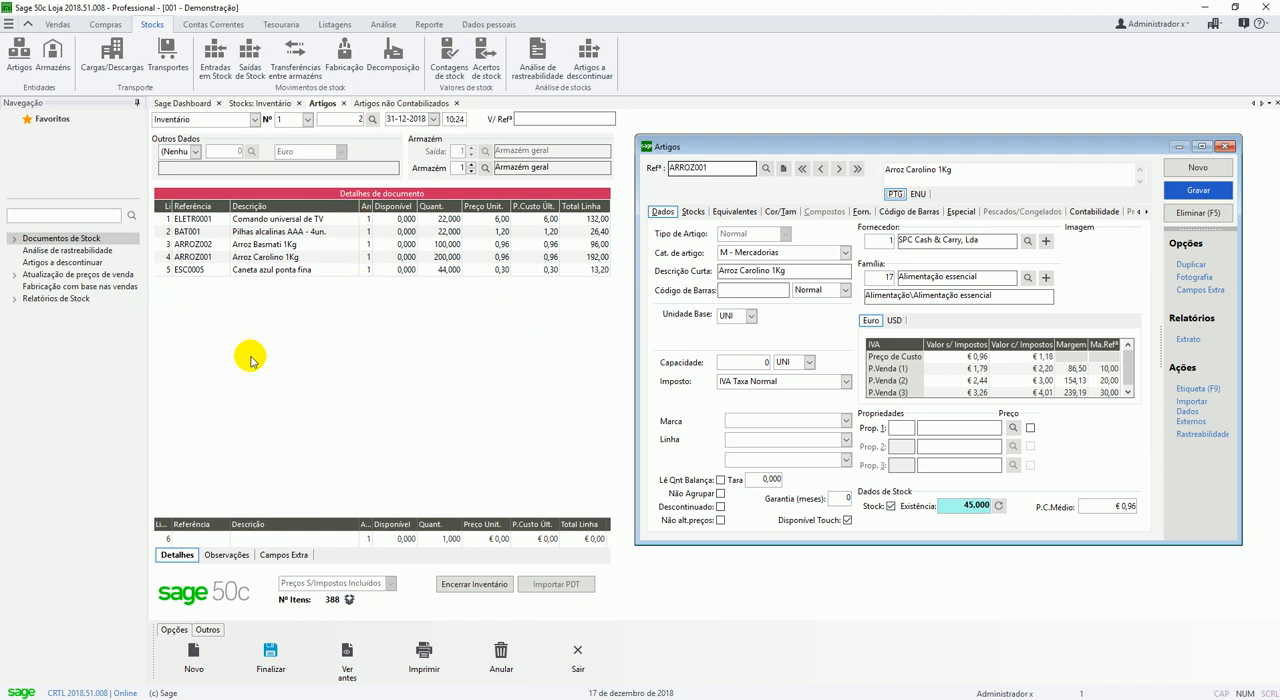
left_click(476, 586)
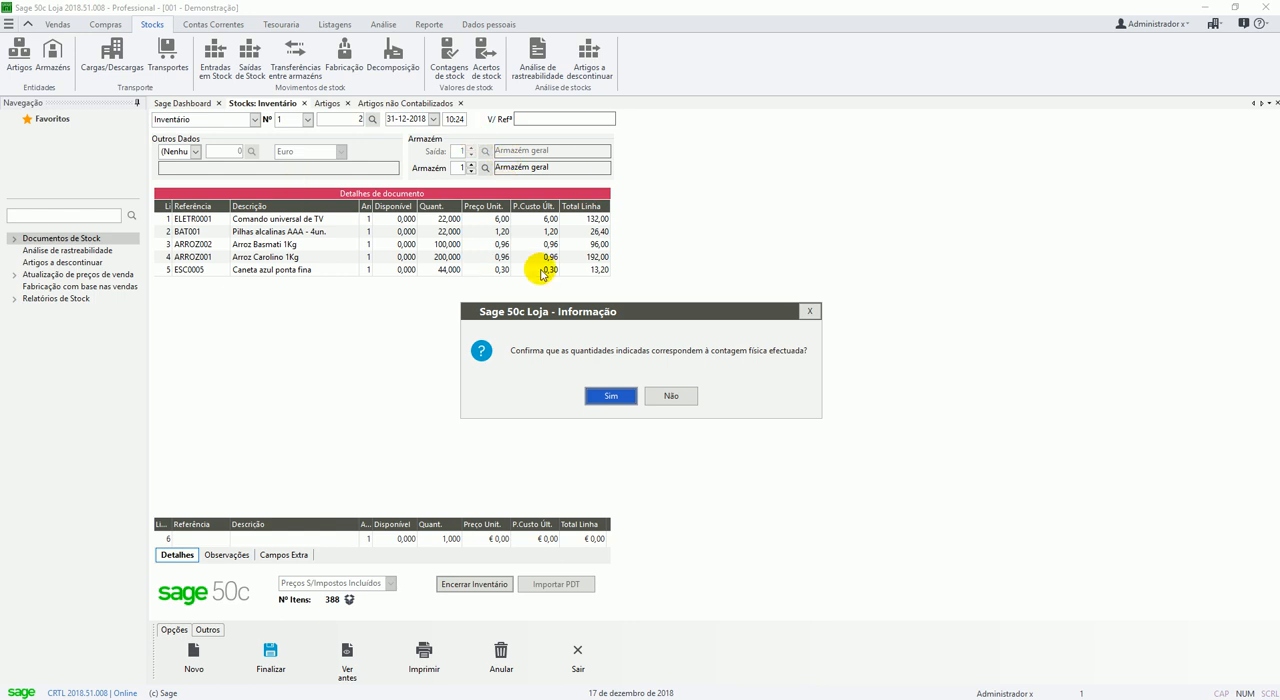
left_click_drag(522, 313, 302, 321)
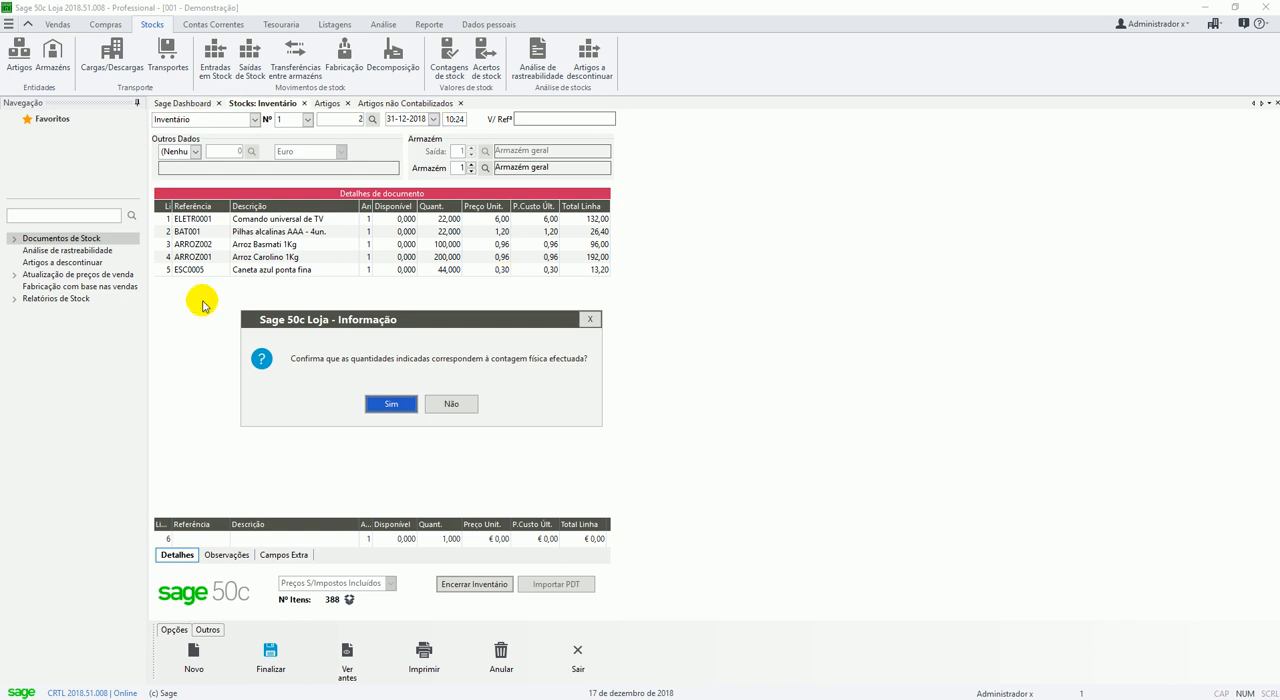
left_click_drag(437, 325, 409, 300)
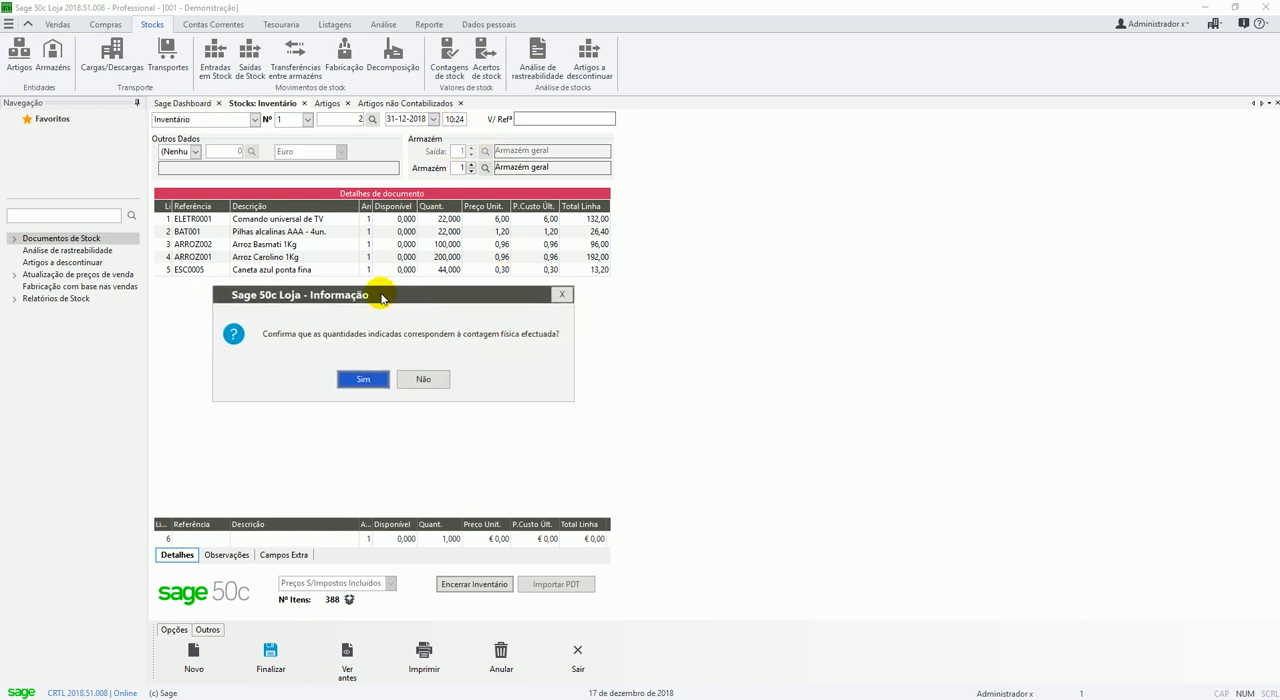
left_click(432, 381)
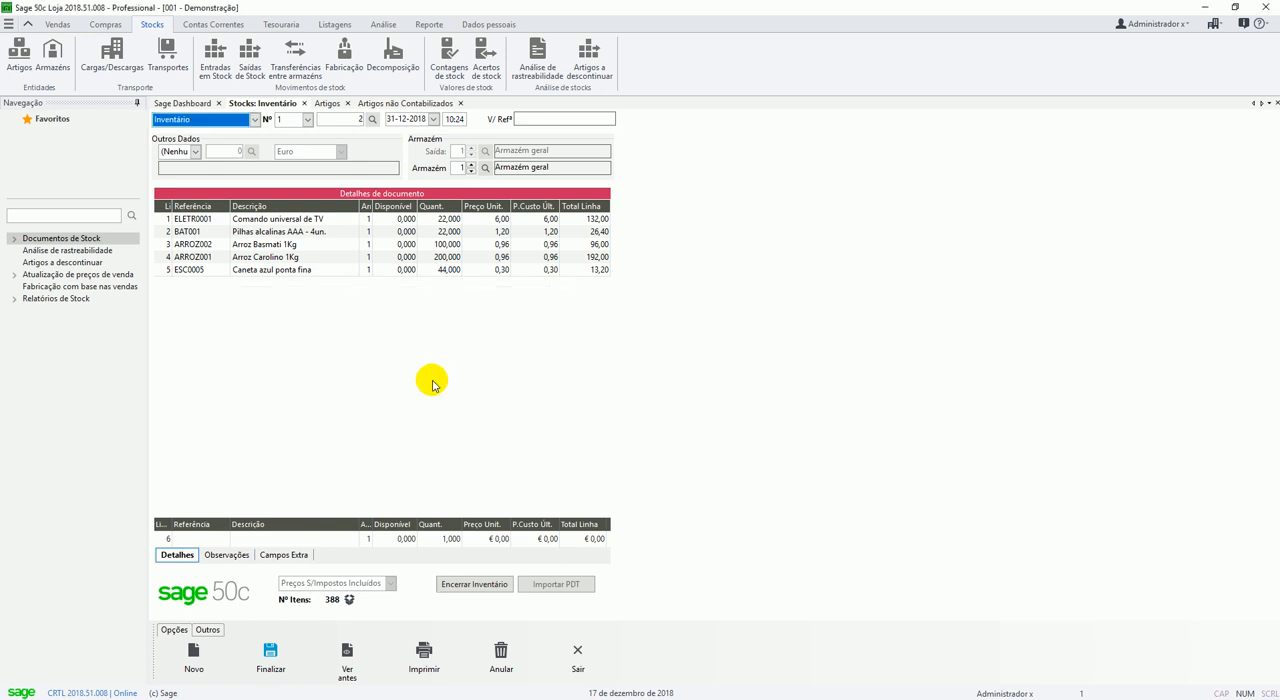
Save Inventário document number 2 again without issuing it, and set the new document's warehouse to 2, Armazém Algarve.
left_click(269, 668)
left_click(673, 396)
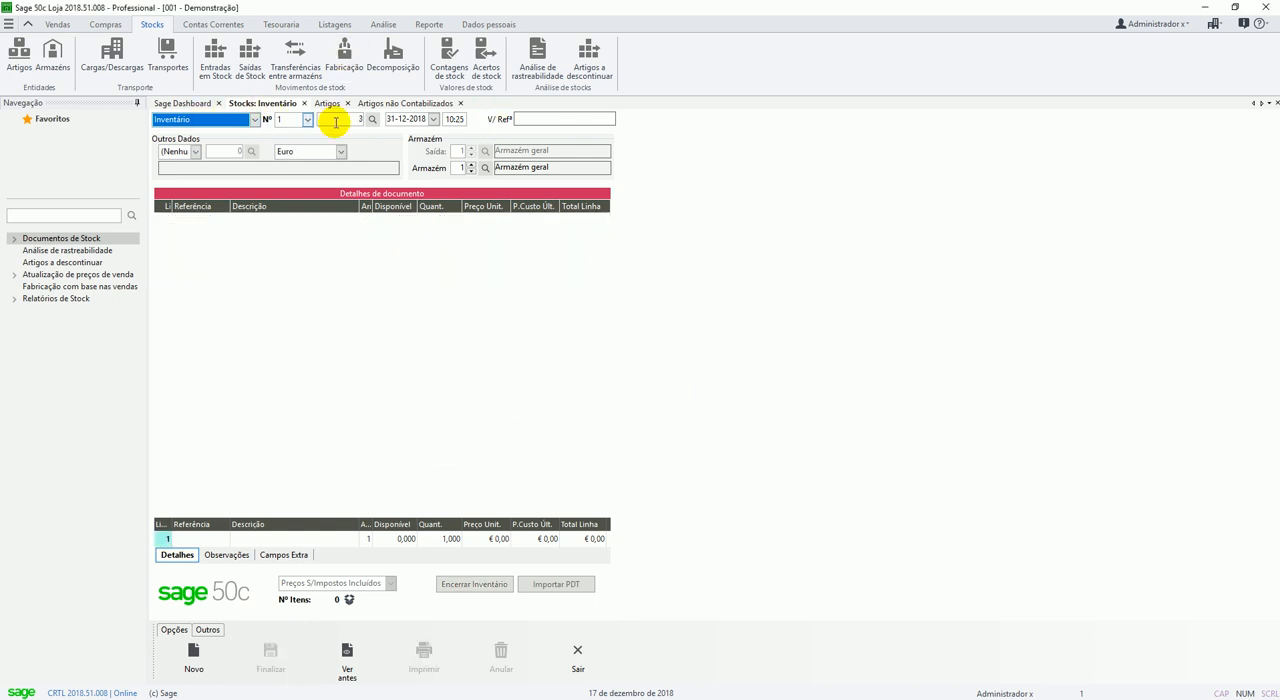
left_click(471, 164)
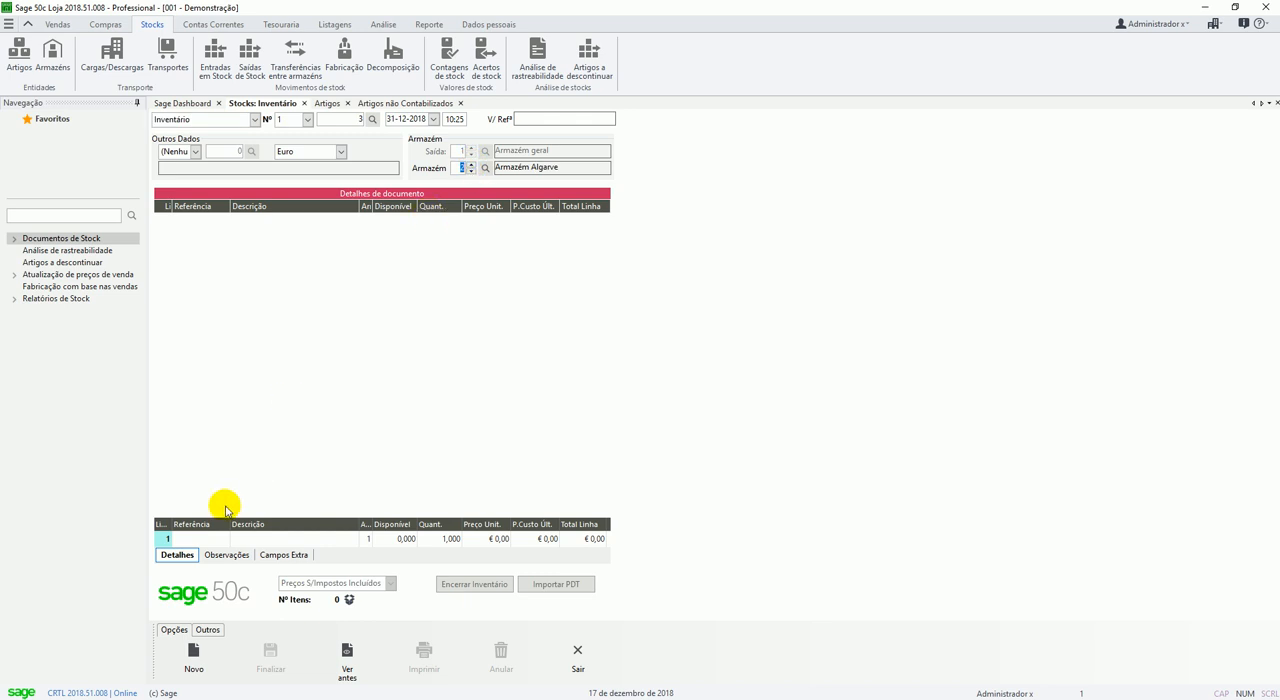
Add a line for SVC002 Extensão de garantia - 1 ano with quantity 55, keeping the proposed unit price.
left_click(202, 541)
left_click(211, 544)
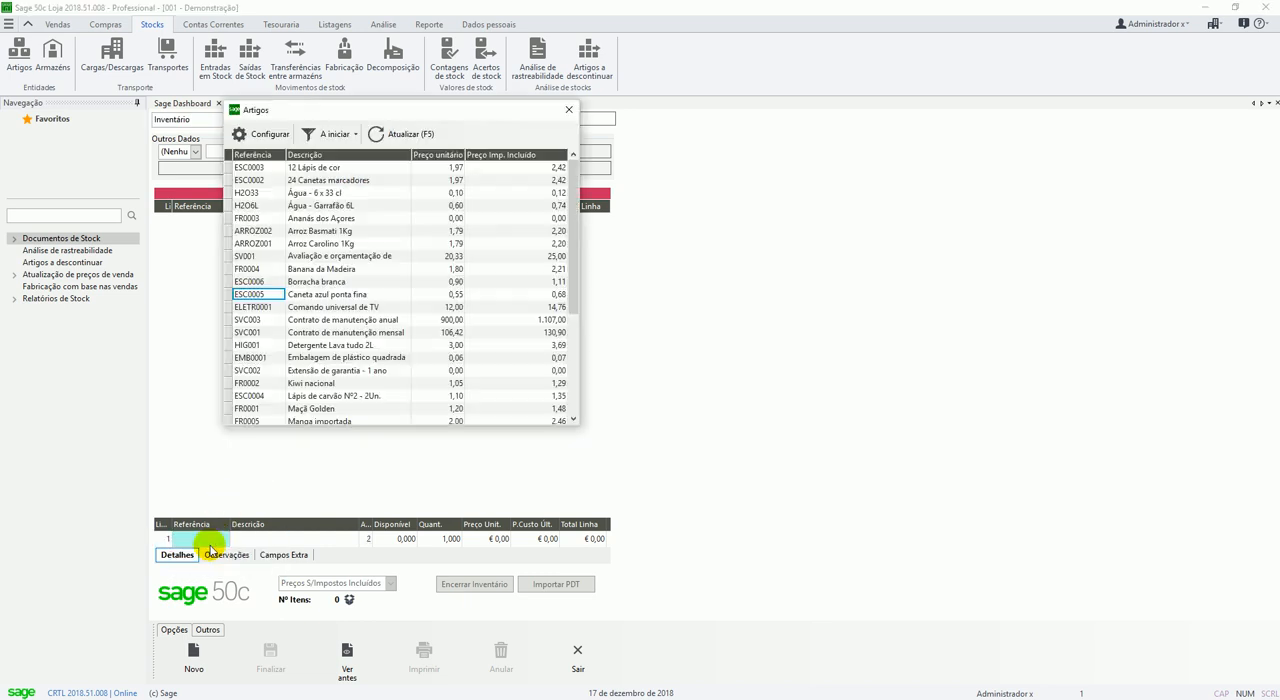
key("Down")
key("Down")
key("Down")
key("Down")
key("Down")
key("Down")
key("Return")
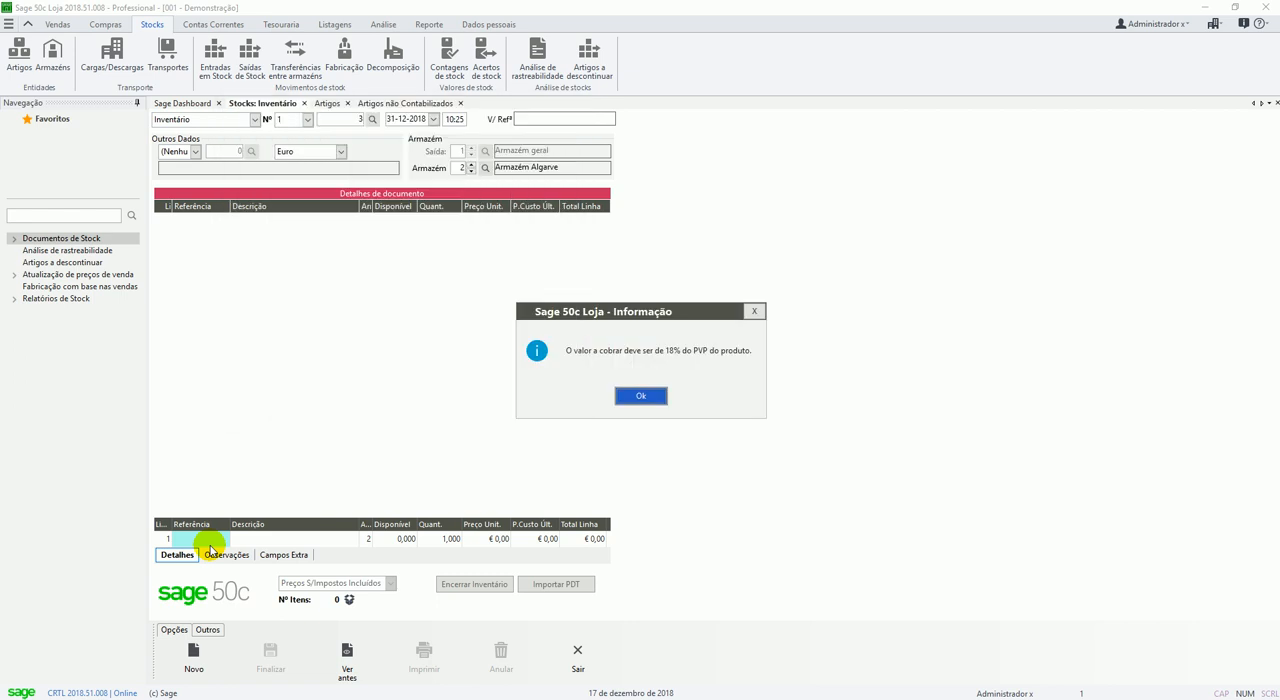
key("Return")
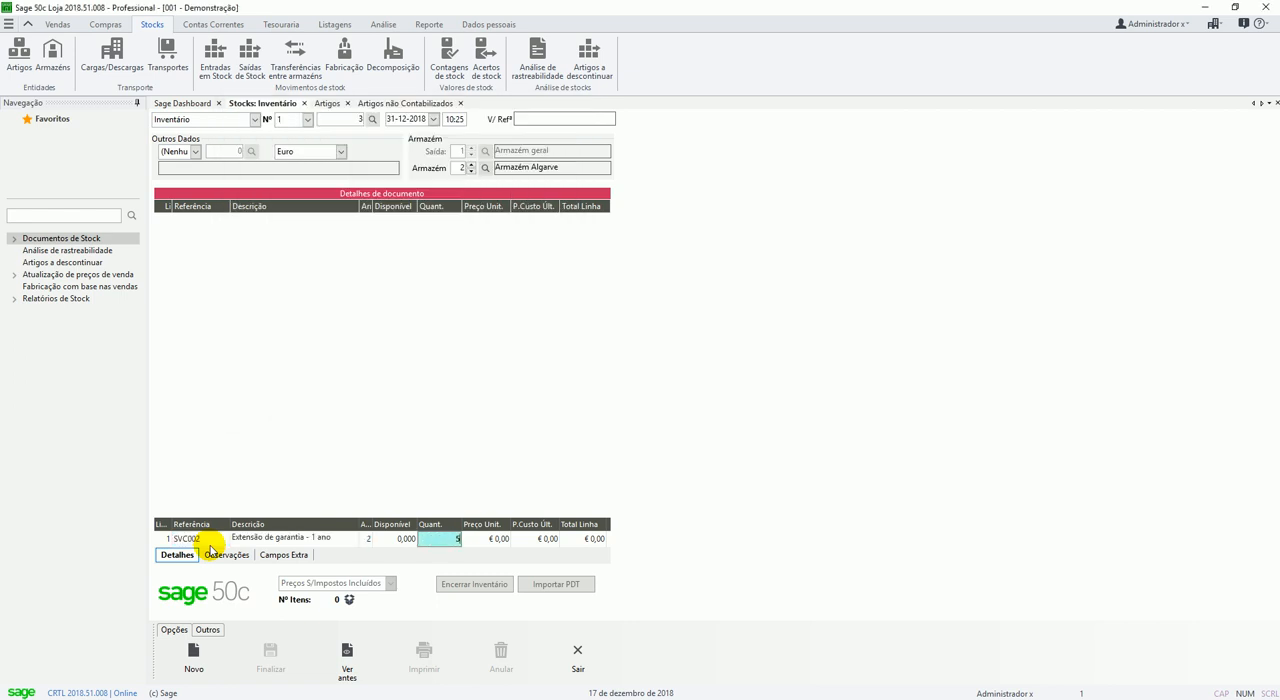
type("55")
key("Return")
key("Return")
key("Return")
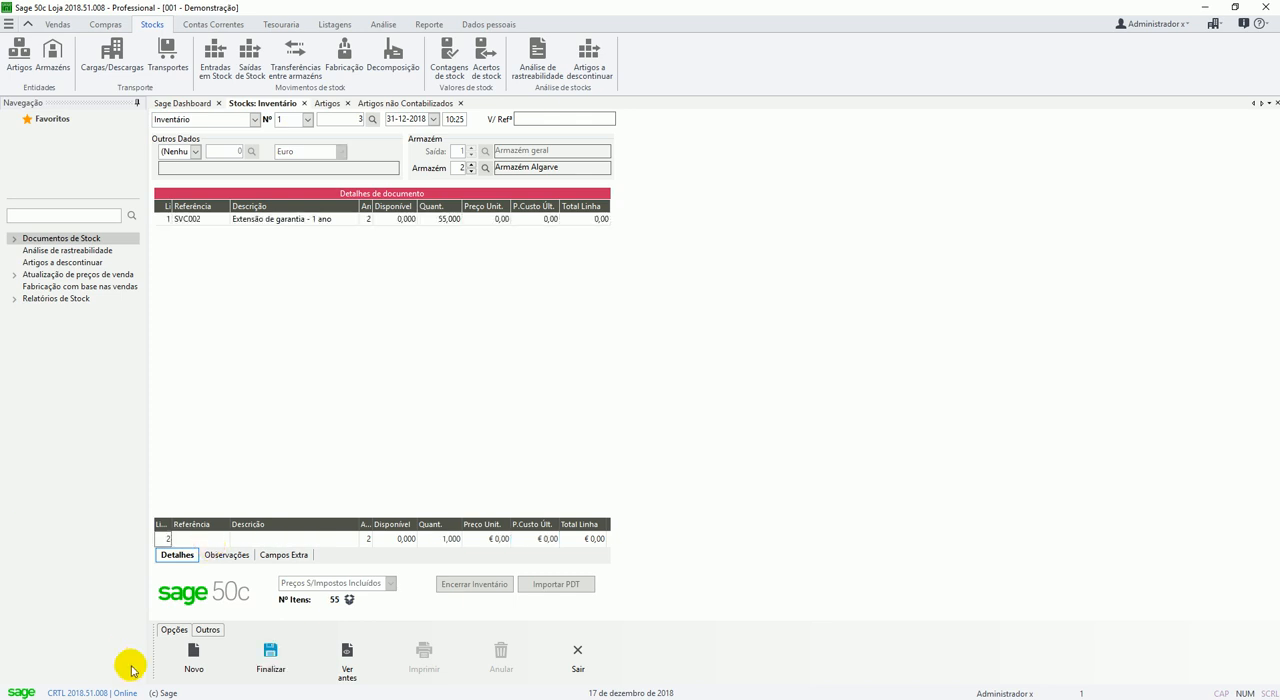
Finalize the Armazém Algarve Inventário document without issuing a printout, and reopen it as document number 3.
left_click(265, 662)
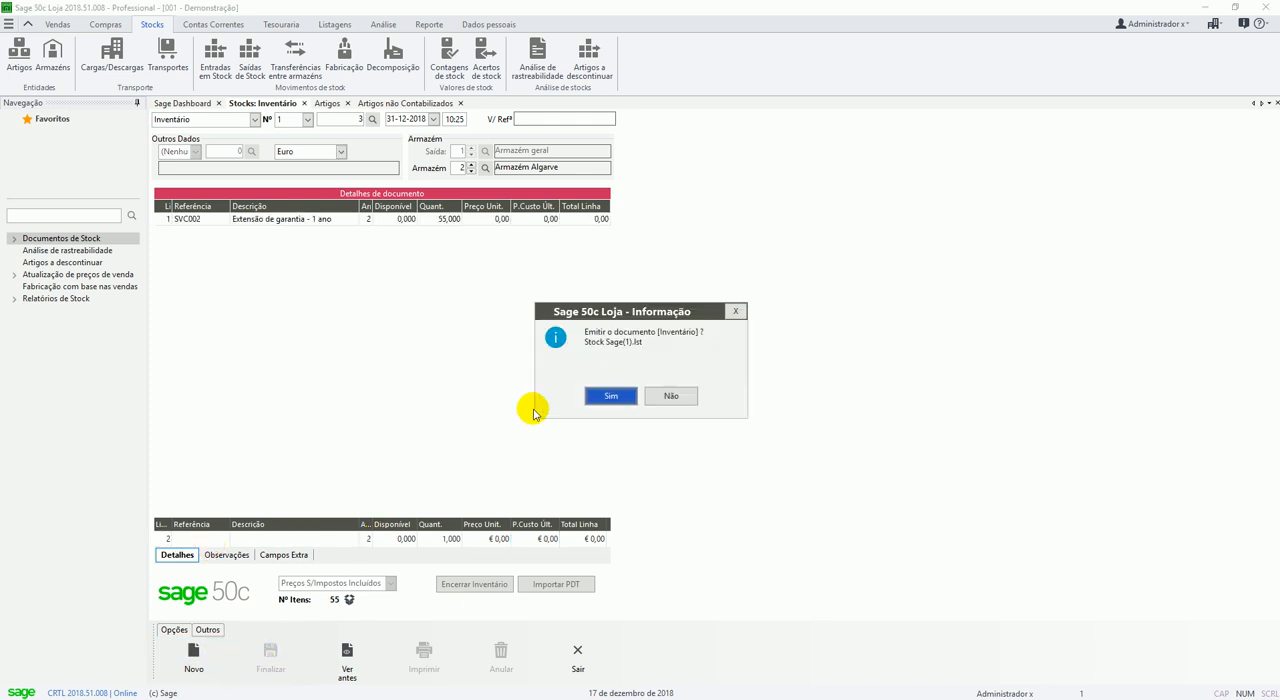
left_click(660, 396)
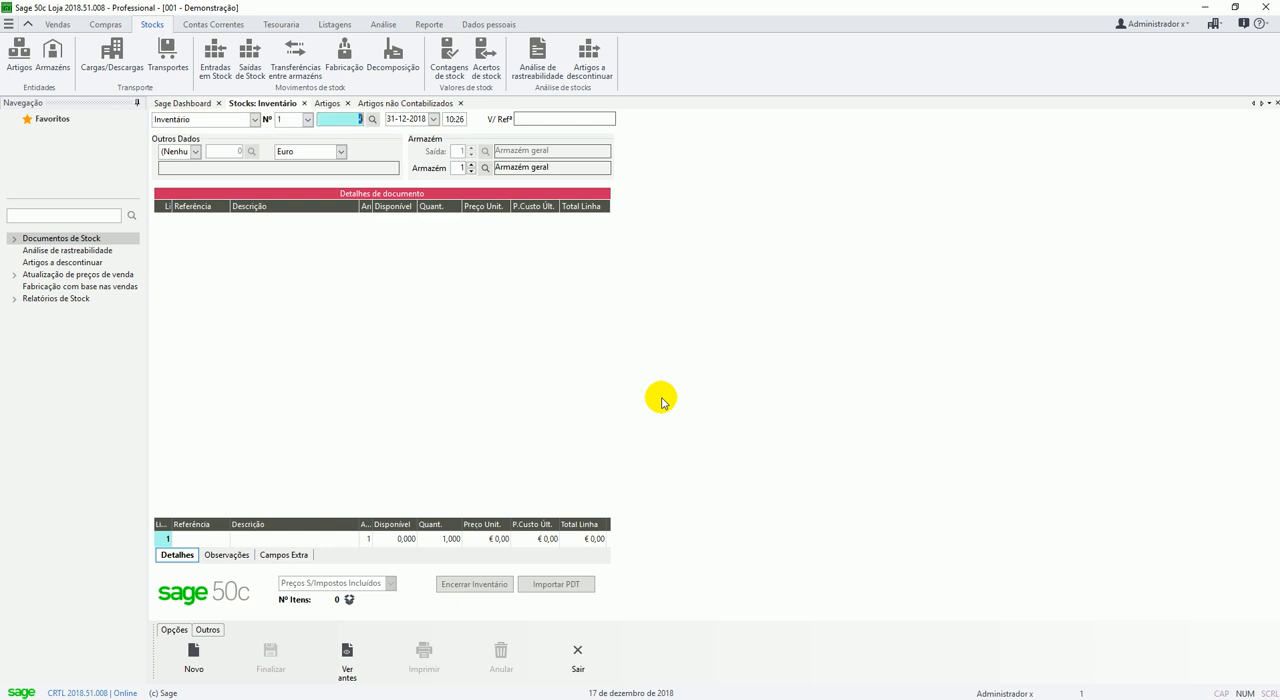
key("Tab")
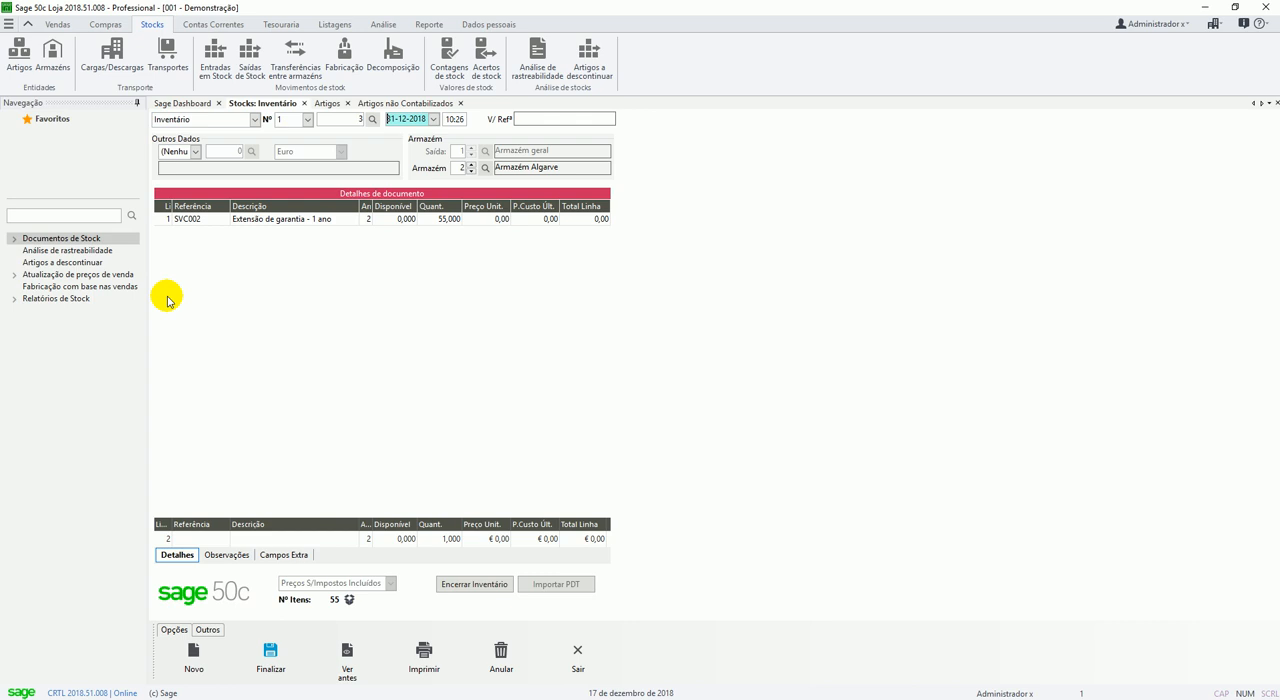
Review Inventário document number 2 for Armazém geral, and return to document number 3 for Armazém Algarve.
left_click(345, 119)
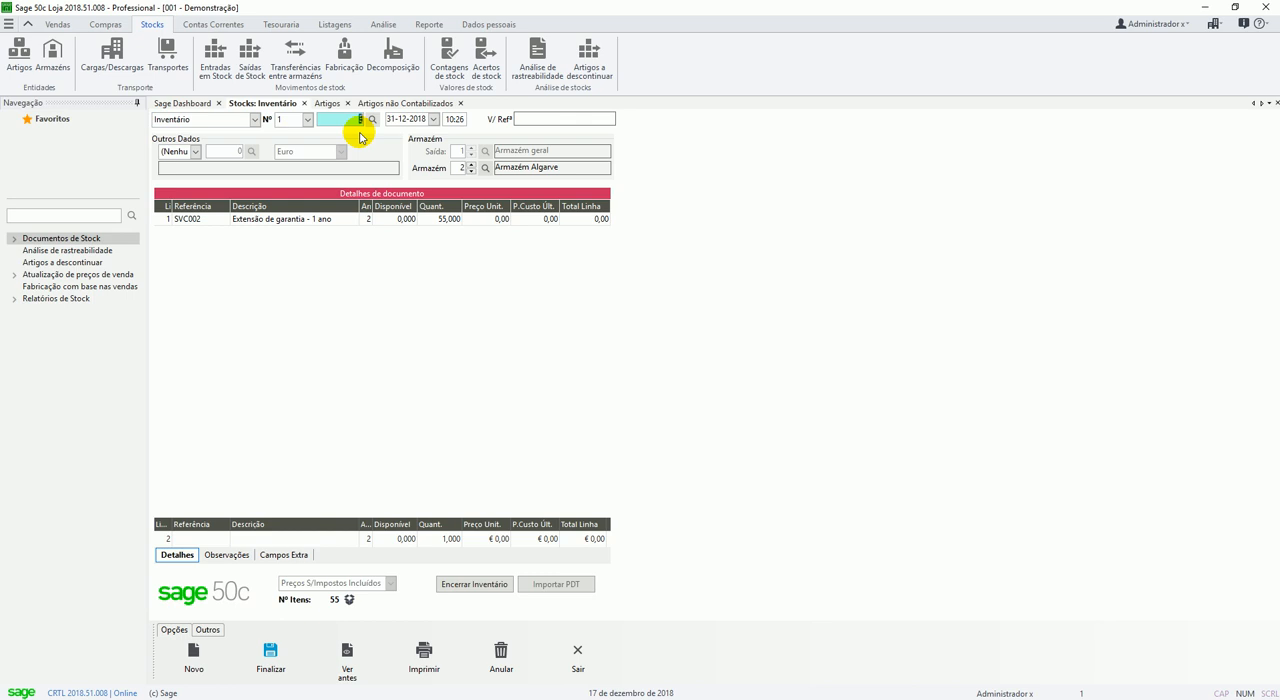
key("Tab")
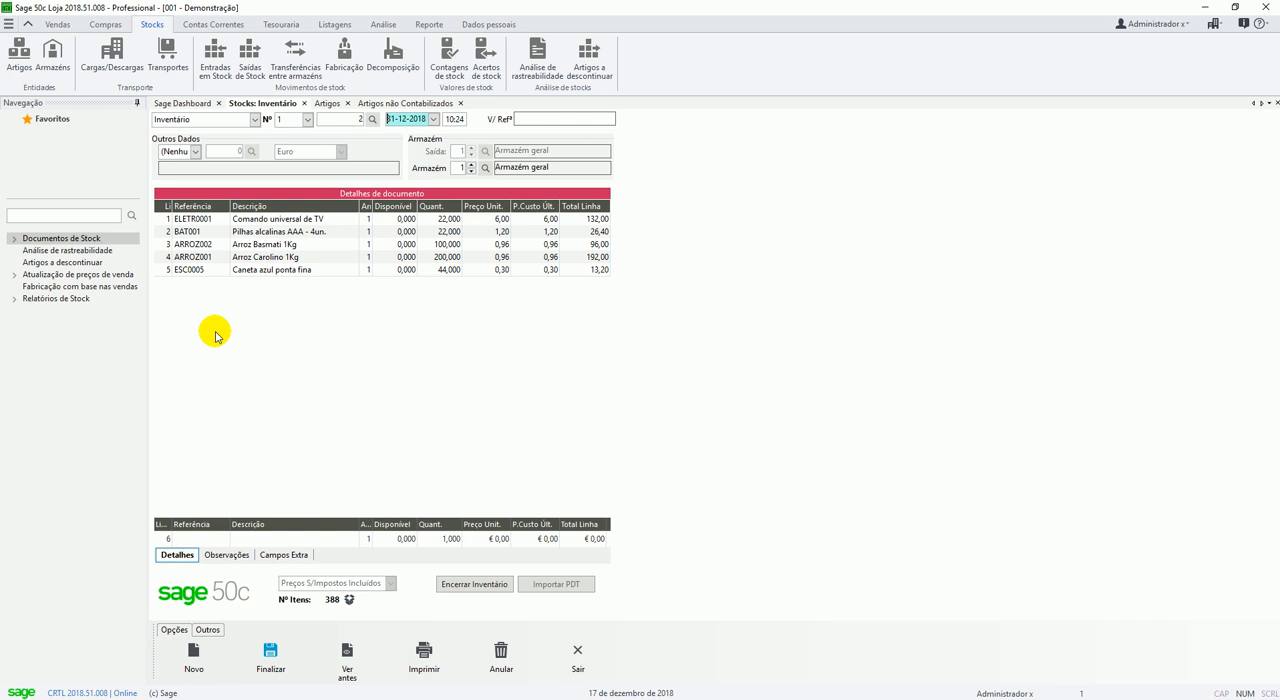
left_click(355, 118)
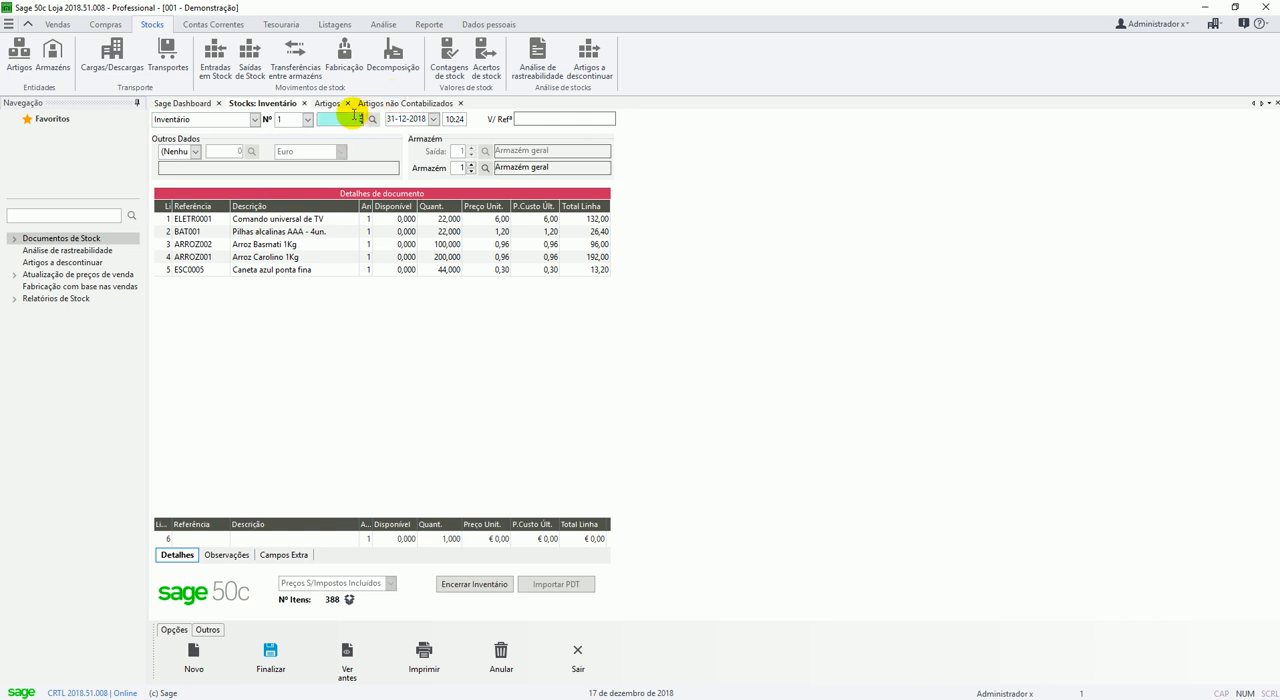
key("Tab")
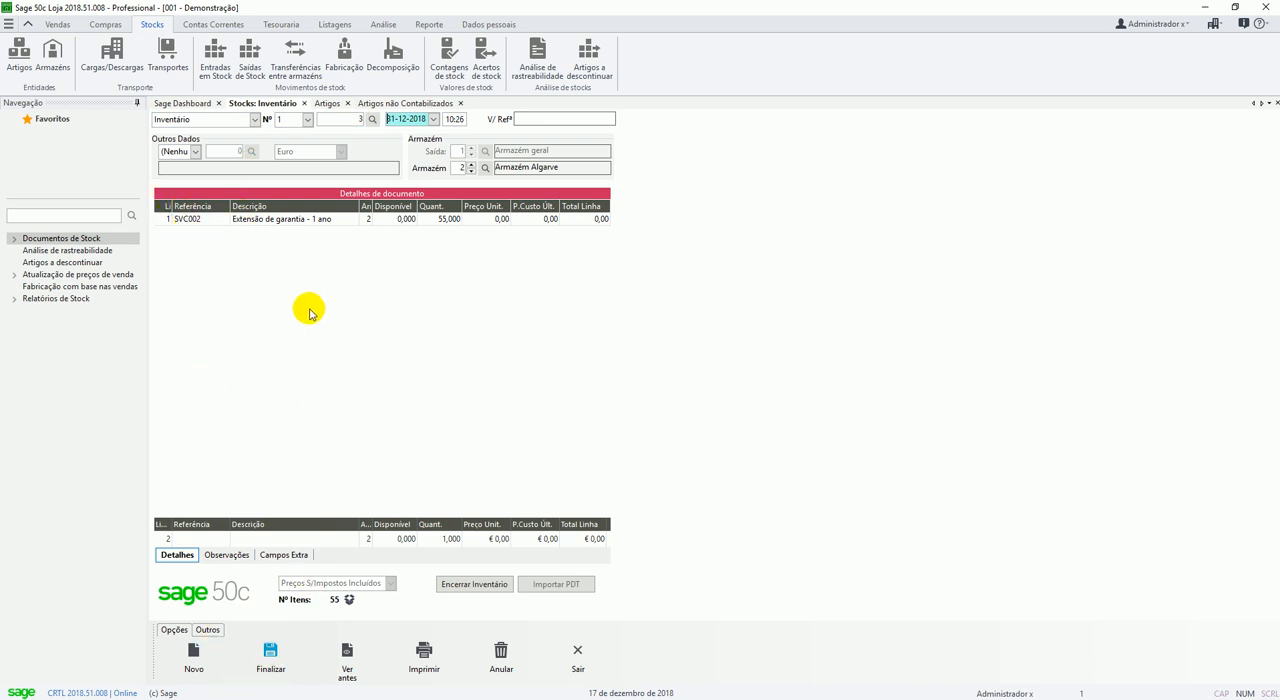
Close the inventory in document number 3, confirming that the quantities match the physical count, and reload the document.
left_click(481, 588)
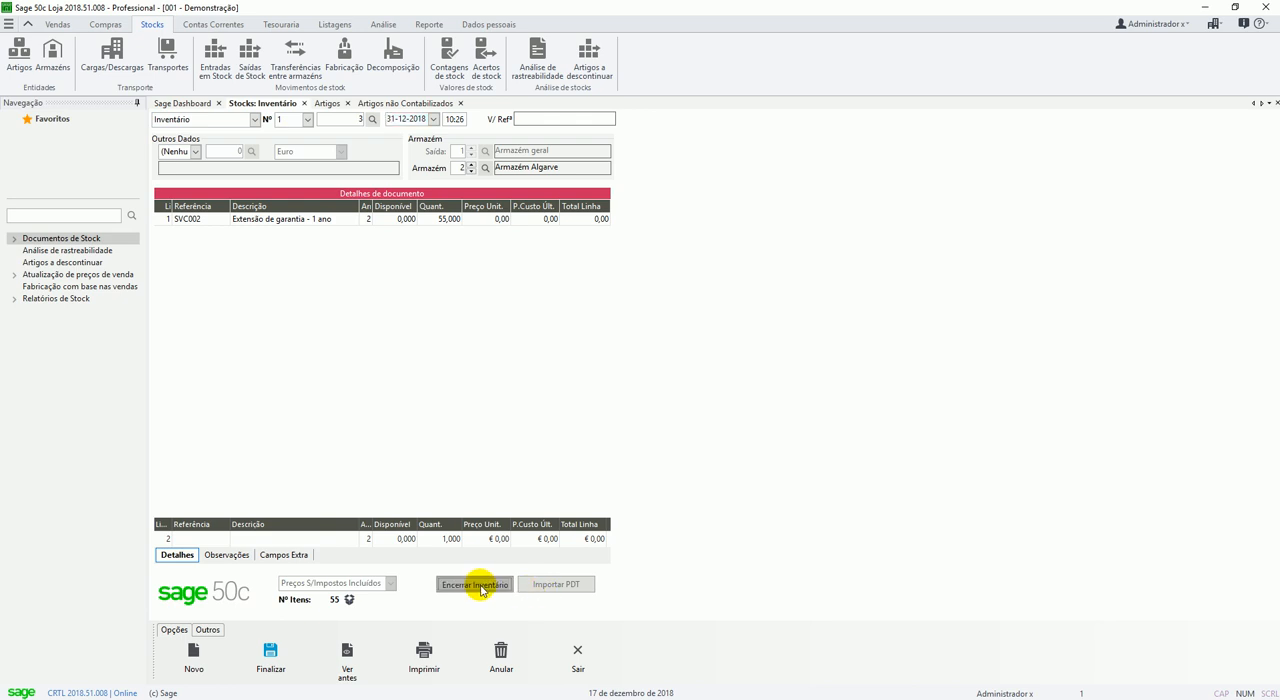
left_click(607, 397)
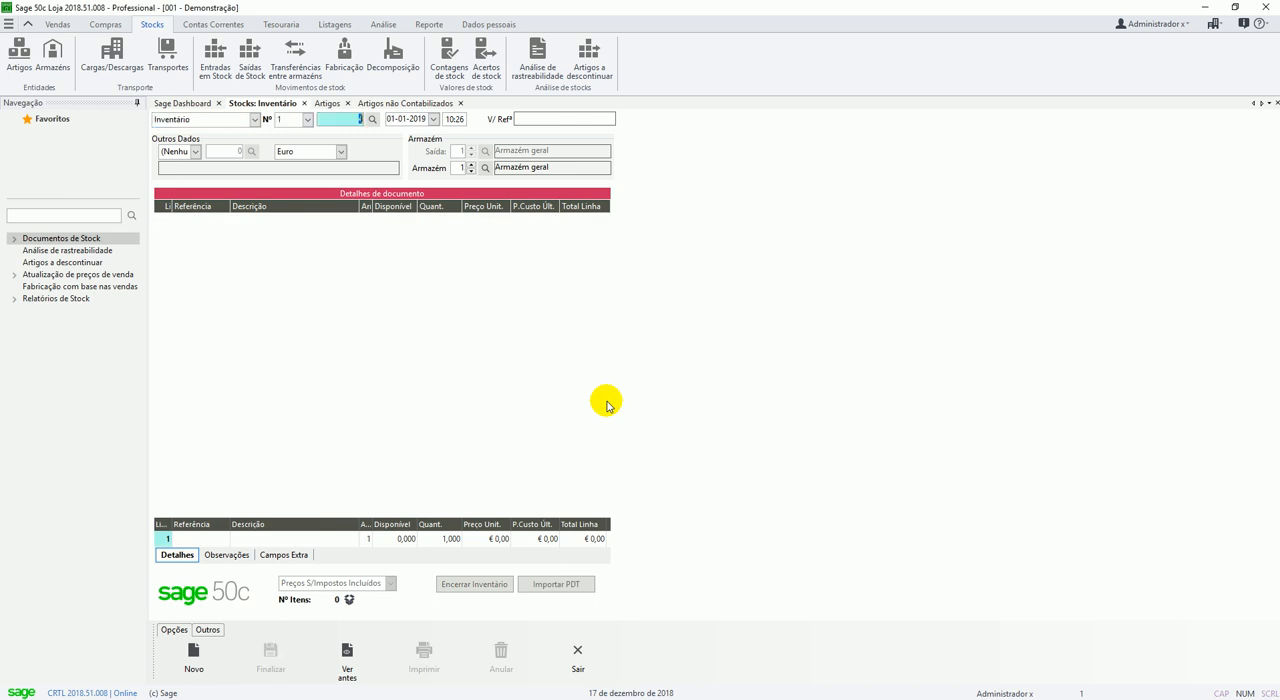
key("Tab")
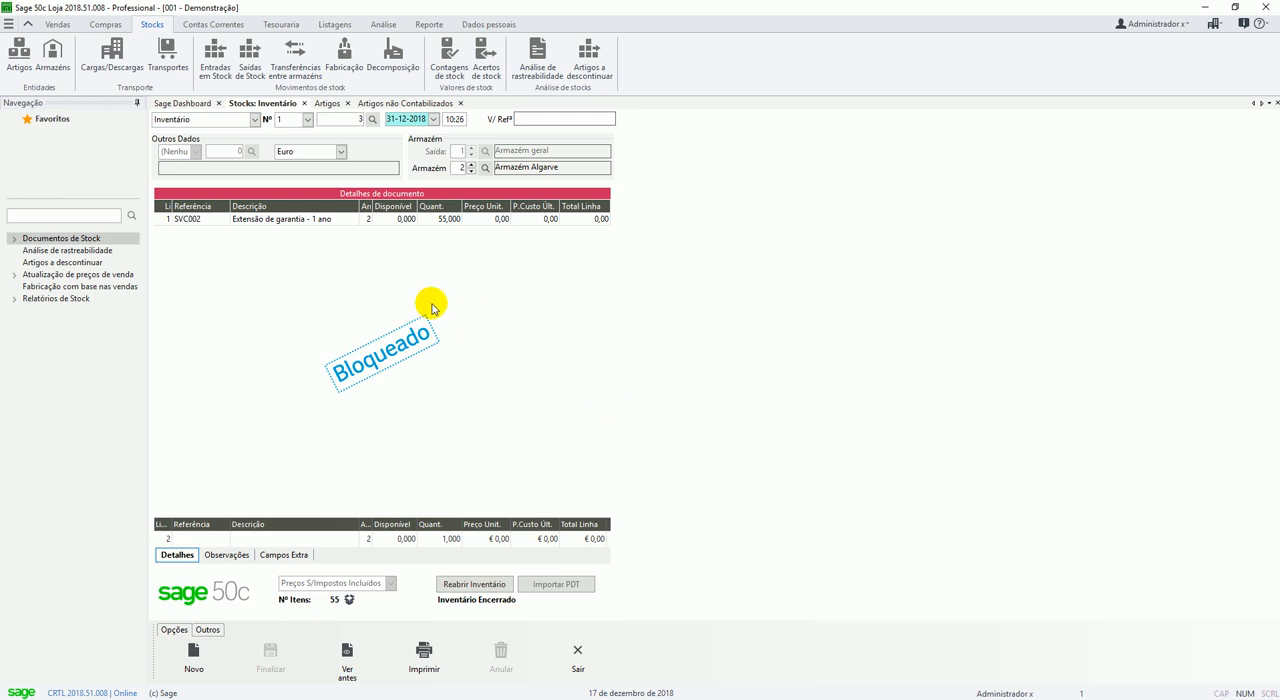
Check that Inventário document number 2 for Armazém geral is closed, and reload document number 3 for Armazém Algarve.
left_click(348, 120)
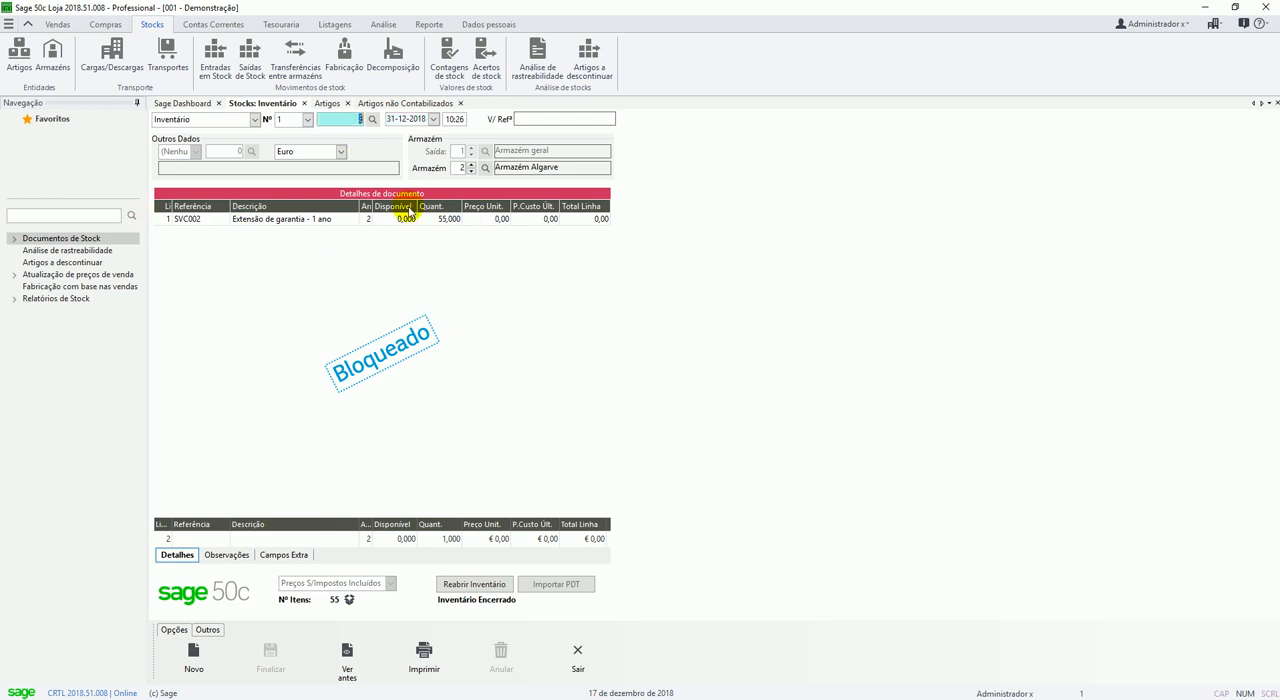
type("2")
key("Tab")
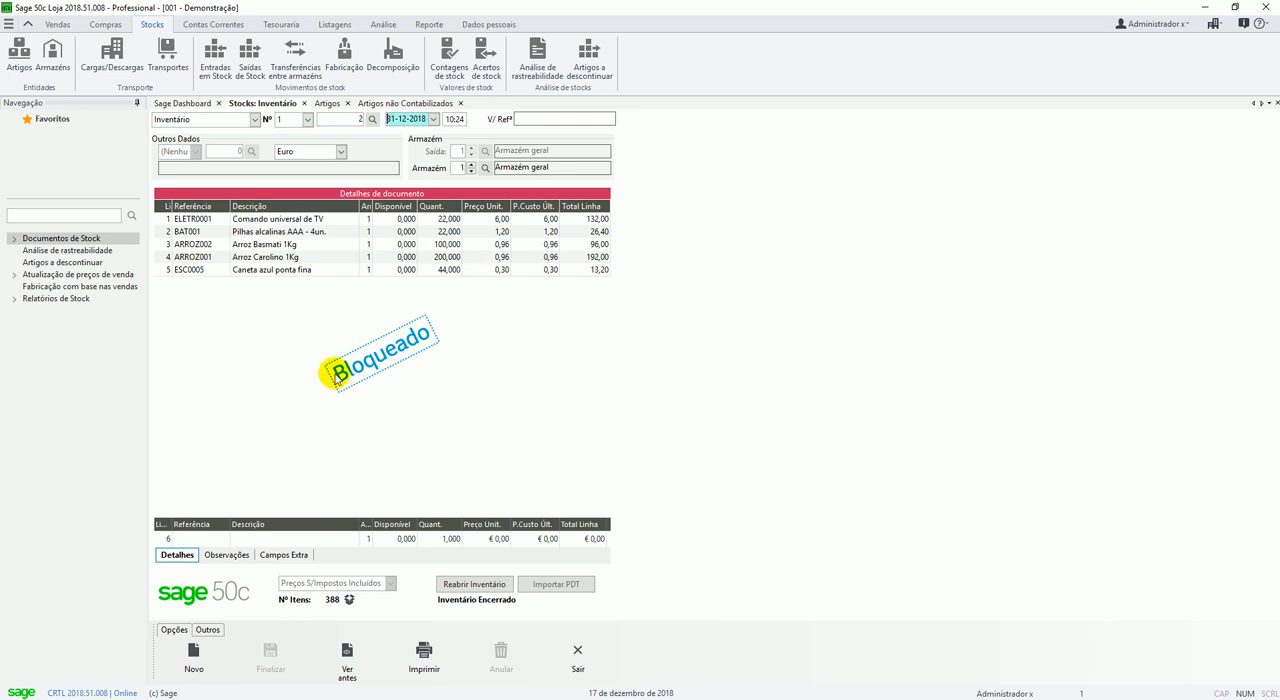
left_click(328, 118)
type("3")
key("Tab")
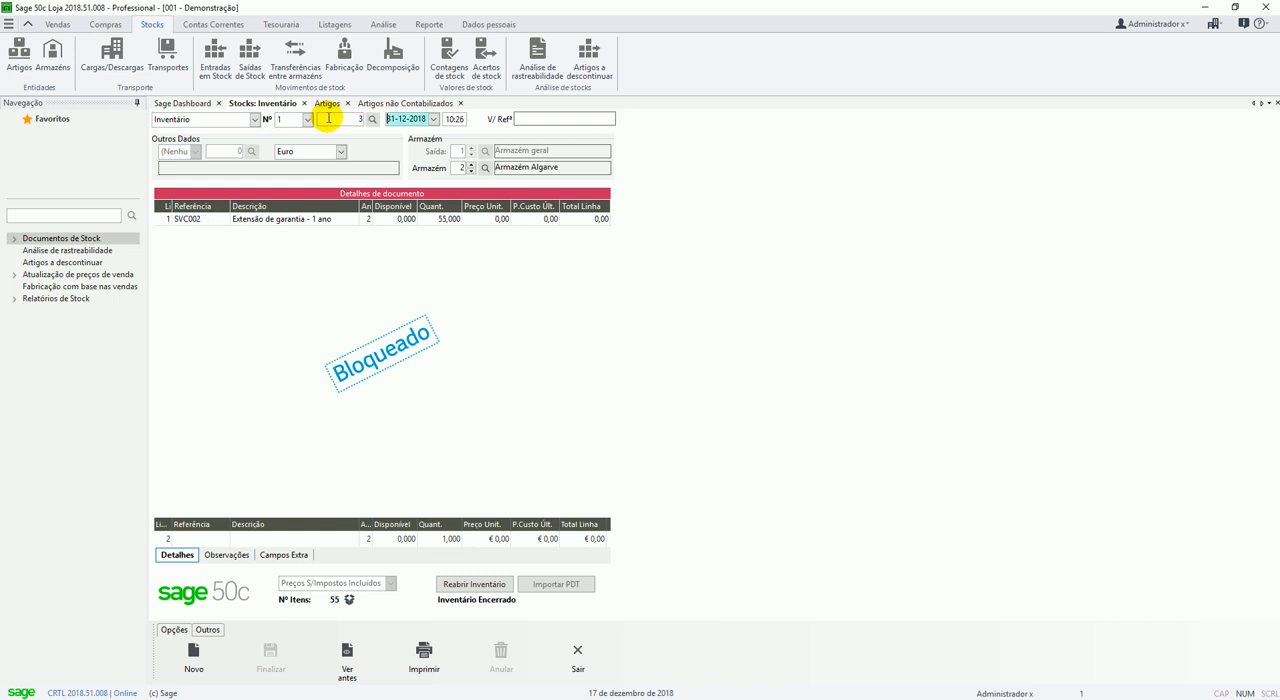
Look up the stock data of articles SVC002 Extensão de garantia - 1 ano and ARROZ001 Arroz Carolino 1Kg in the Artigos records.
left_click(328, 103)
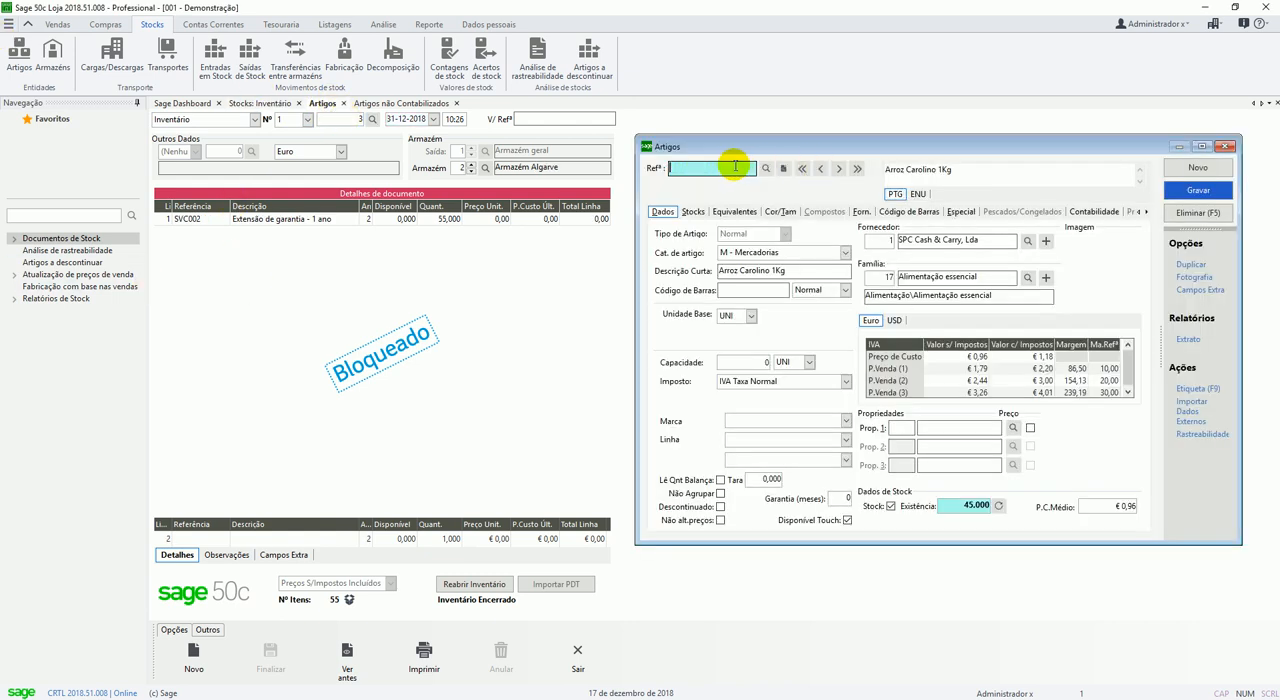
key("Delete")
key("F4")
key("Return")
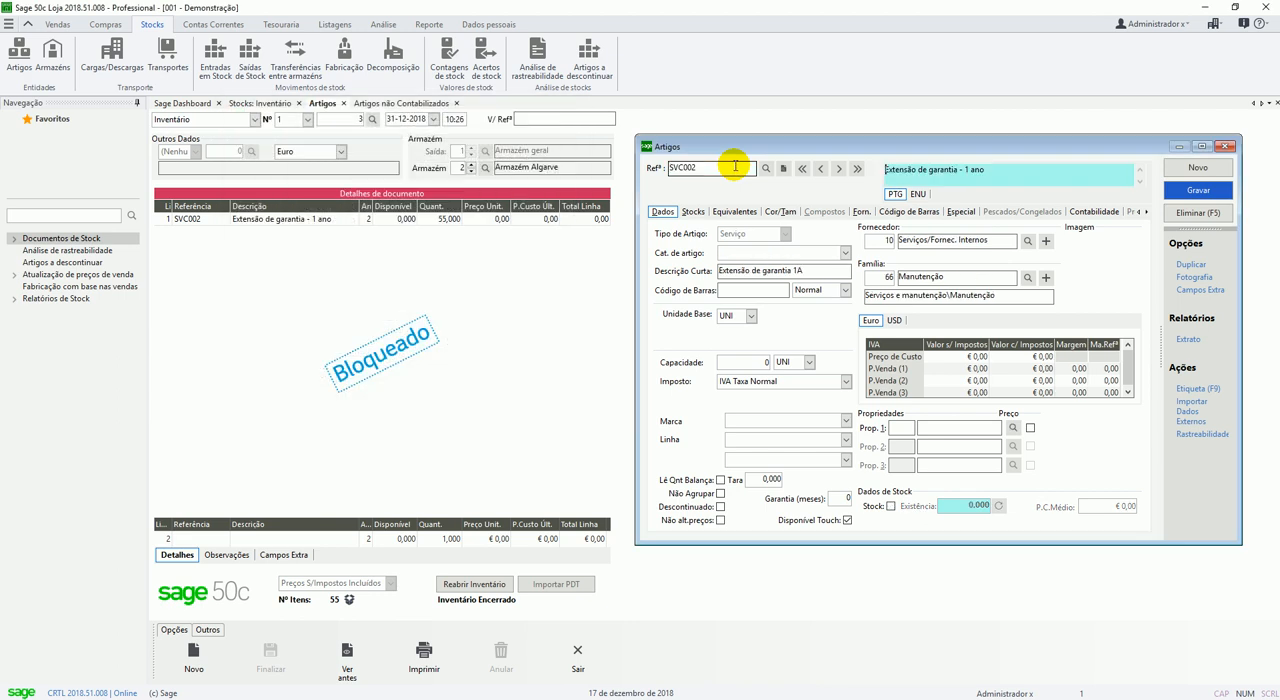
left_click_drag(766, 152, 708, 155)
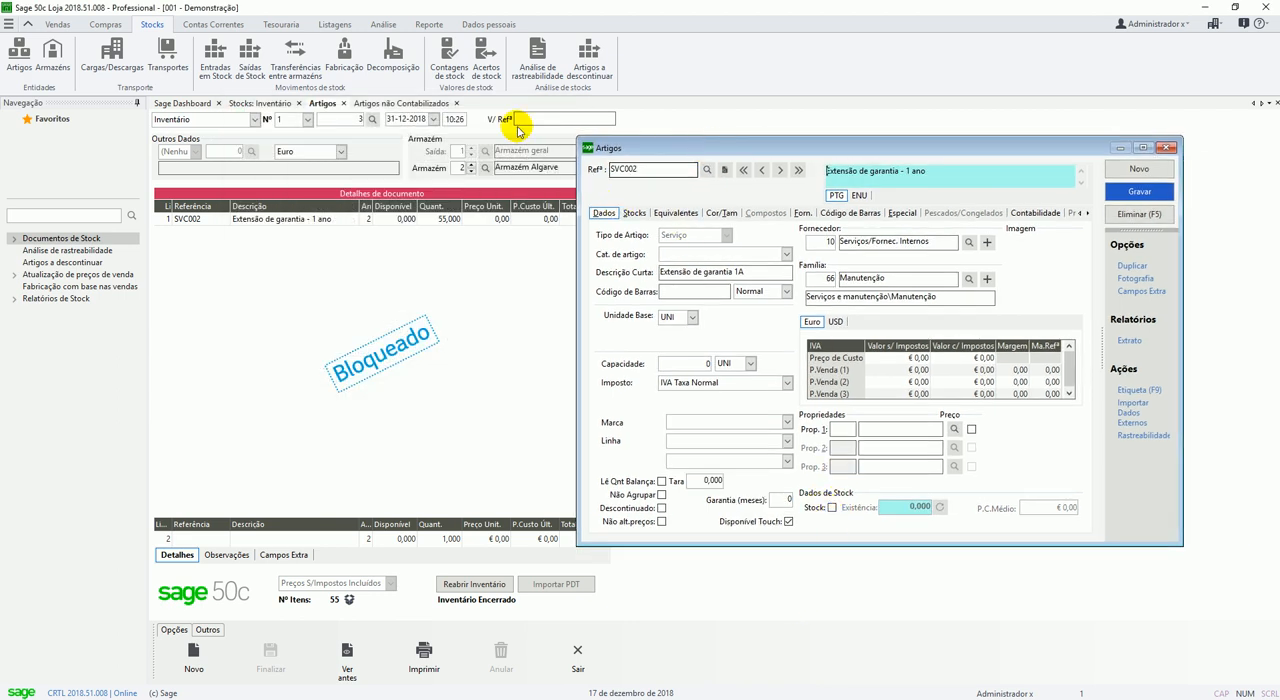
left_click(706, 169)
type("a")
key("Down")
key("Return")
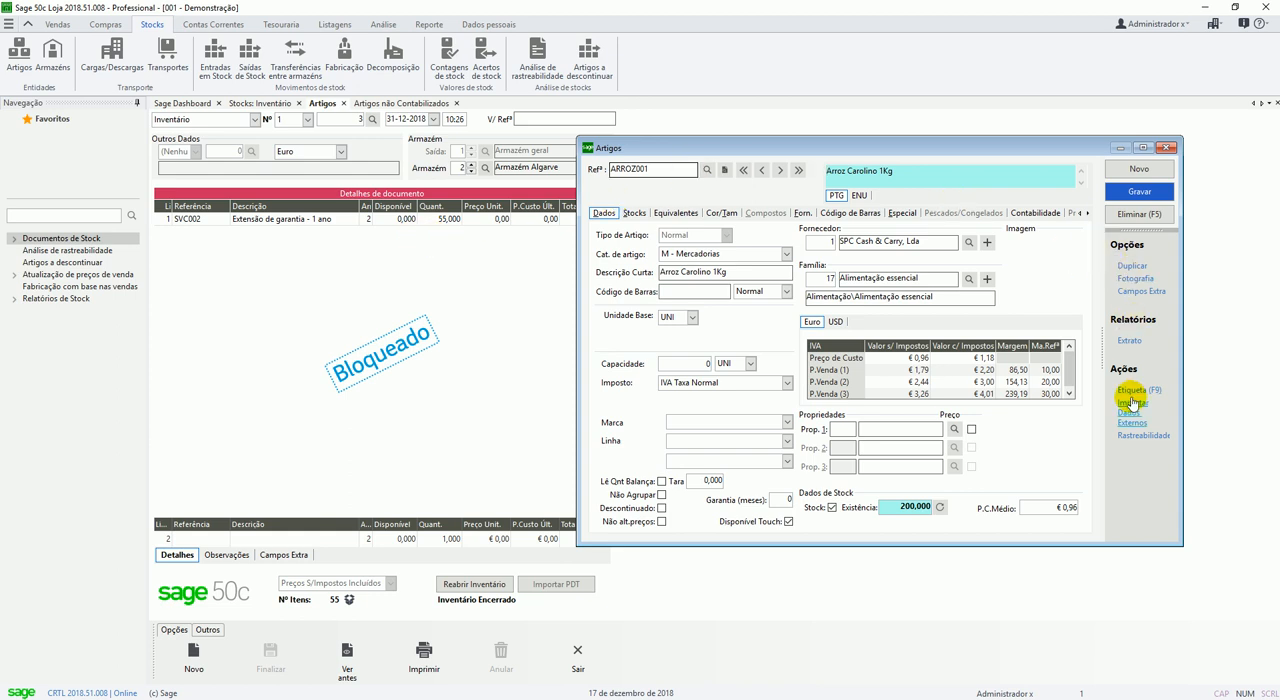
Generate the movement statement of ARROZ001 Arroz Carolino 1Kg from 01-jan-2018 to 17-dez-2019 and examine its entries.
left_click(1129, 340)
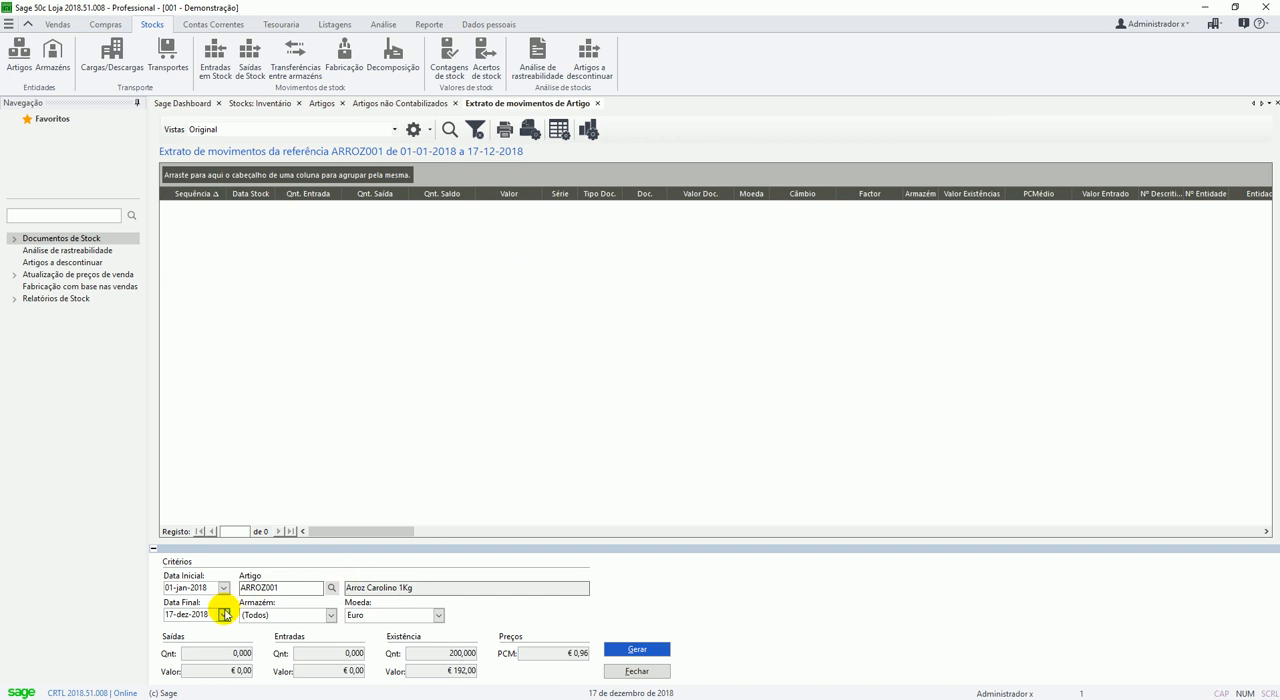
left_click(180, 614)
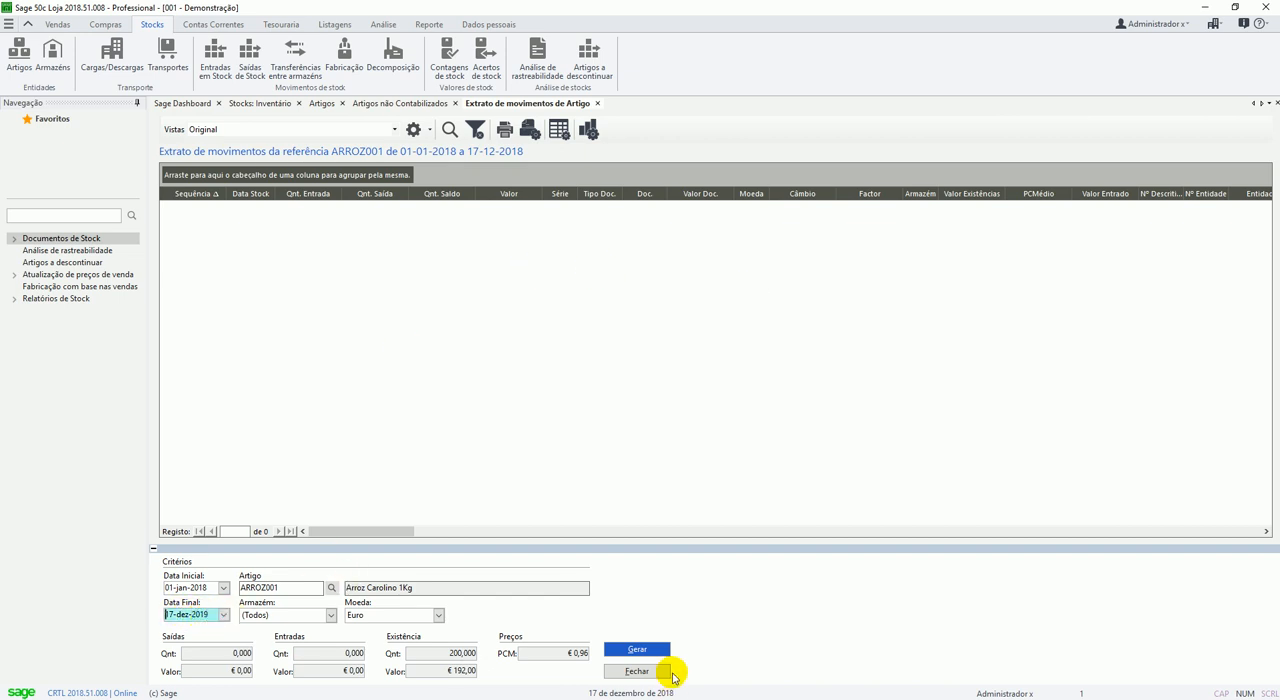
left_click(652, 648)
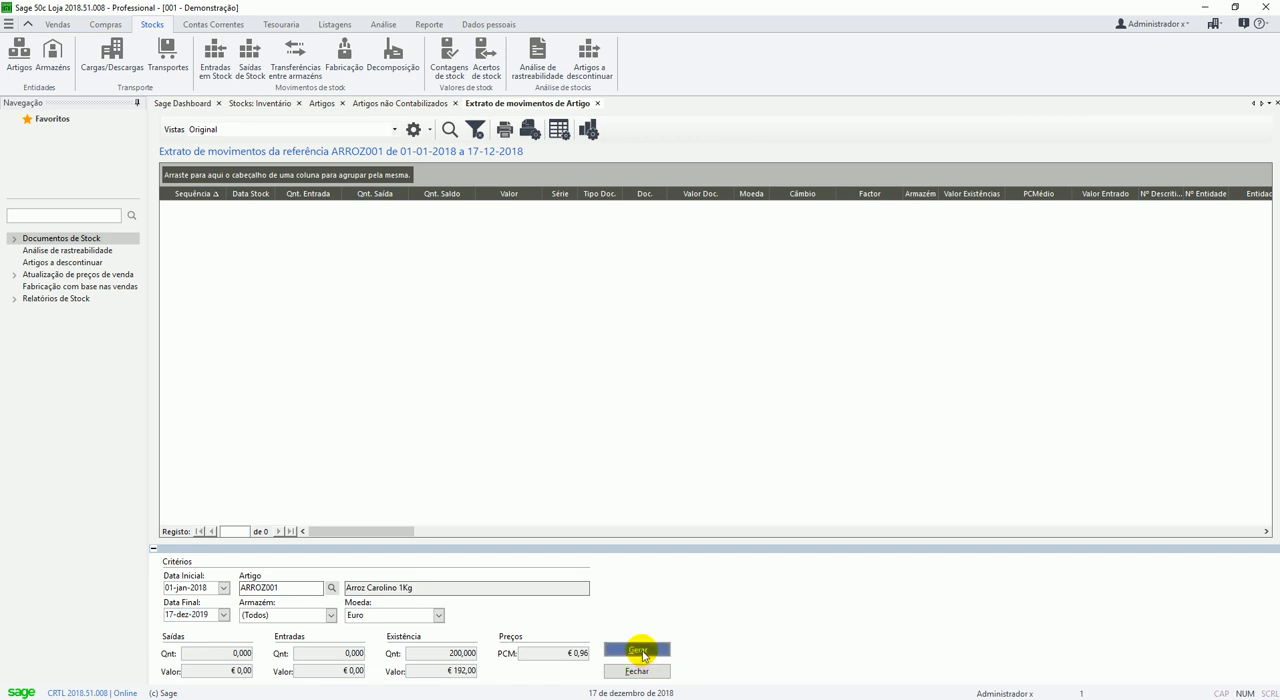
left_click(652, 648)
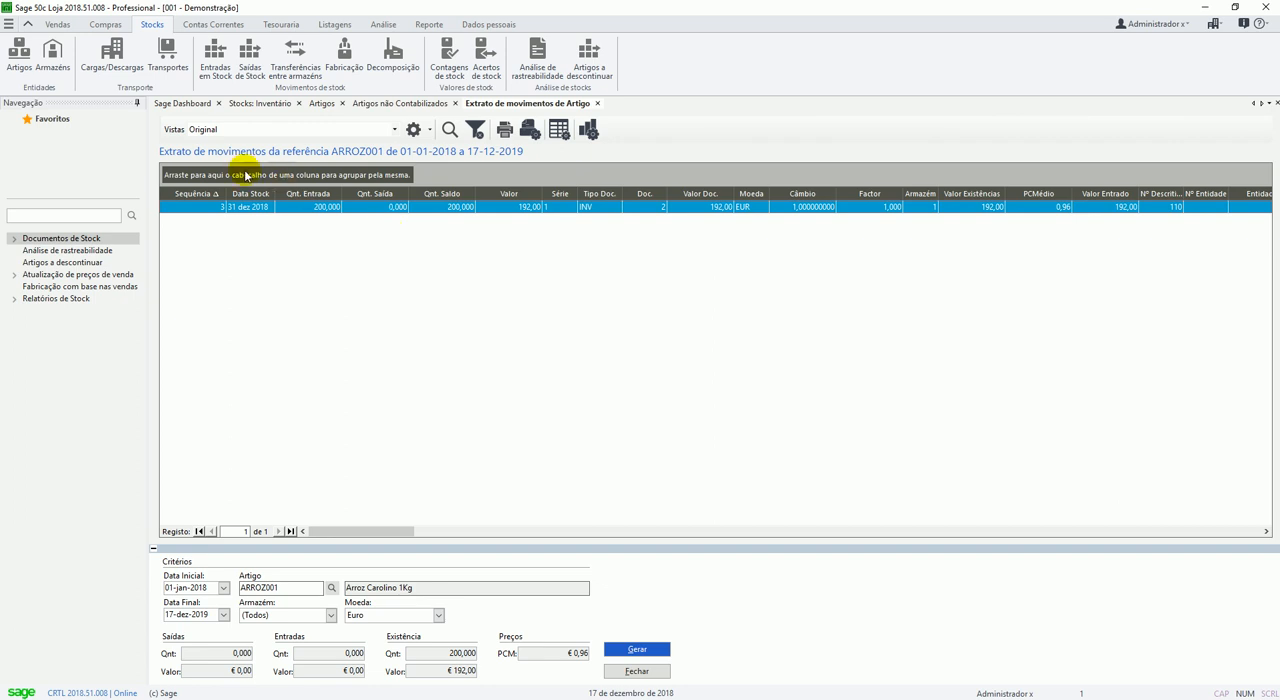
scroll(318, 218, "right", 3)
scroll(318, 218, "left", 3)
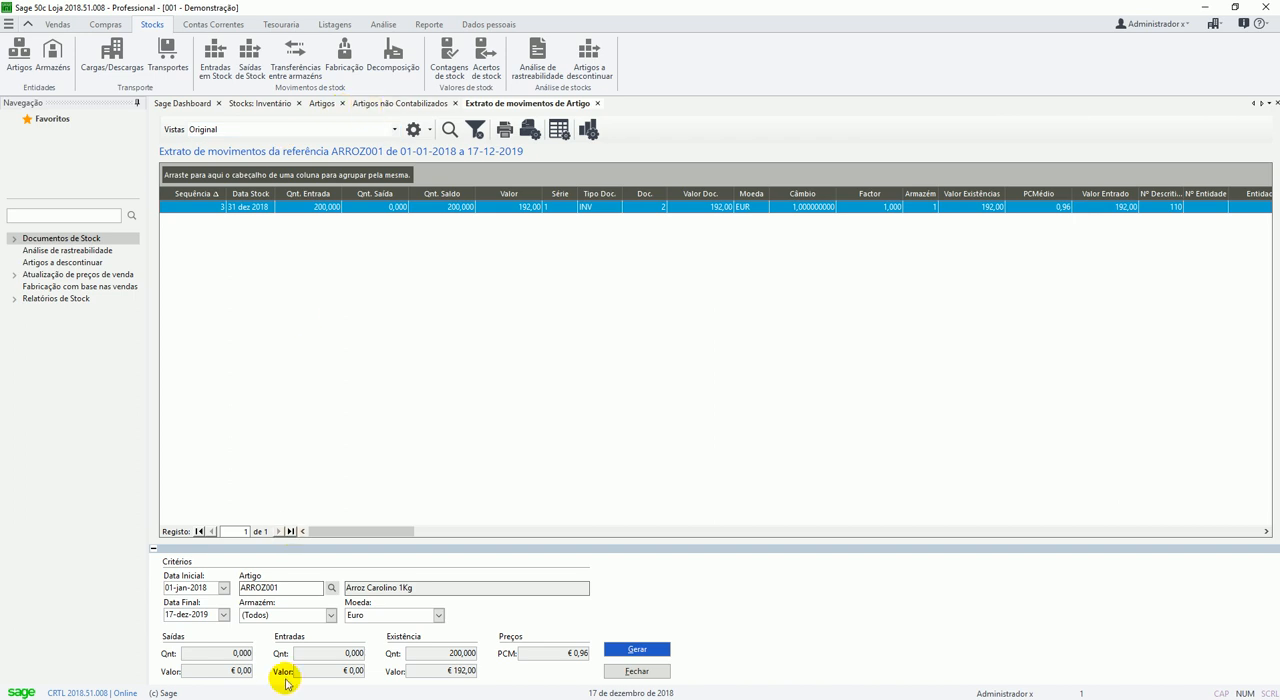
Generate the same movement statement for ARROZ002 Arroz Basmati 1Kg, and return to the Inventário document.
left_click(331, 588)
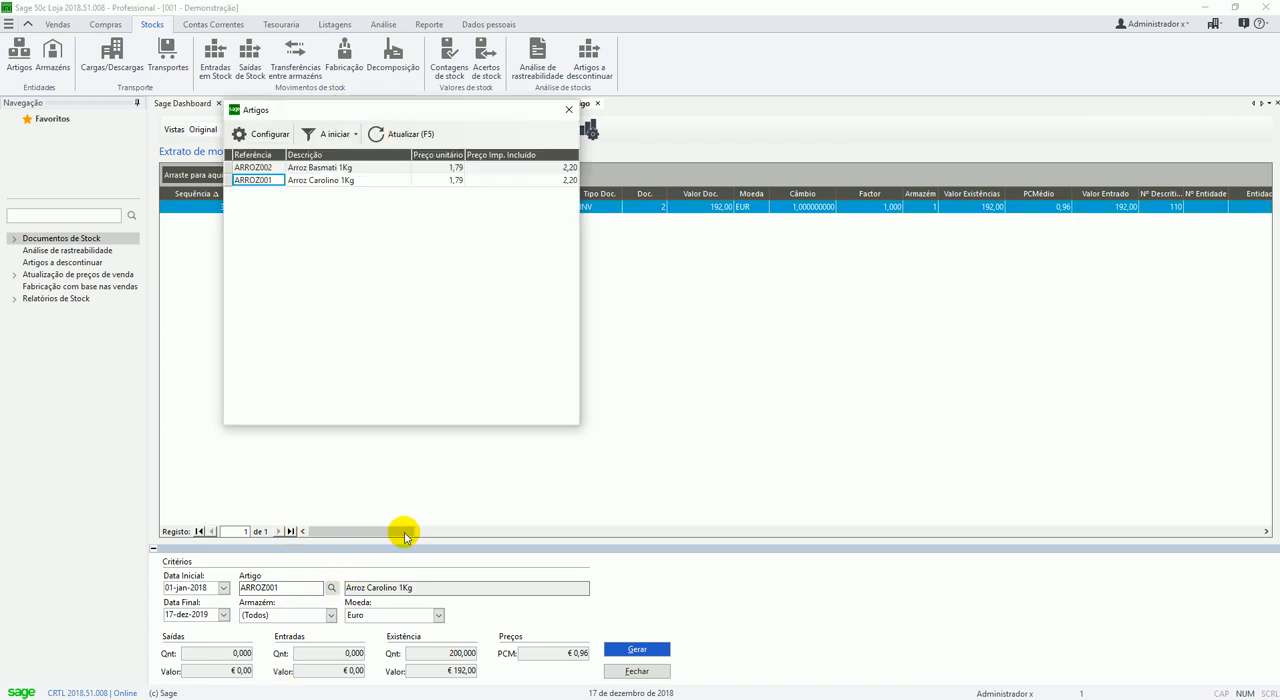
key("Up")
key("Return")
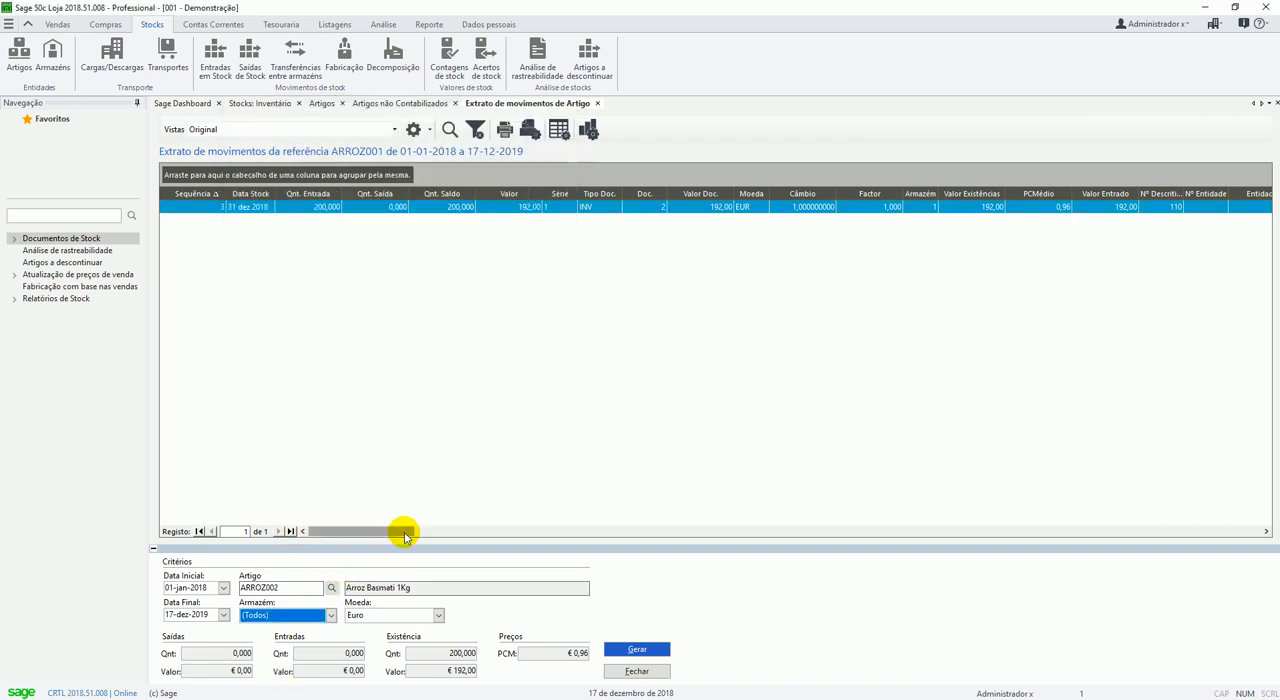
left_click(637, 649)
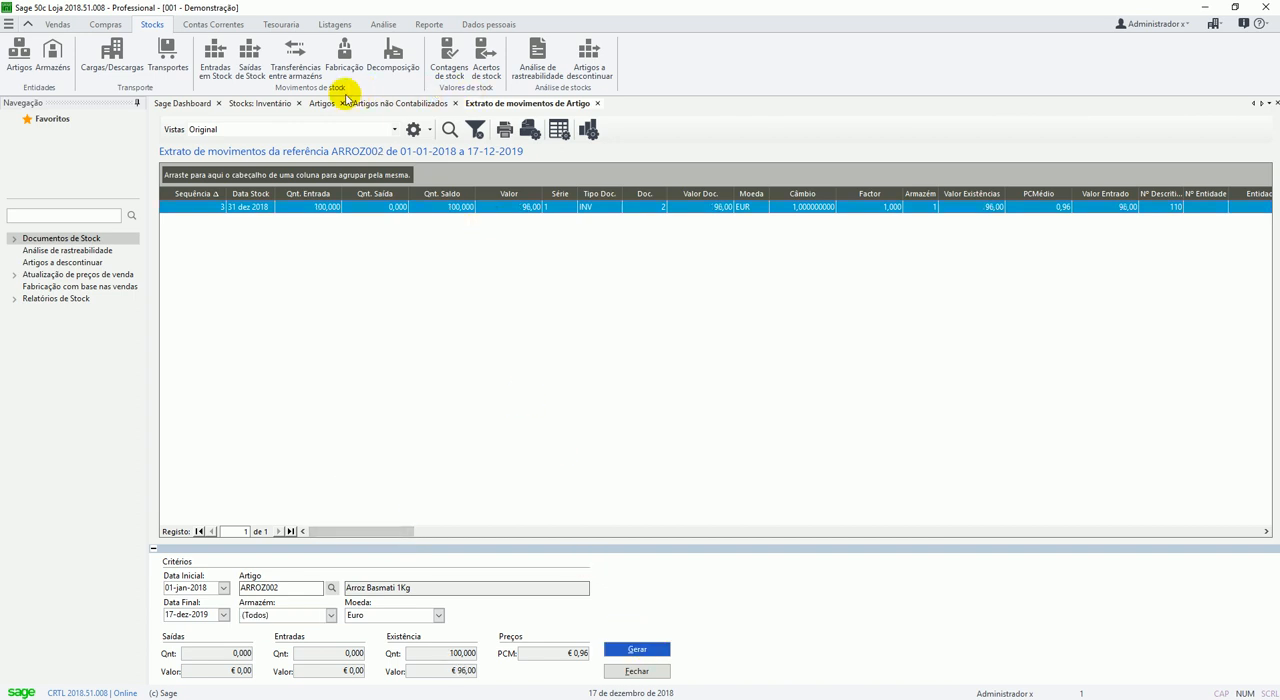
left_click(281, 106)
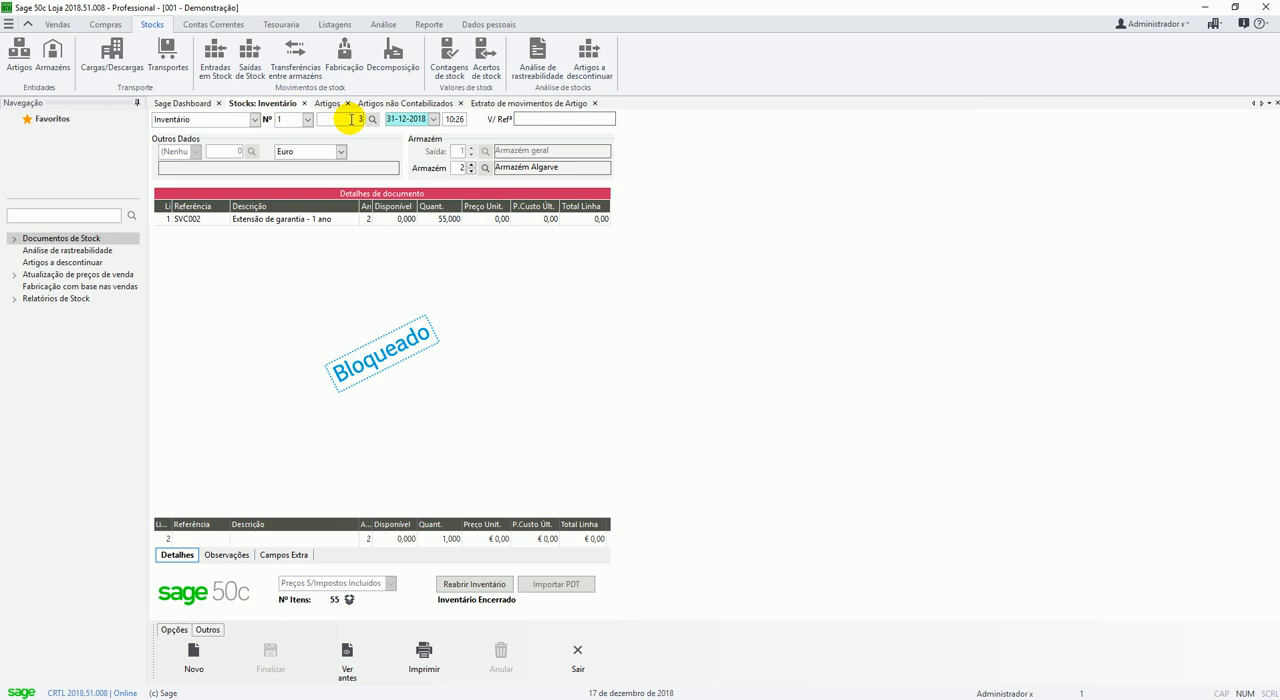
left_click(350, 119)
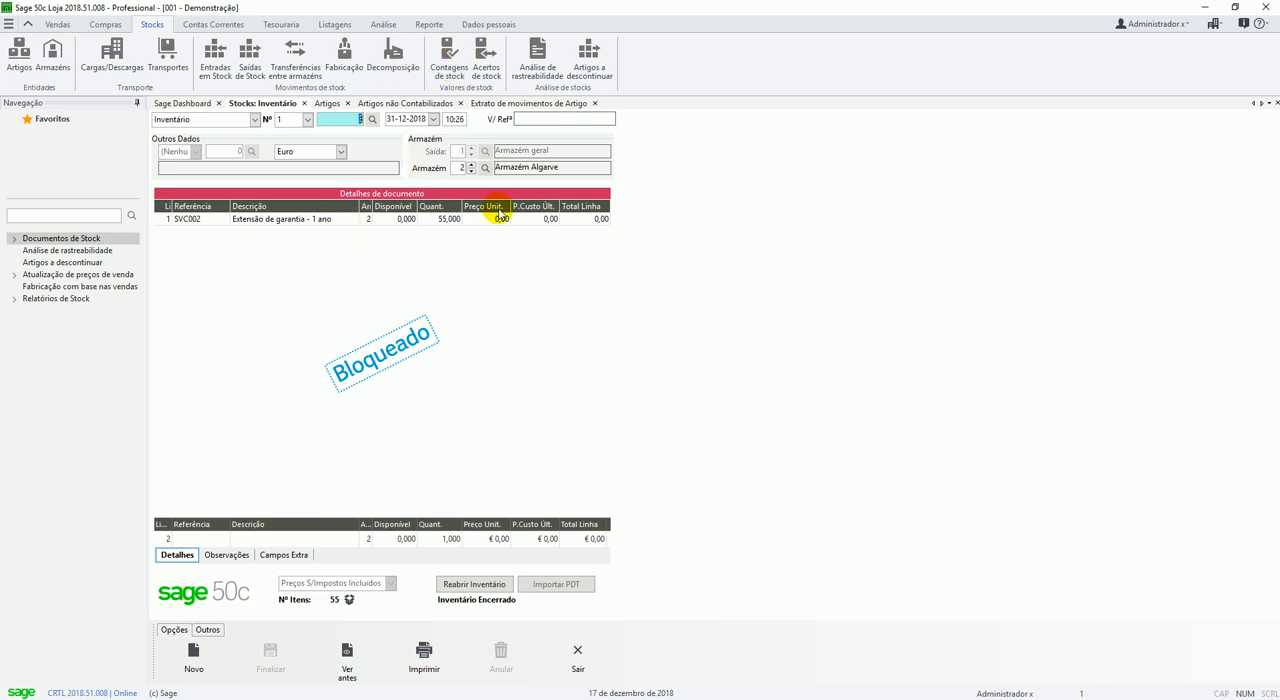
Export the annual inventory file for 2018 in AT format, version 1.02, to the proposed folder and leave the export.
left_click(430, 25)
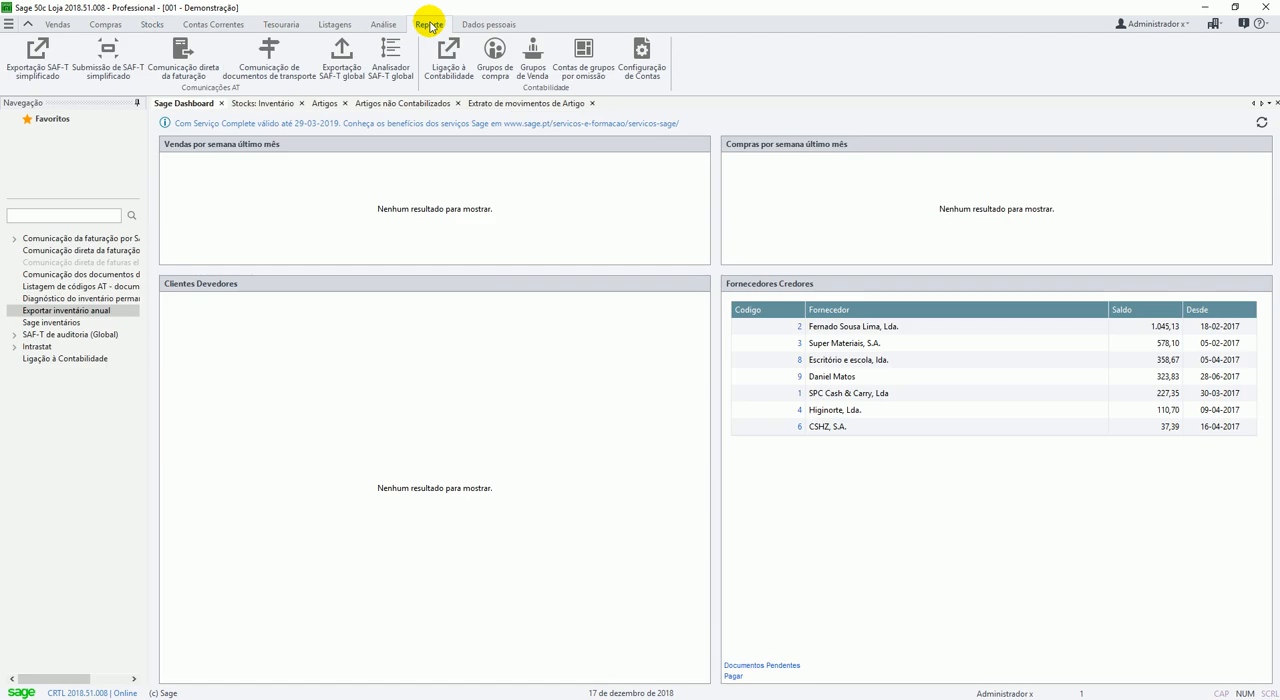
left_click(62, 312)
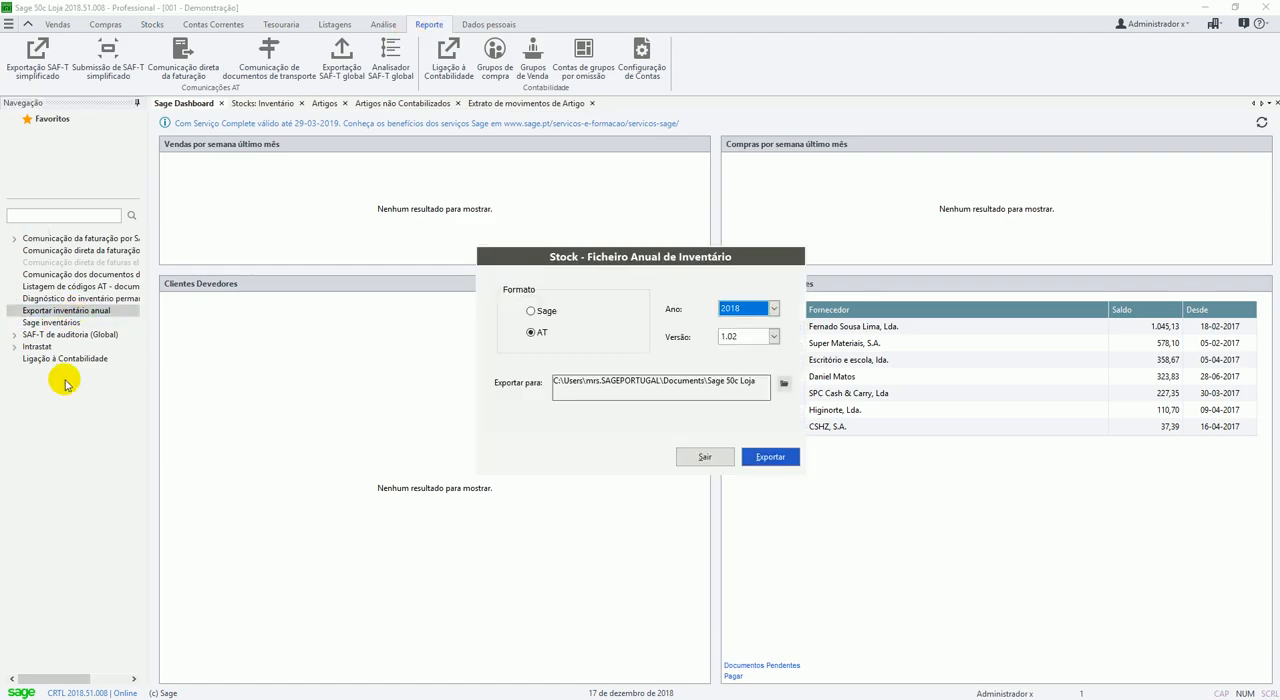
left_click(768, 457)
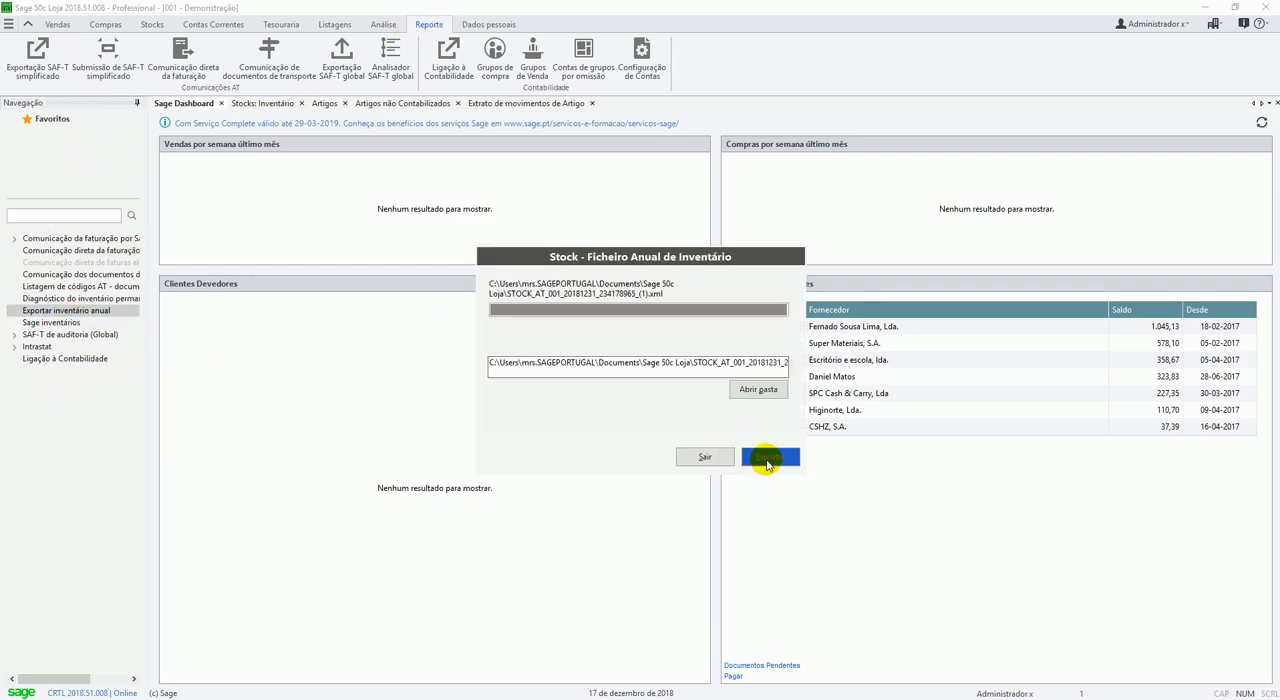
left_click(706, 458)
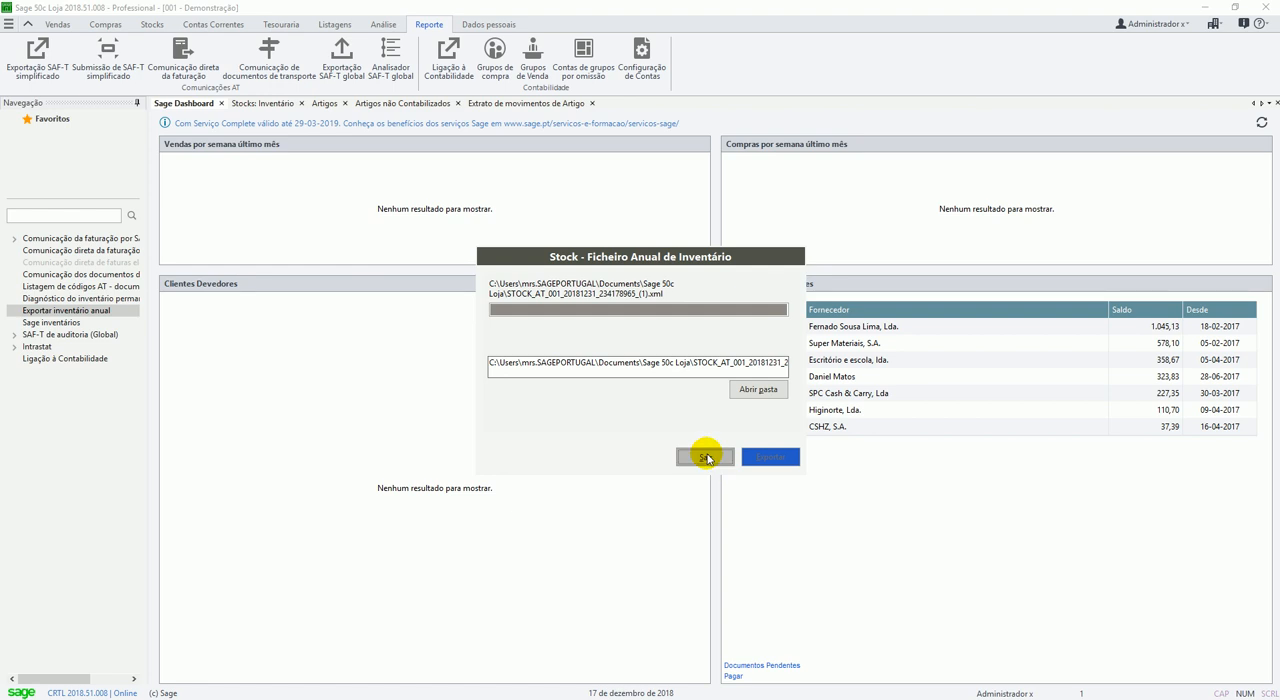
Generate the Inventário Existência por Armazém report for Armazém geral at 31-dez-2018 by article, and examine the listed stock.
left_click(382, 24)
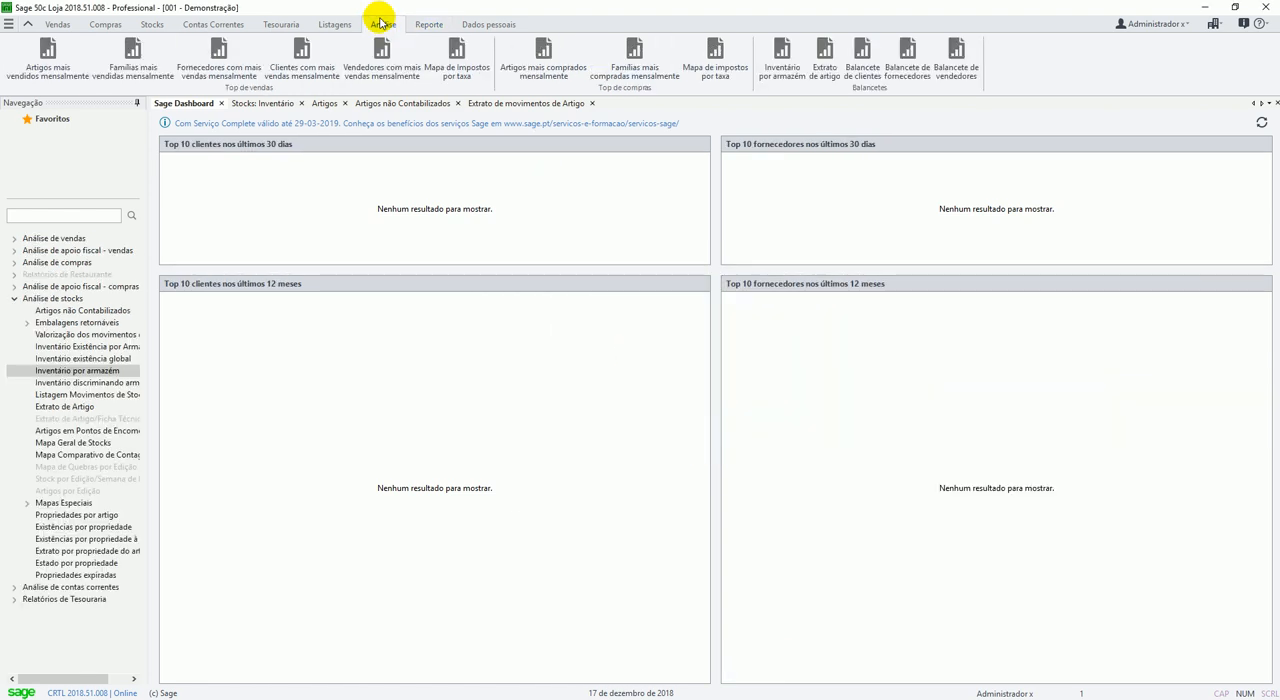
left_click(50, 372)
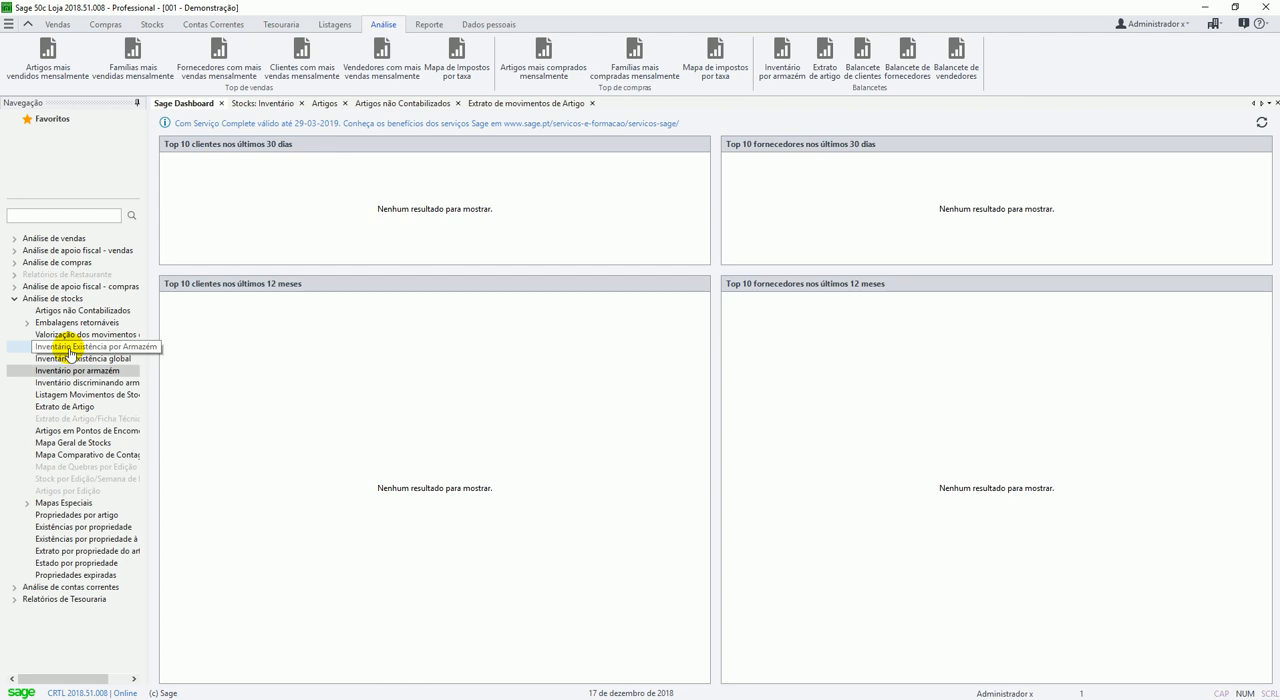
left_click(64, 350)
double_click(62, 350)
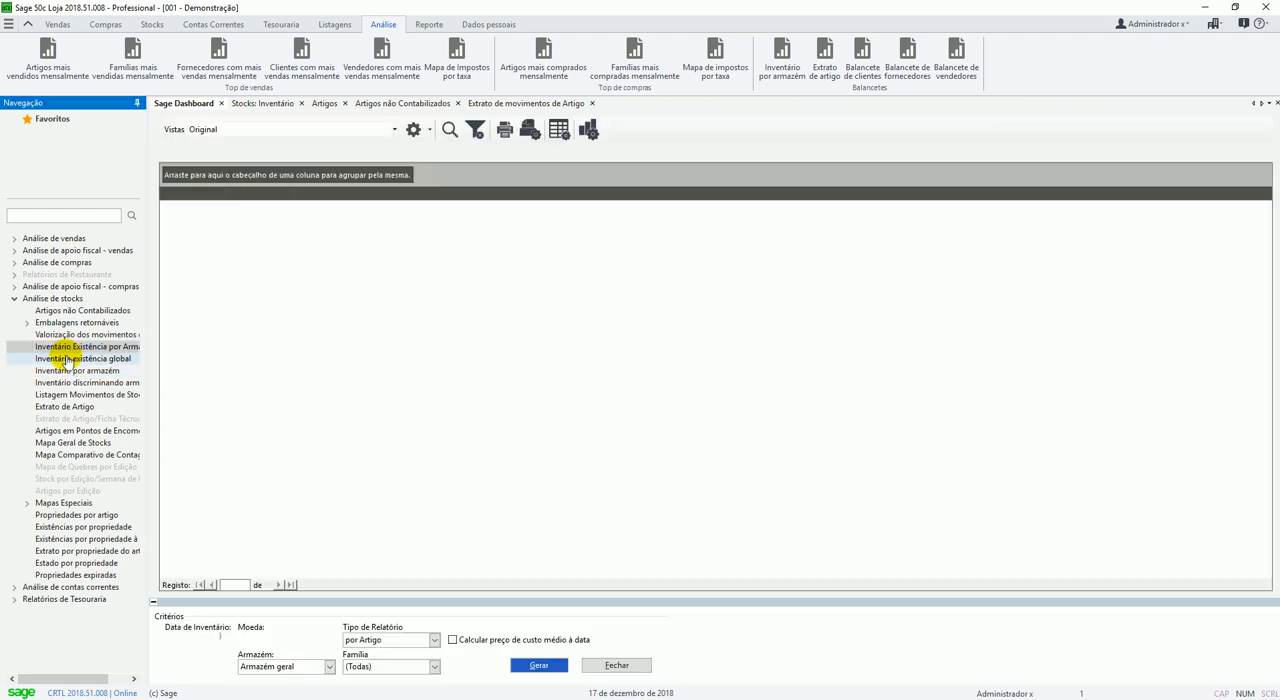
left_click(185, 639)
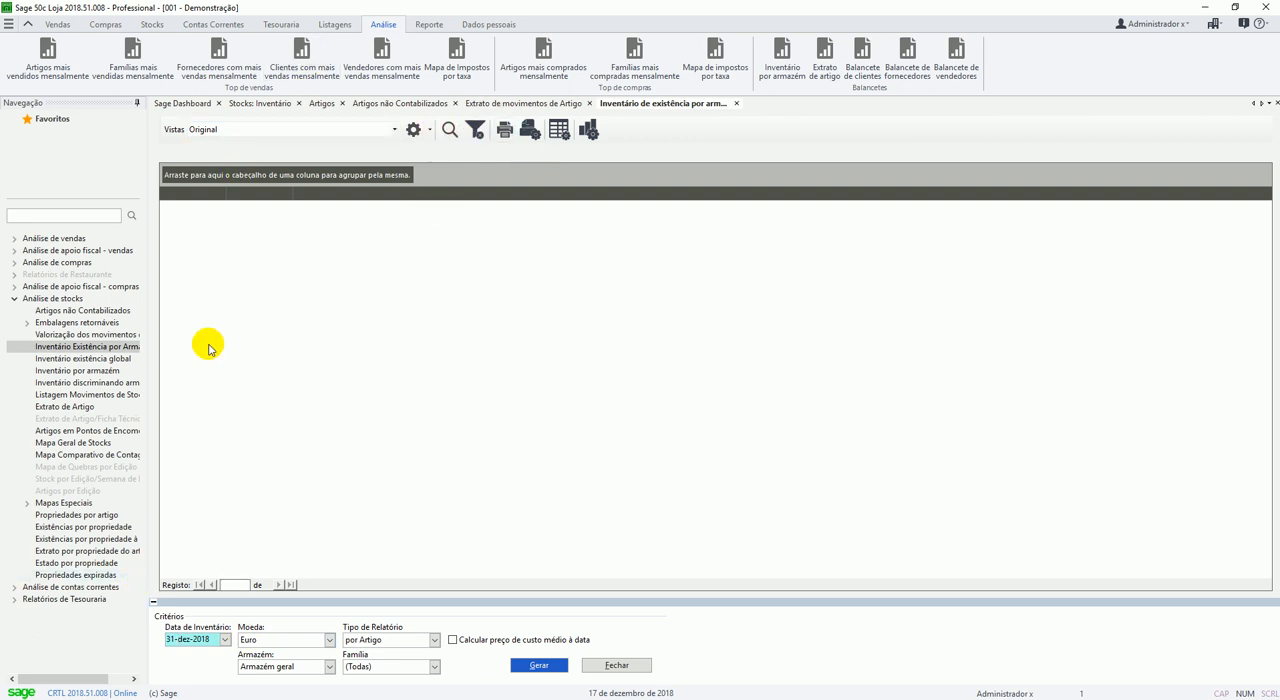
left_click(546, 670)
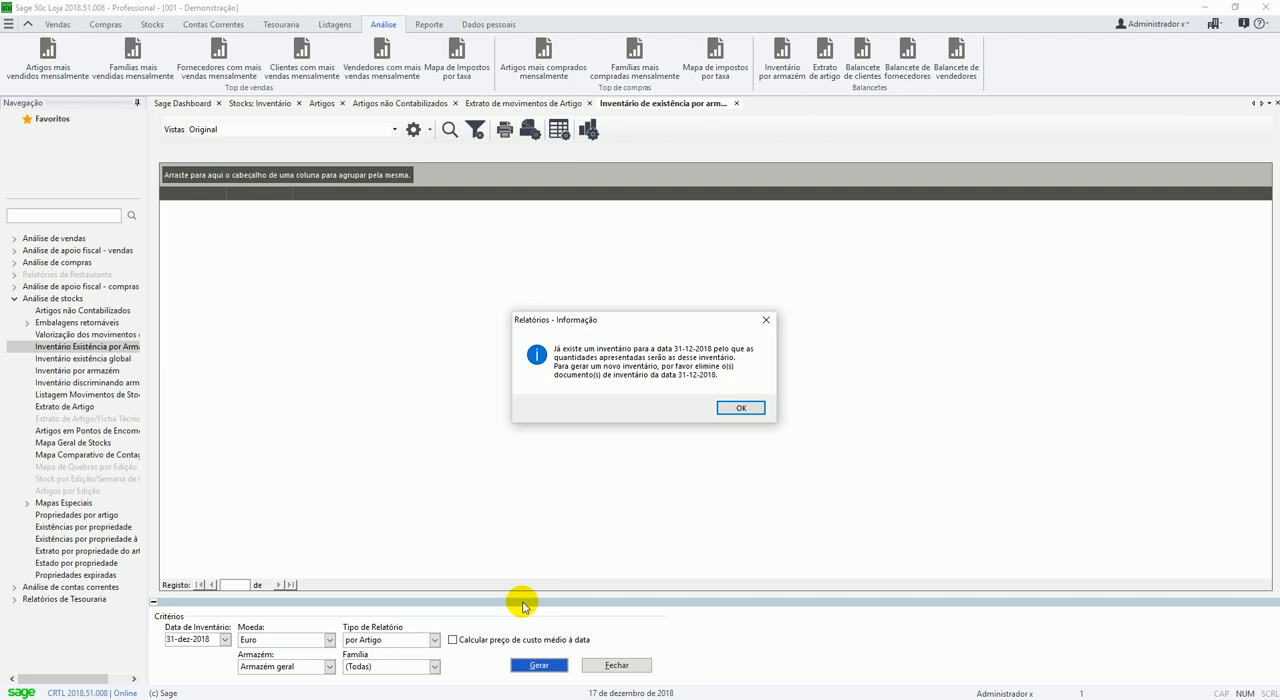
left_click_drag(640, 319, 565, 233)
left_click(666, 323)
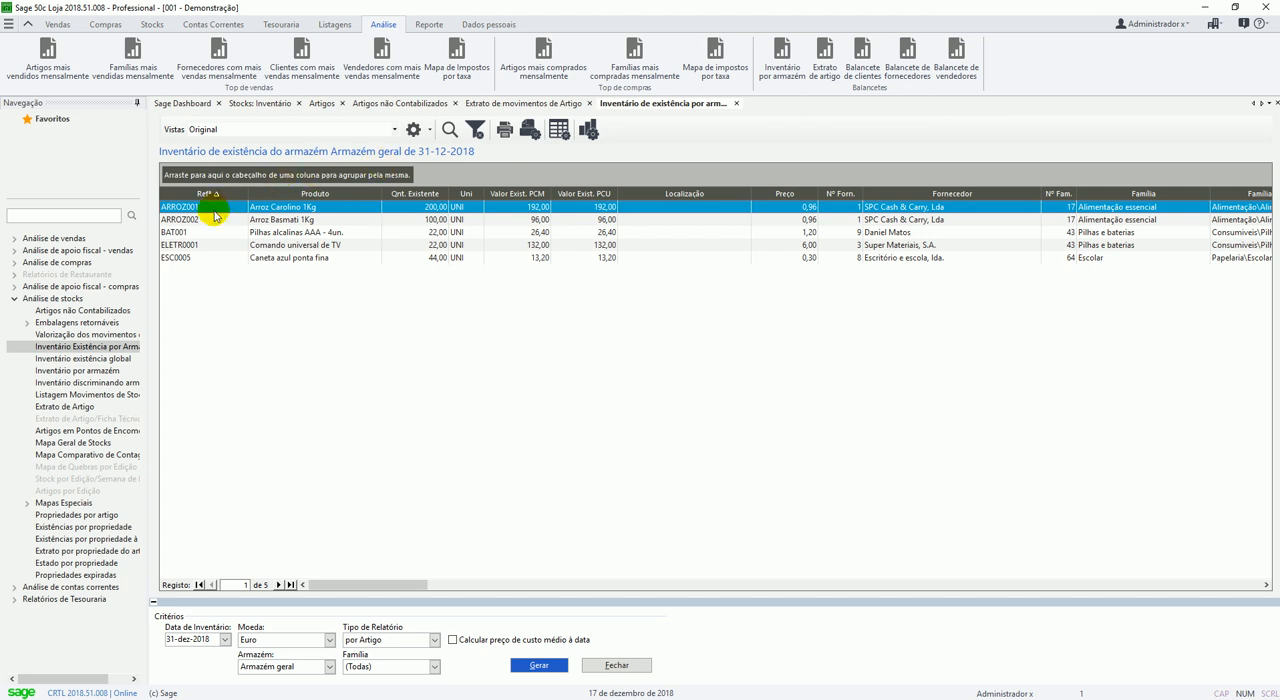
scroll(337, 237, "right", 3)
scroll(420, 250, "left", 3)
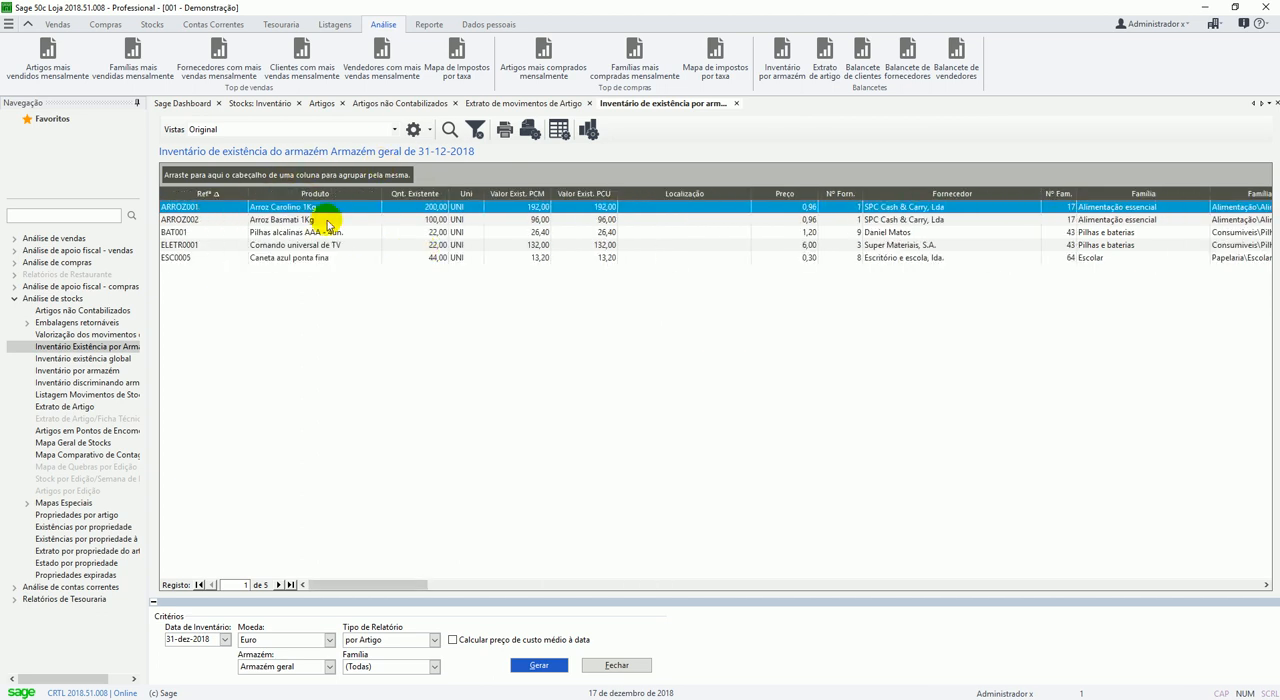
Generate the stock existence report for Armazém Algarve at the same inventory date, accepting the quantities of the existing inventory.
left_click(276, 666)
left_click(290, 690)
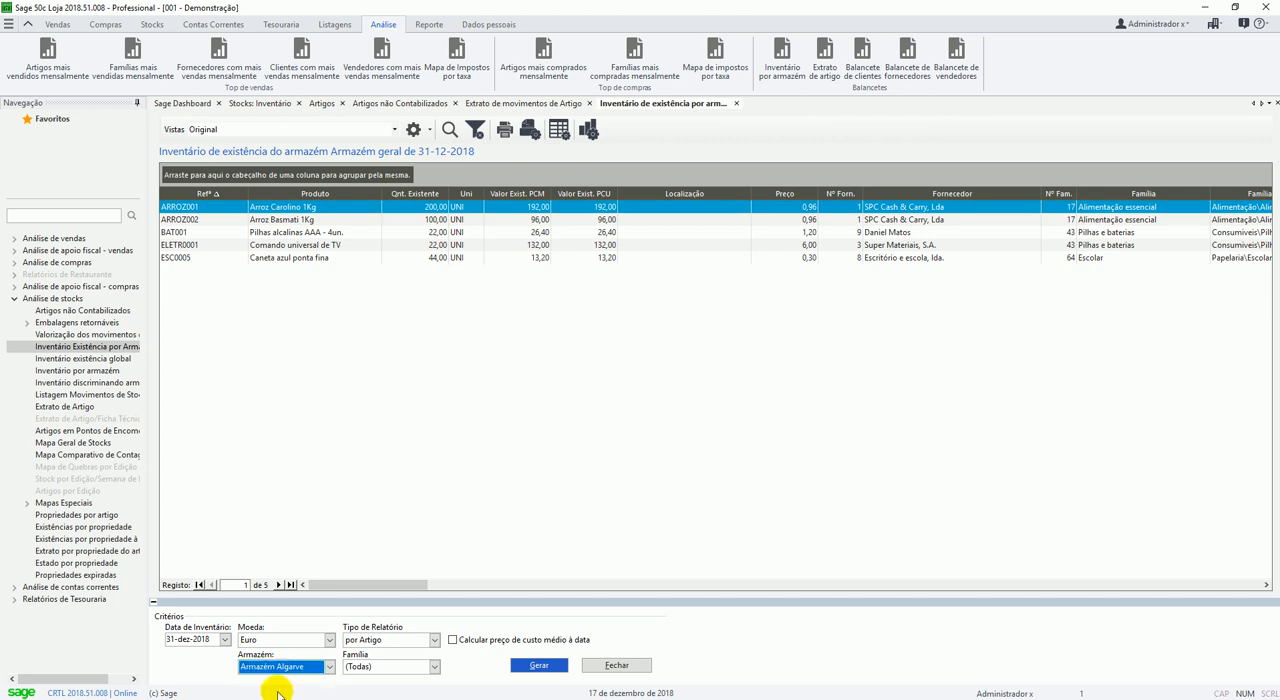
left_click(538, 666)
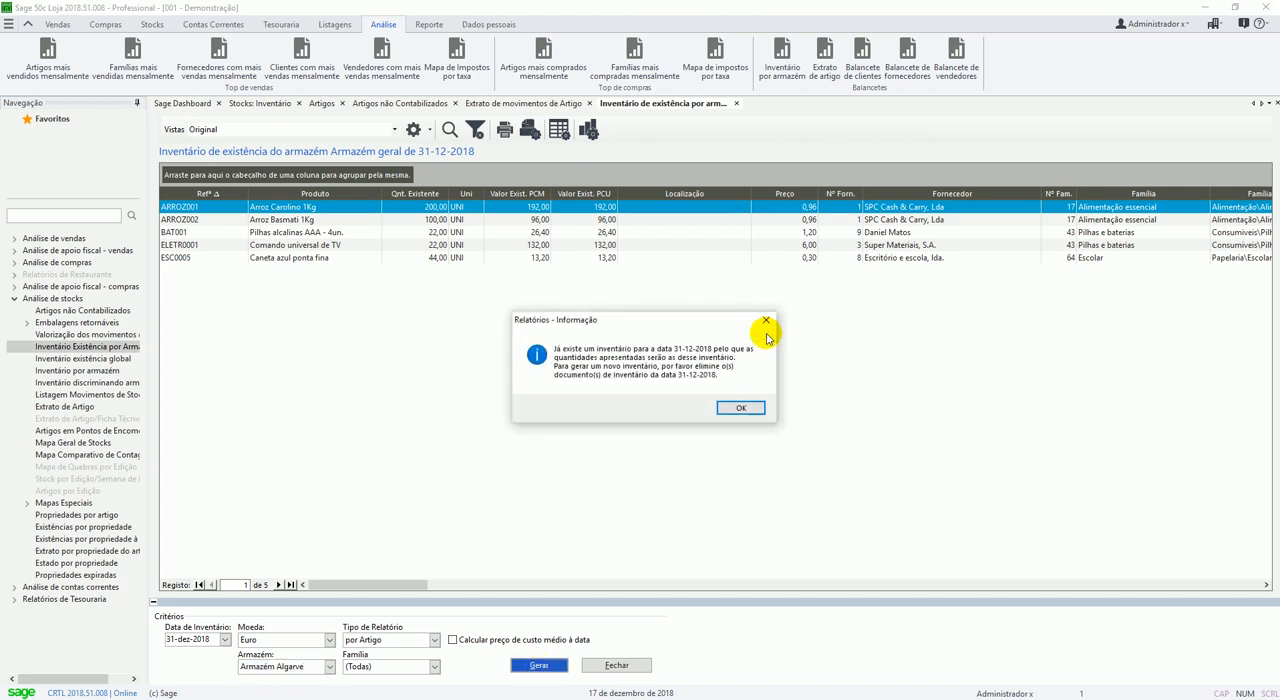
left_click(742, 406)
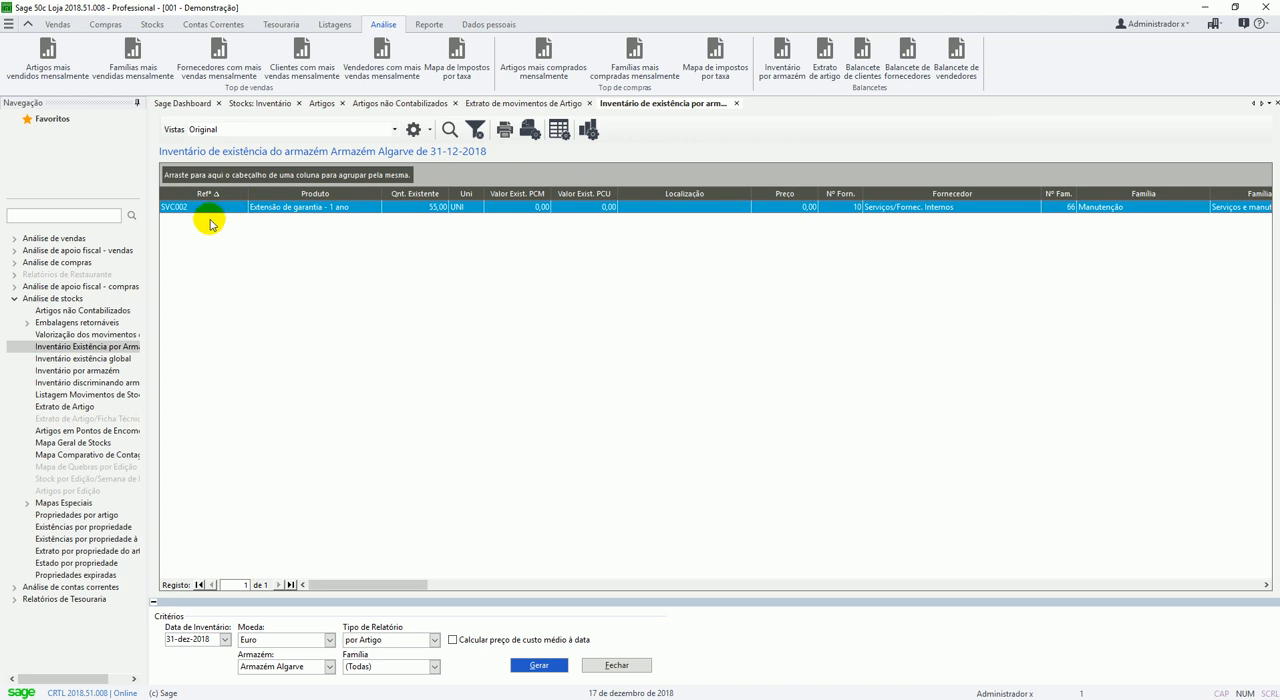